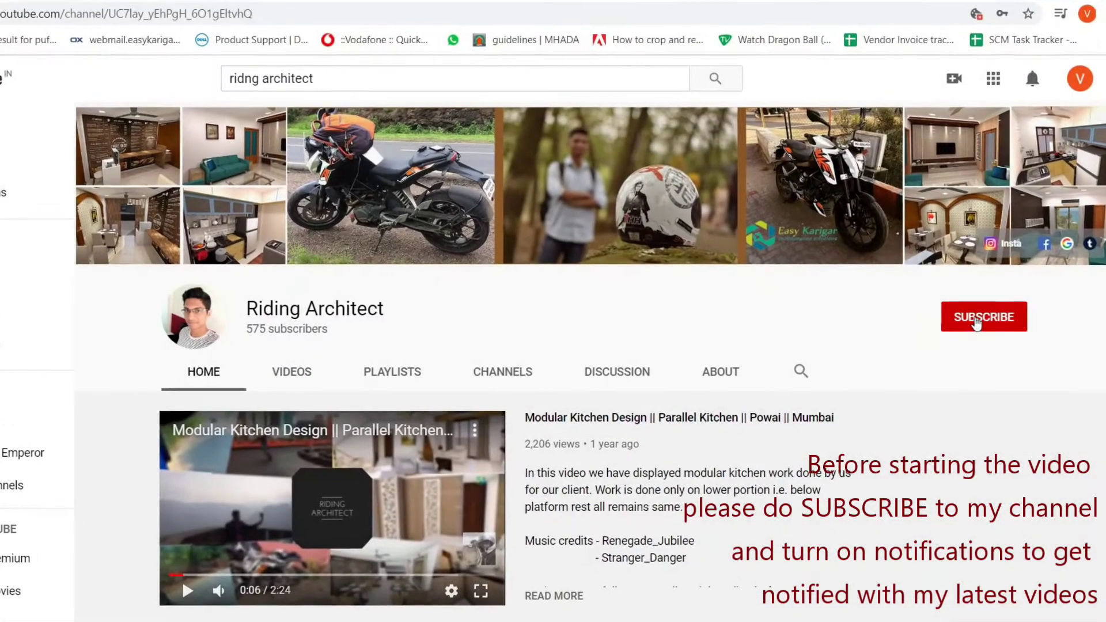
- Subscribe to the YouTube channel and set its notifications to All uploads
click(994, 314)
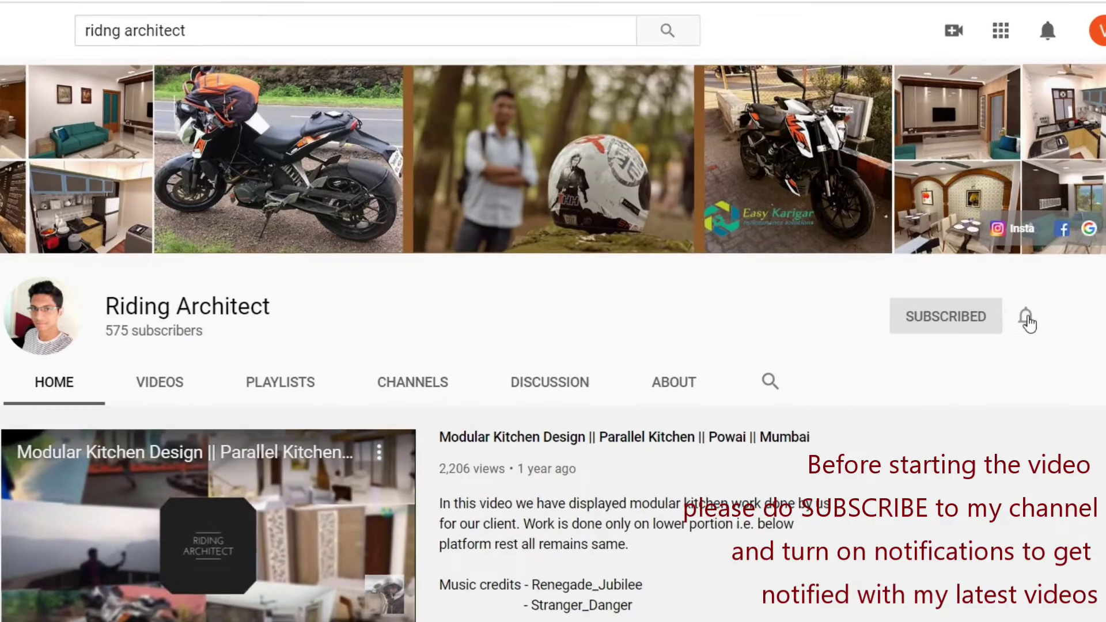
click(1026, 317)
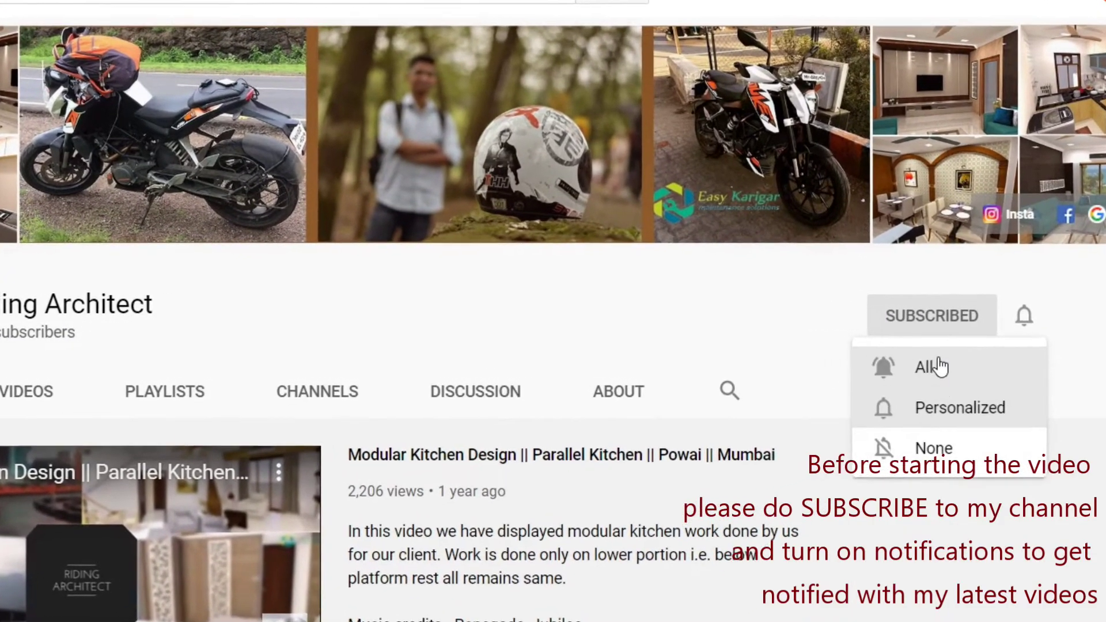
click(937, 366)
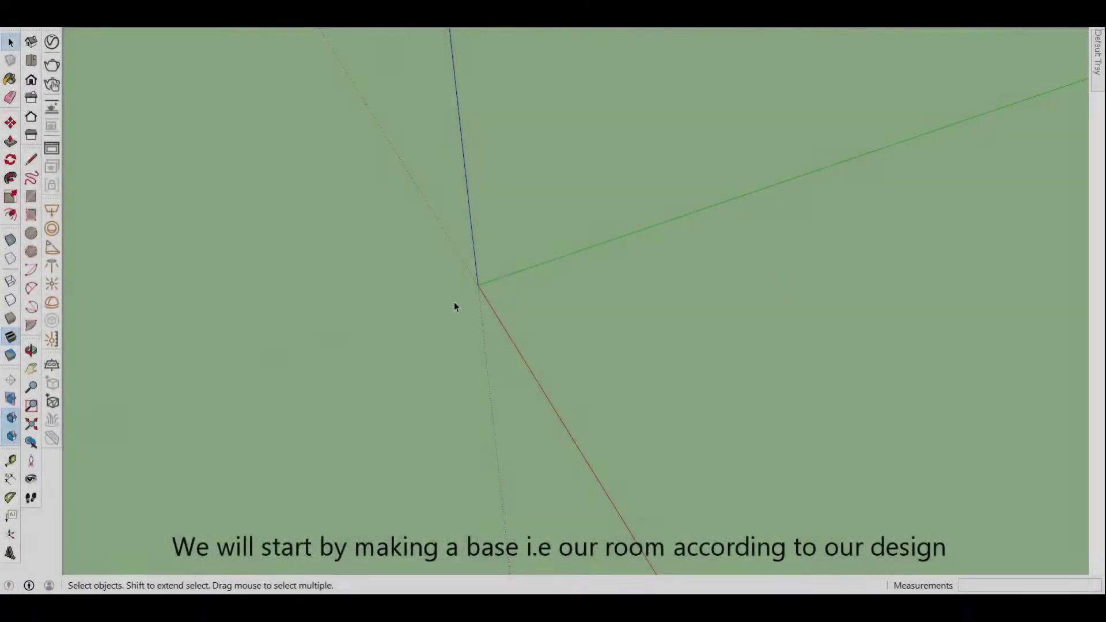
- Draw a 20' by 14' floor rectangle starting at the origin
key(r)
click(478, 284)
text(20',1)
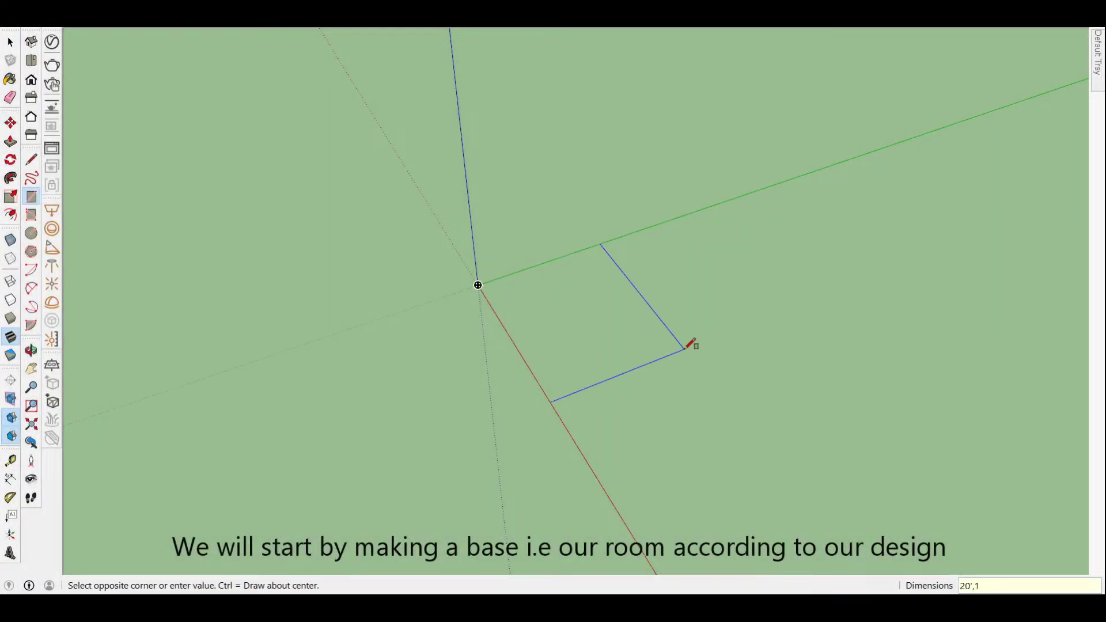
text(4')
key(Return)
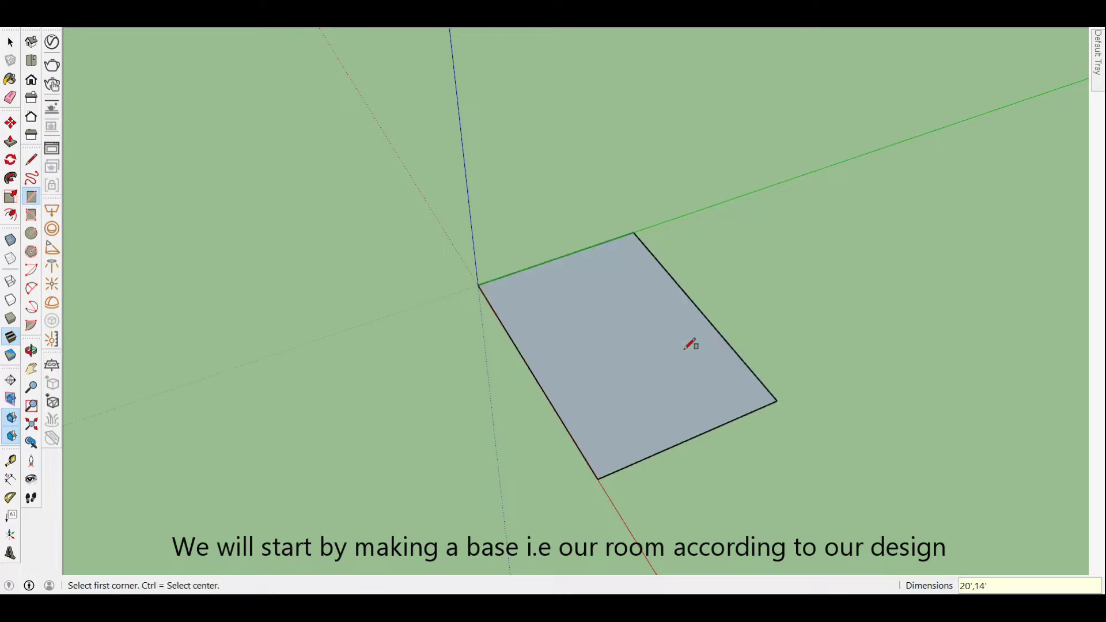
- Push/Pull the floor face up into a 6-inch-thick slab
click(685, 356)
text(6)
key(Return)
middle_drag(637, 334, 570, 459)
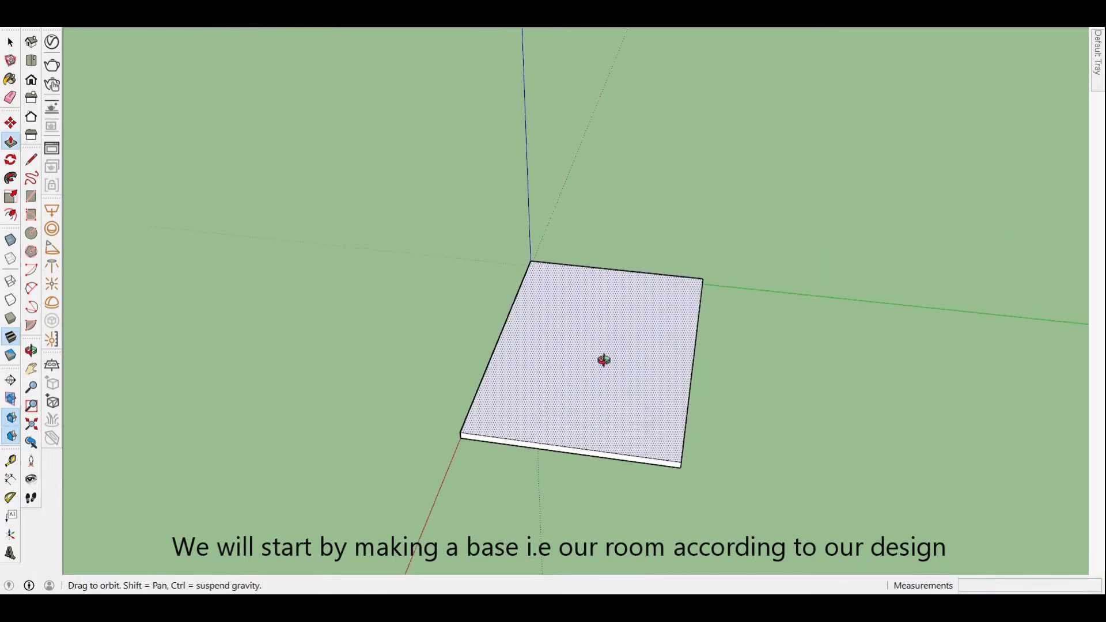
click(569, 459)
scroll(508, 473, up, 2)
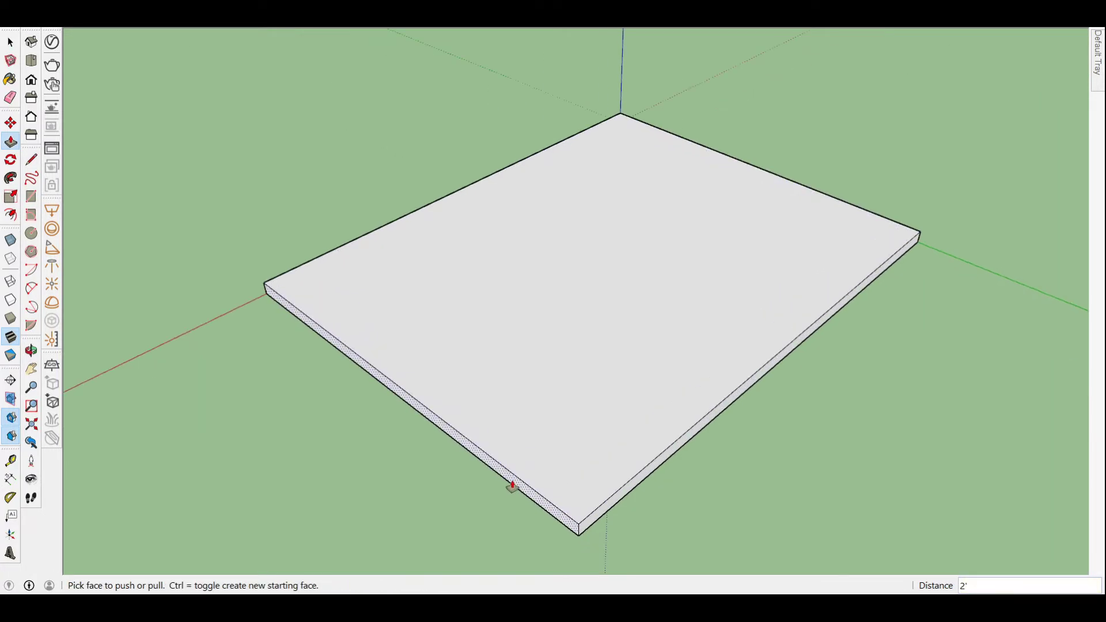
key(Escape)
key(space)
scroll(423, 337, down, 3)
click(565, 327)
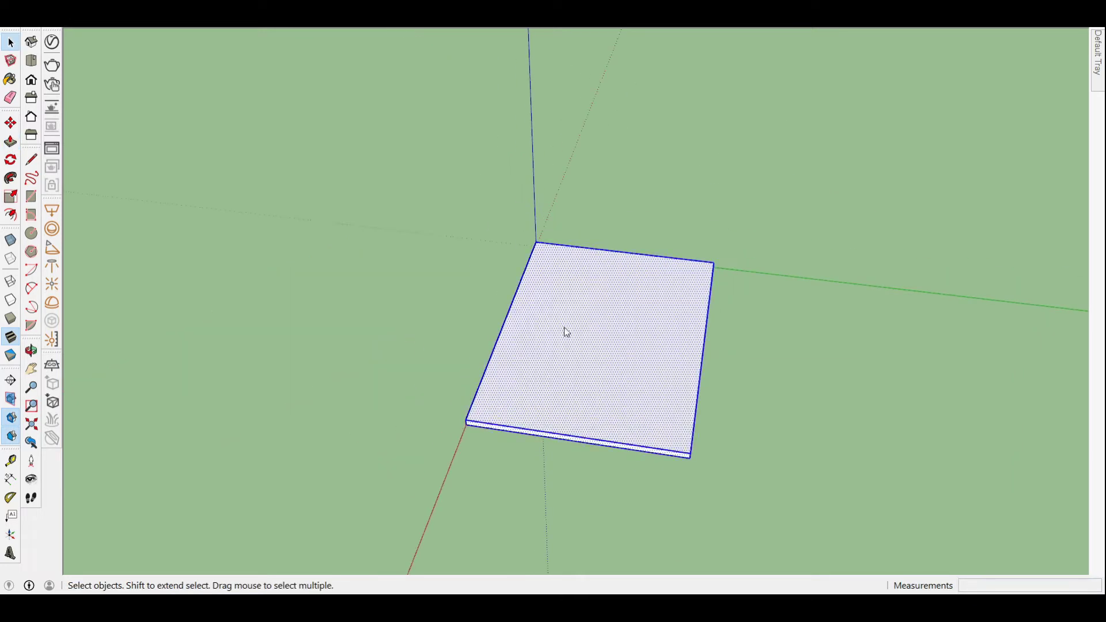
key(r)
middle_drag(541, 416, 539, 252)
- Set a 9-inch guide and raise a thin wall along the slab's first edge
scroll(538, 252, up, 2)
click(495, 248)
key(t)
click(589, 246)
key(Return)
key(r)
click(497, 247)
click(851, 237)
key(p)
click(815, 245)
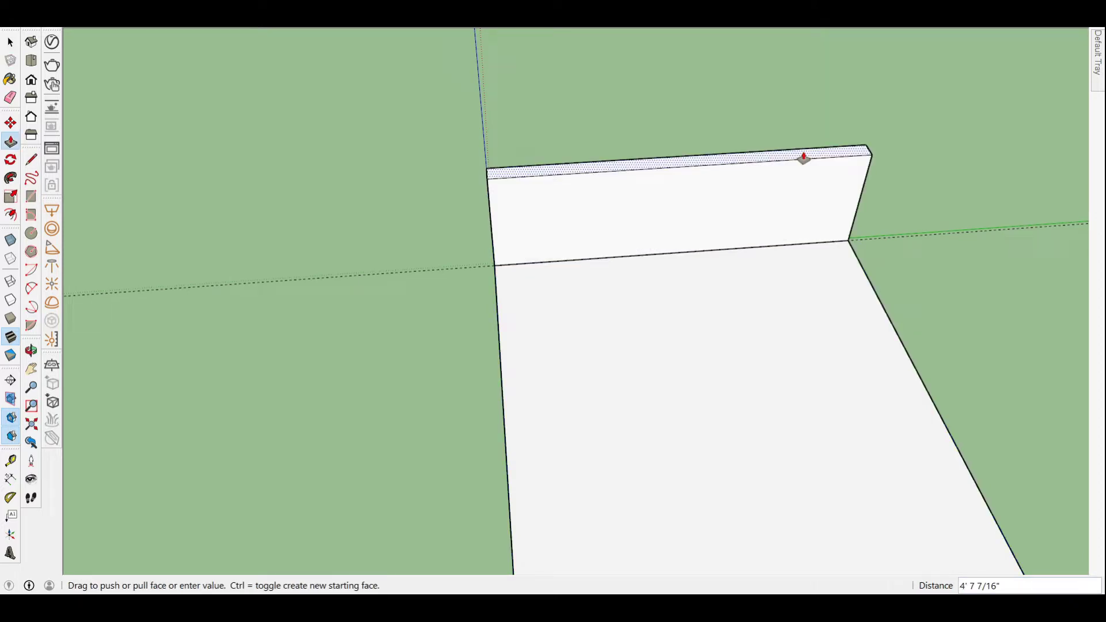
key(Return)
middle_drag(804, 159, 753, 240)
- Push the wall face back 3 inches and extend its end by 6 inches
click(761, 200)
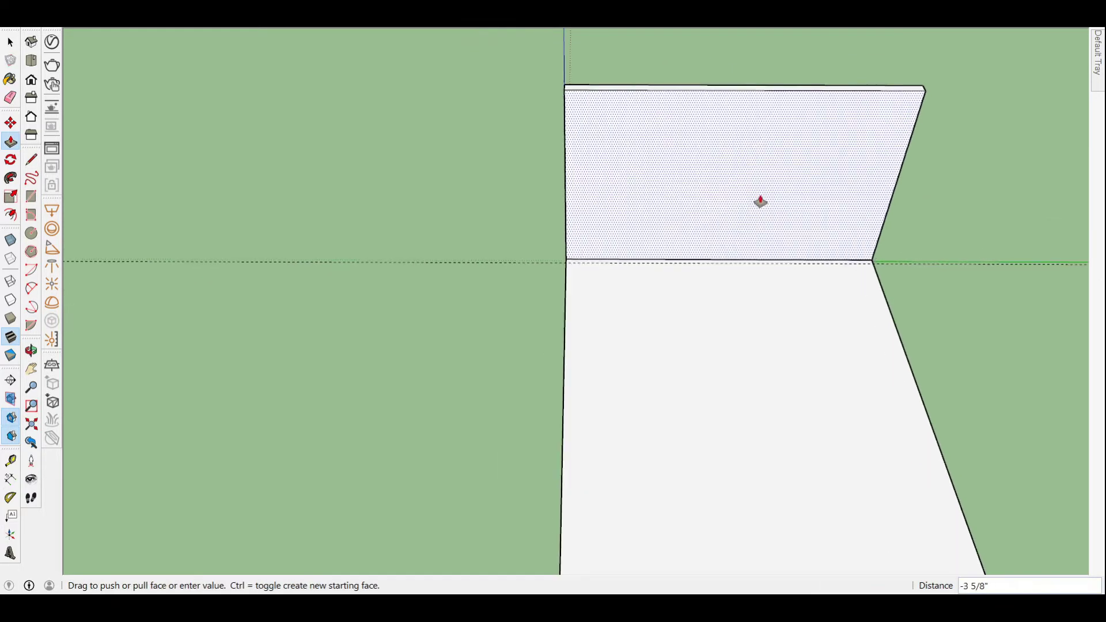
text(-3)
key(Return)
middle_drag(760, 200, 606, 356)
scroll(795, 416, up, 3)
click(795, 415)
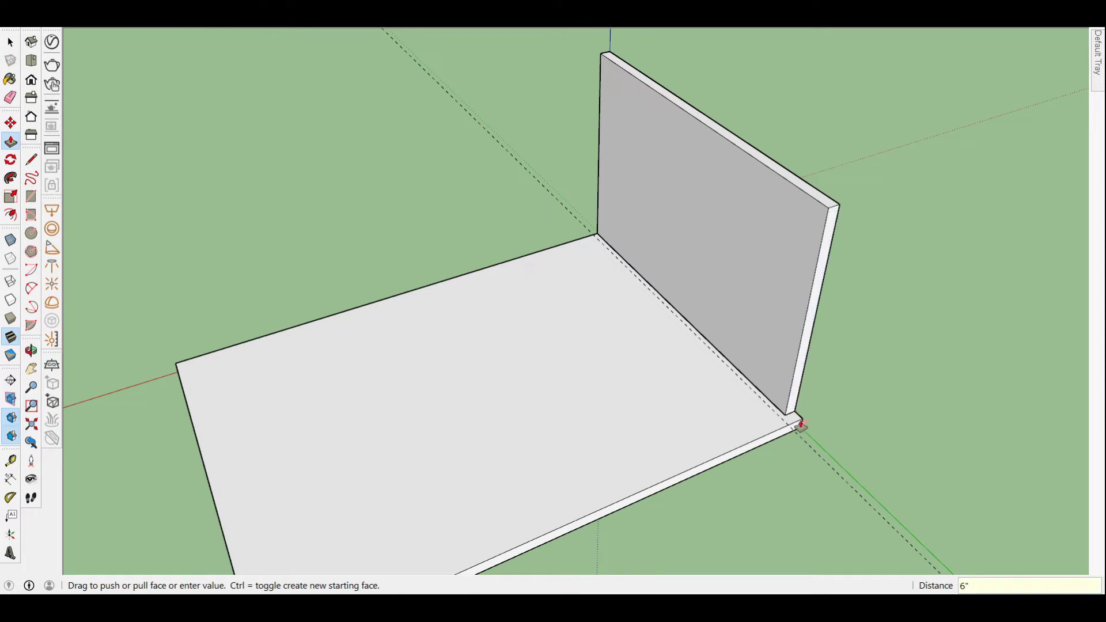
click(793, 410)
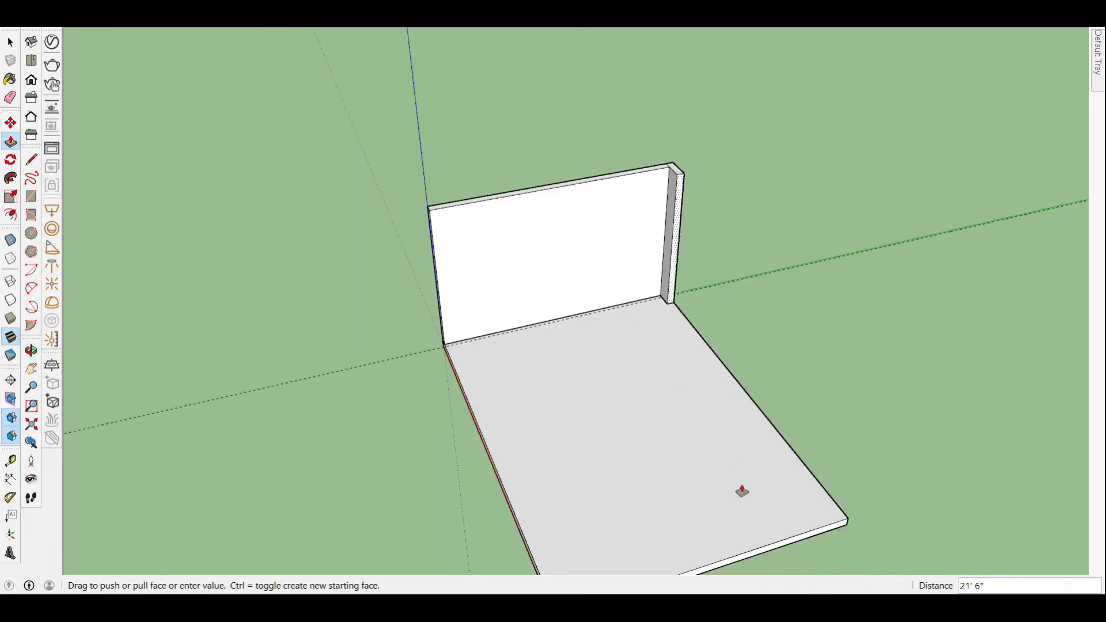
- Extend the right and left wall ends (left by 9 inches) and close the front wall gap
scroll(819, 398, up, 2)
click(819, 402)
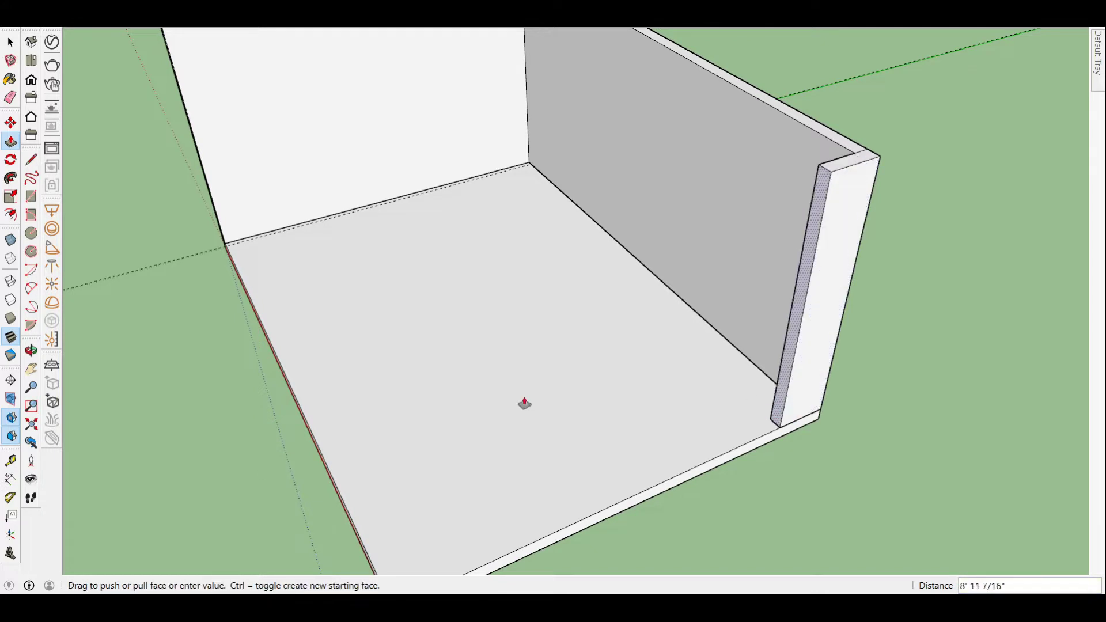
middle_drag(524, 402, 481, 436)
scroll(323, 366, up, 3)
click(329, 363)
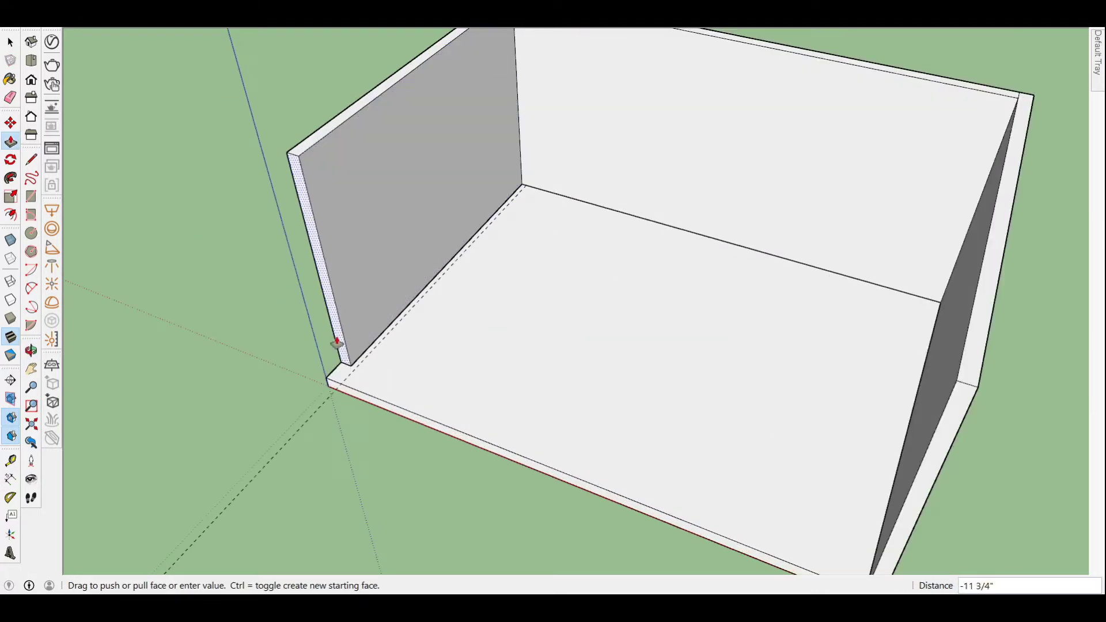
click(341, 378)
middle_drag(341, 378, 447, 432)
click(524, 404)
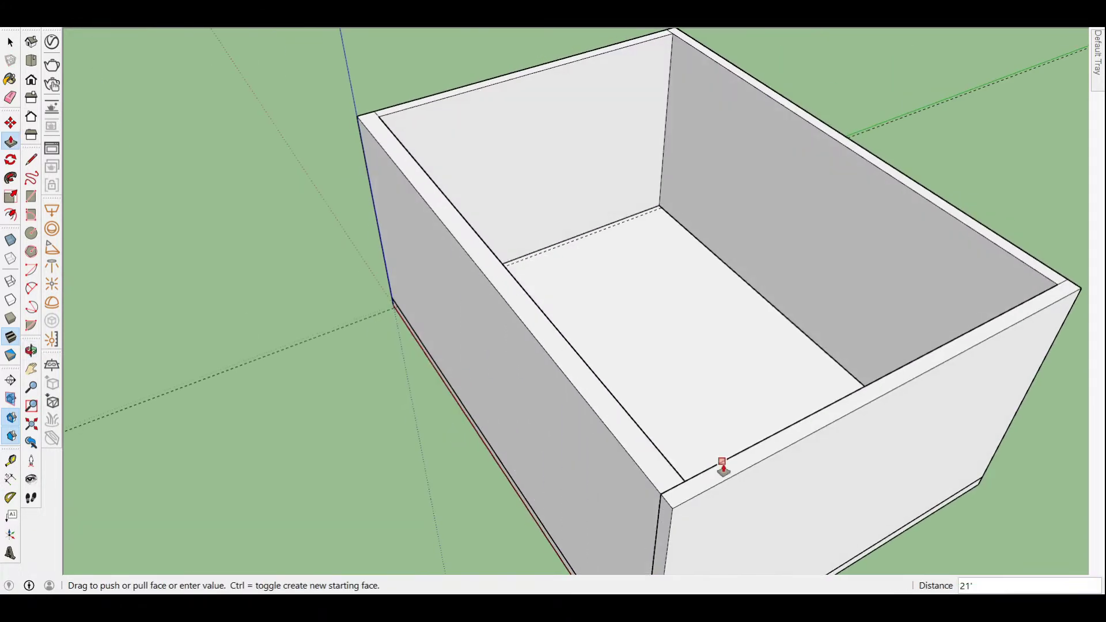
click(724, 462)
middle_drag(333, 403, 514, 370)
- Split the back wall along a guide line and push its lower part away to open that side
key(t)
scroll(576, 302, up, 2)
scroll(574, 415, up, 2)
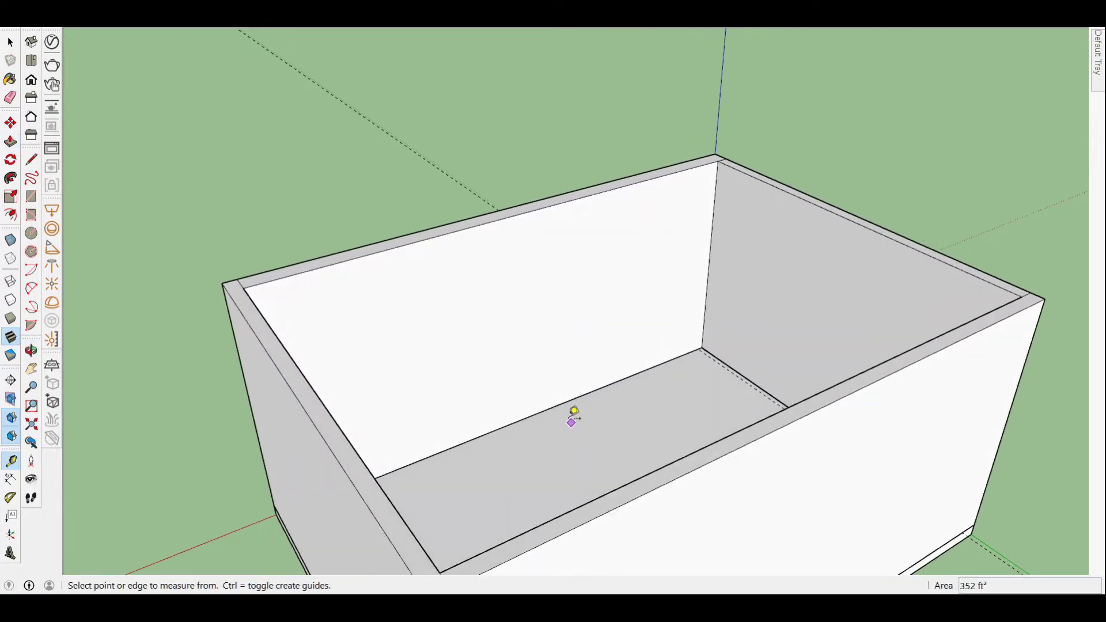
click(534, 211)
key(l)
scroll(527, 257, up, 3)
click(249, 224)
click(887, 173)
key(p)
click(672, 297)
scroll(672, 296, down, 3)
middle_drag(672, 297, 622, 346)
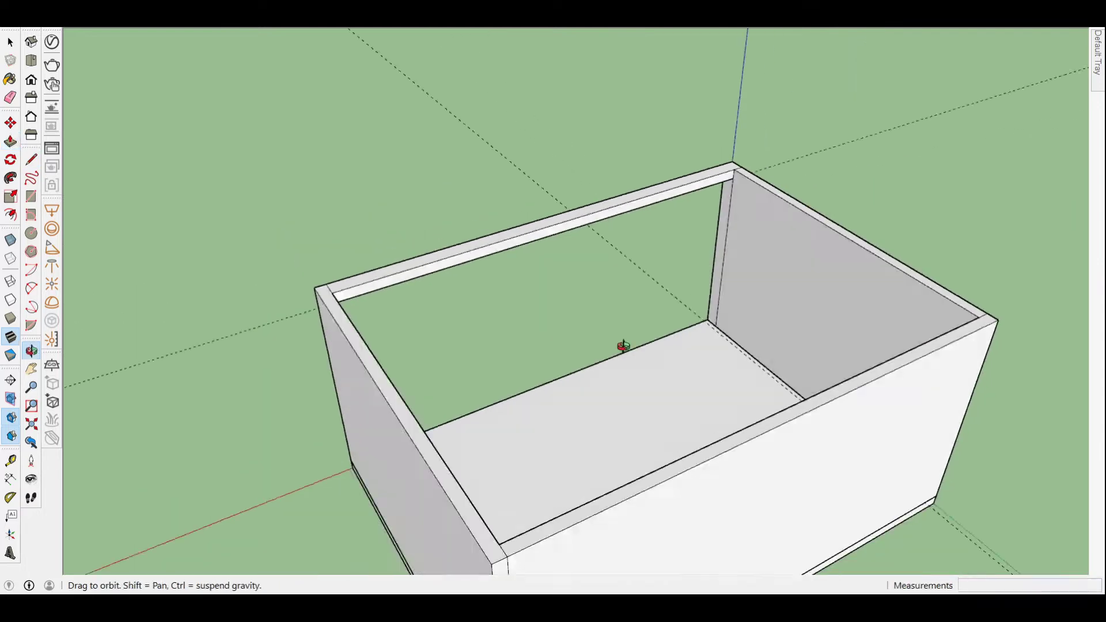
- Erase leftover edges and inspect the finished room box from several angles
key(e)
mouse_move(687, 210)
middle_down()
mouse_move(596, 334)
mouse_move(286, 307)
mouse_move(684, 284)
middle_up()
key(space)
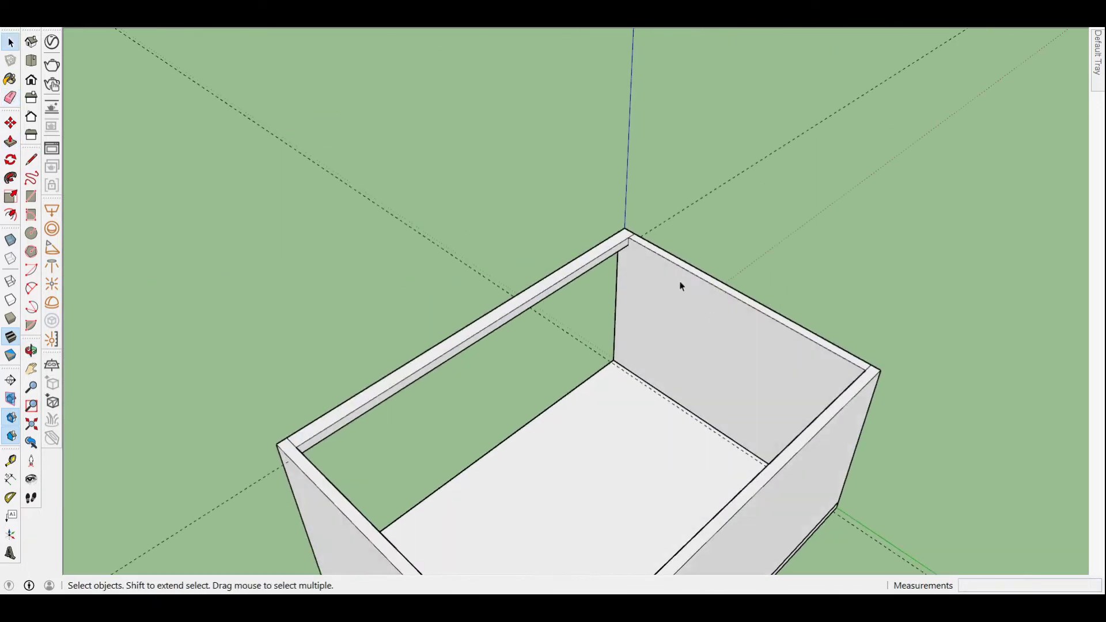
triple_click(730, 347)
click(474, 192)
middle_drag(474, 193, 244, 116)
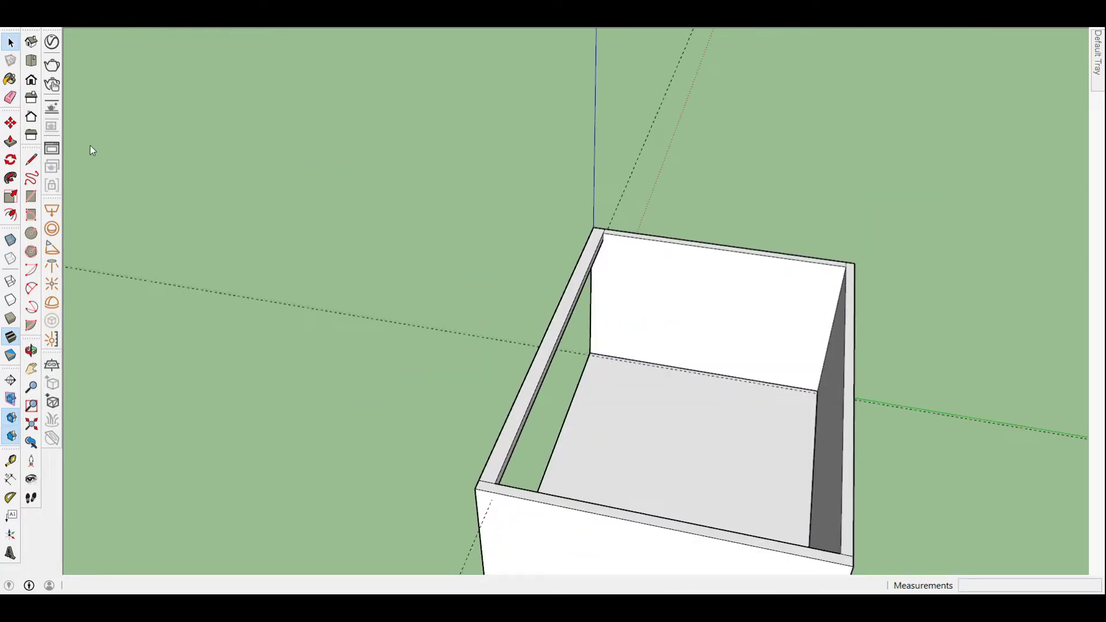
middle_drag(648, 454, 672, 357)
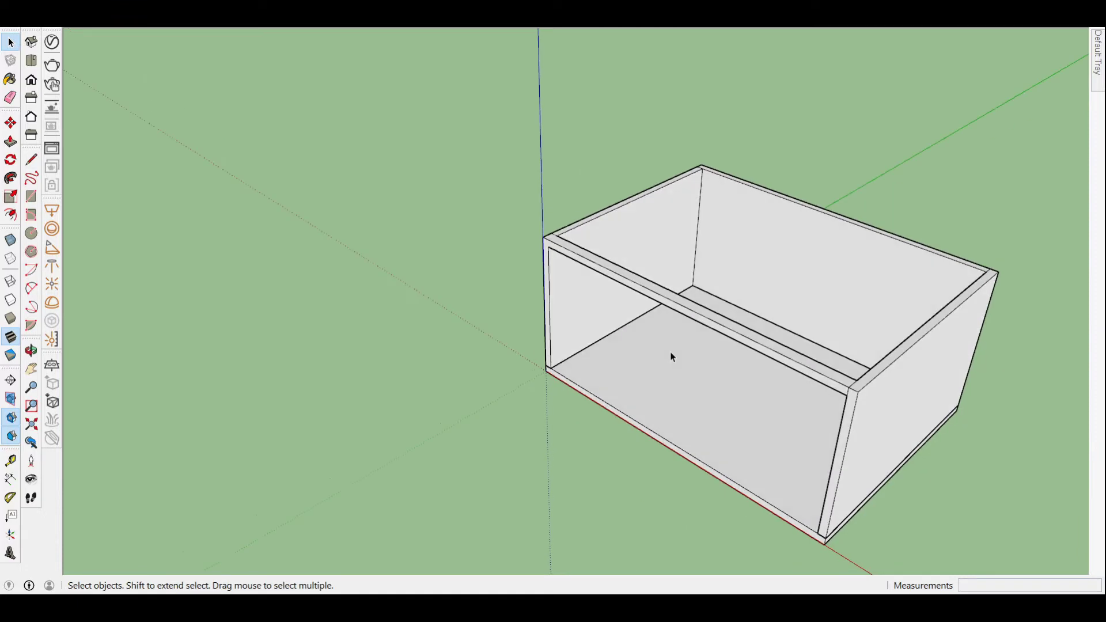
- Place the camera inside the room facing the back wall and save it as Scene 1
click(29, 459)
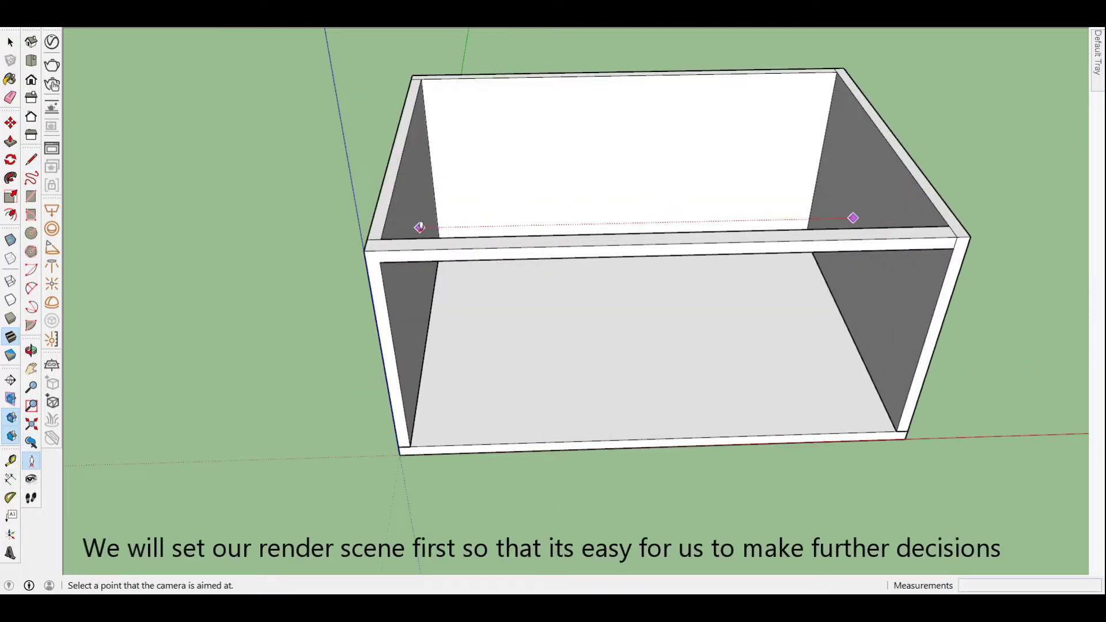
drag(420, 227, 444, 249)
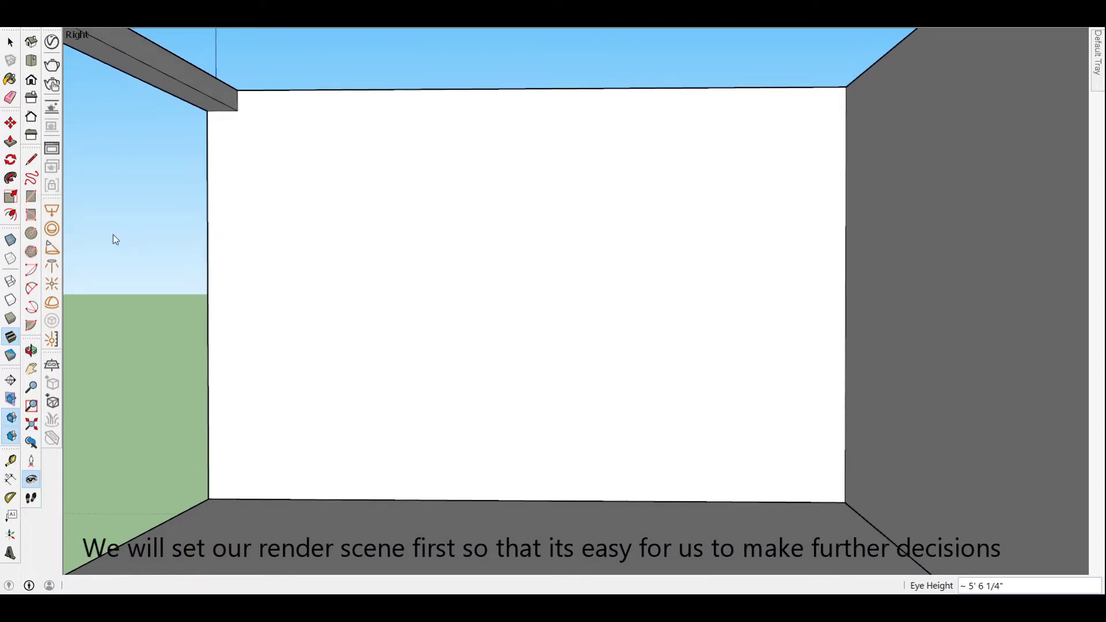
key(space)
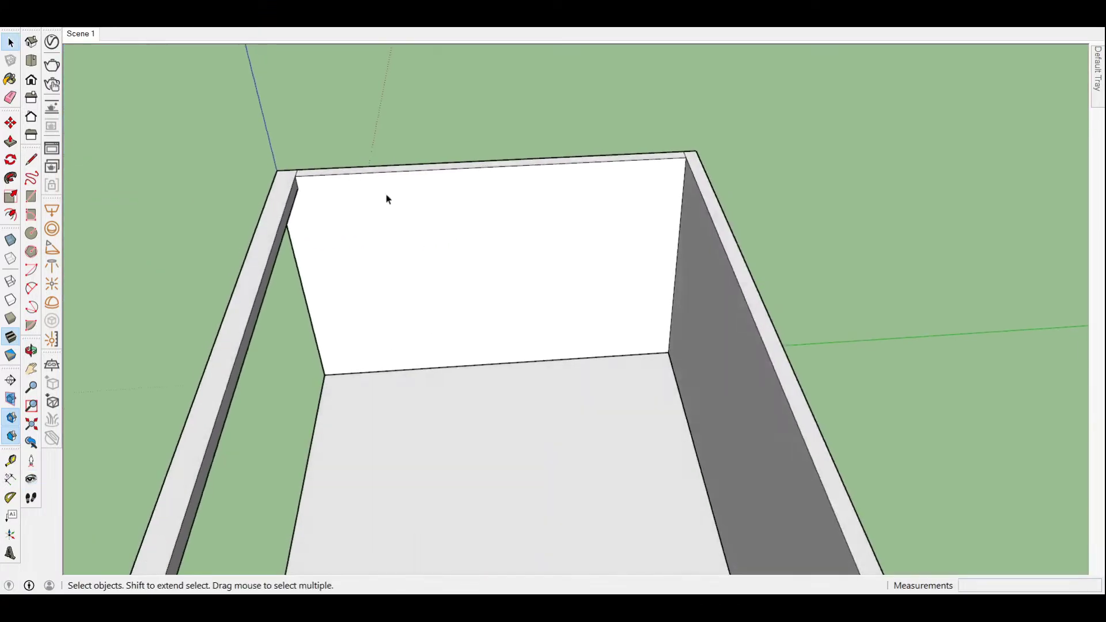
- Model a 6-inch ceiling panel over the box, group it and hide it
key(r)
drag(333, 178, 625, 408)
key(p)
middle_drag(625, 407, 402, 321)
click(413, 338)
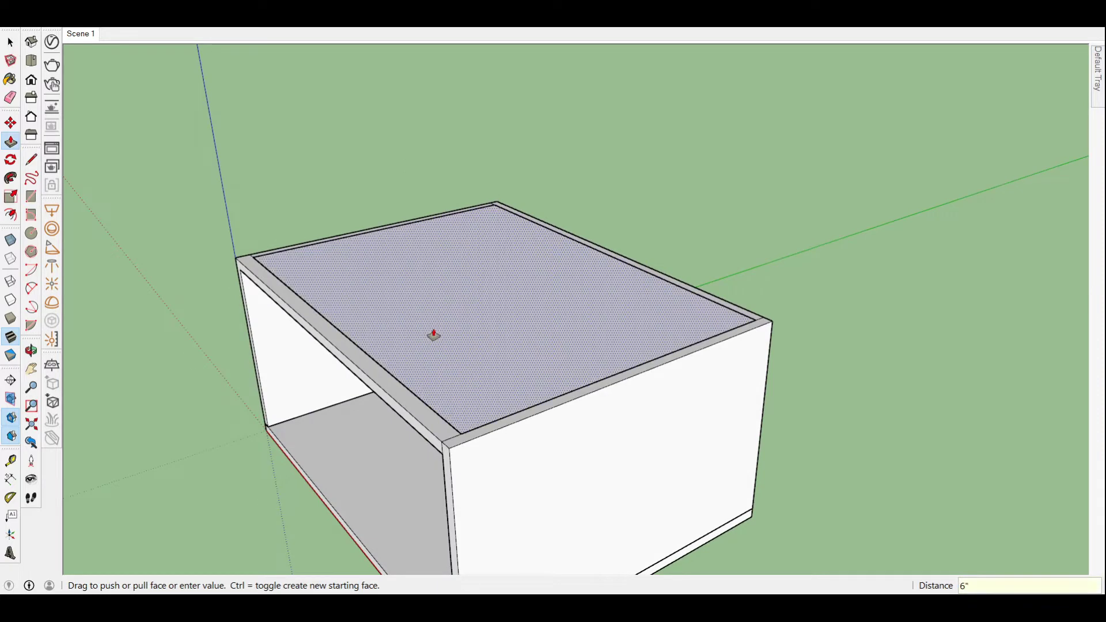
key(g)
middle_drag(477, 403, 561, 484)
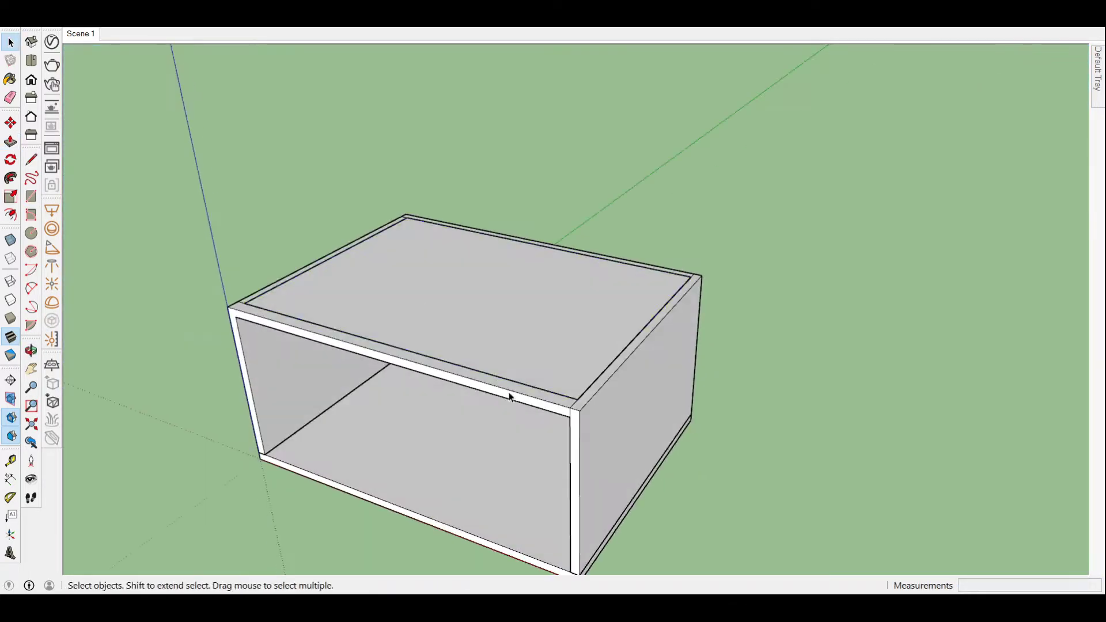
key(m)
mouse_move(492, 331)
middle_down()
mouse_move(477, 351)
mouse_move(459, 349)
middle_up()
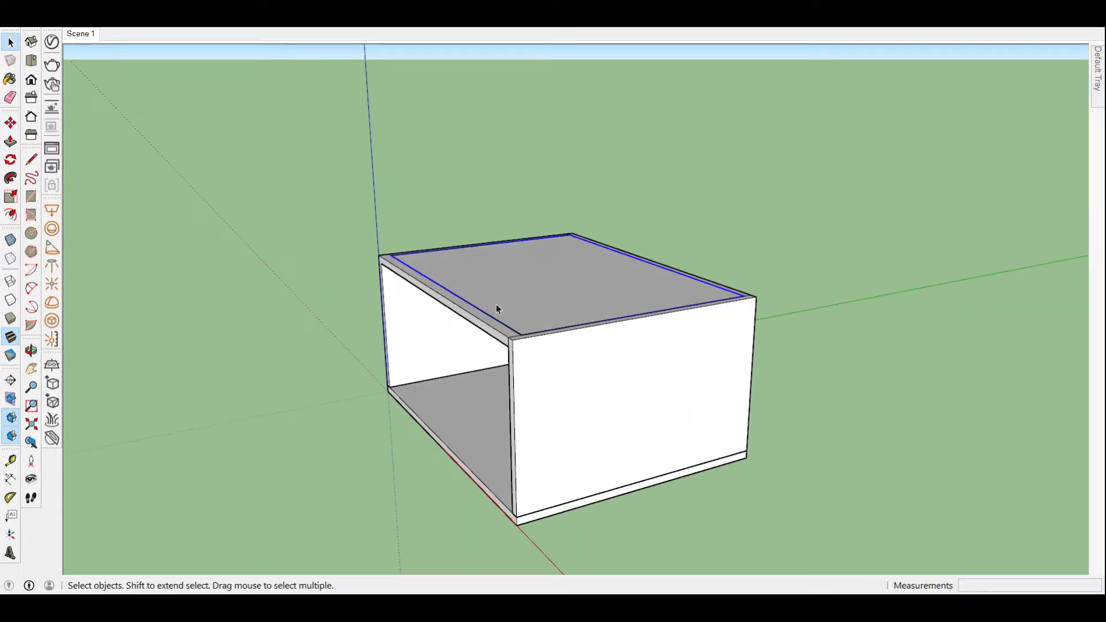
key(Delete)
mouse_move(585, 331)
middle_down()
mouse_move(573, 365)
mouse_move(503, 407)
mouse_move(490, 471)
middle_up()
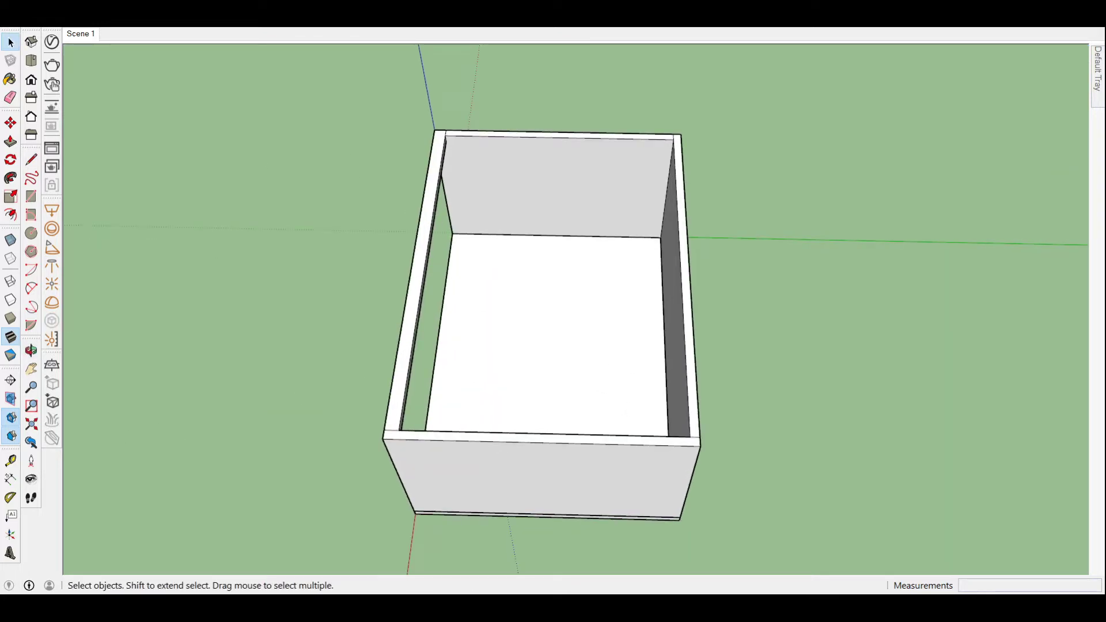
scroll(512, 258, up, 2)
scroll(472, 202, up, 4)
double_click(444, 147)
key(l)
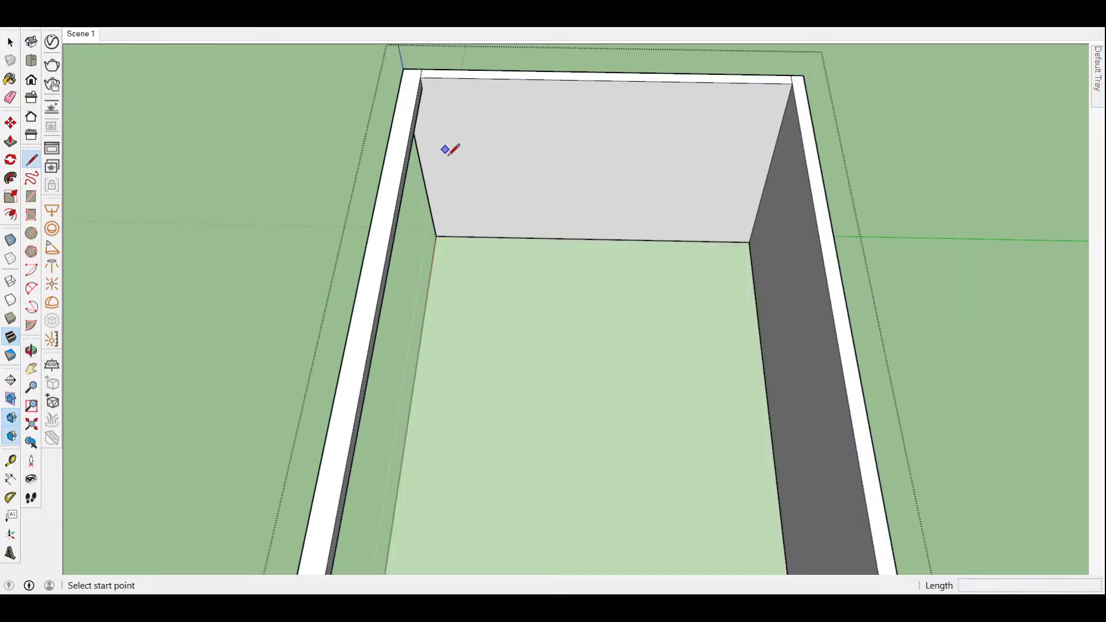
click(423, 81)
click(450, 236)
key(p)
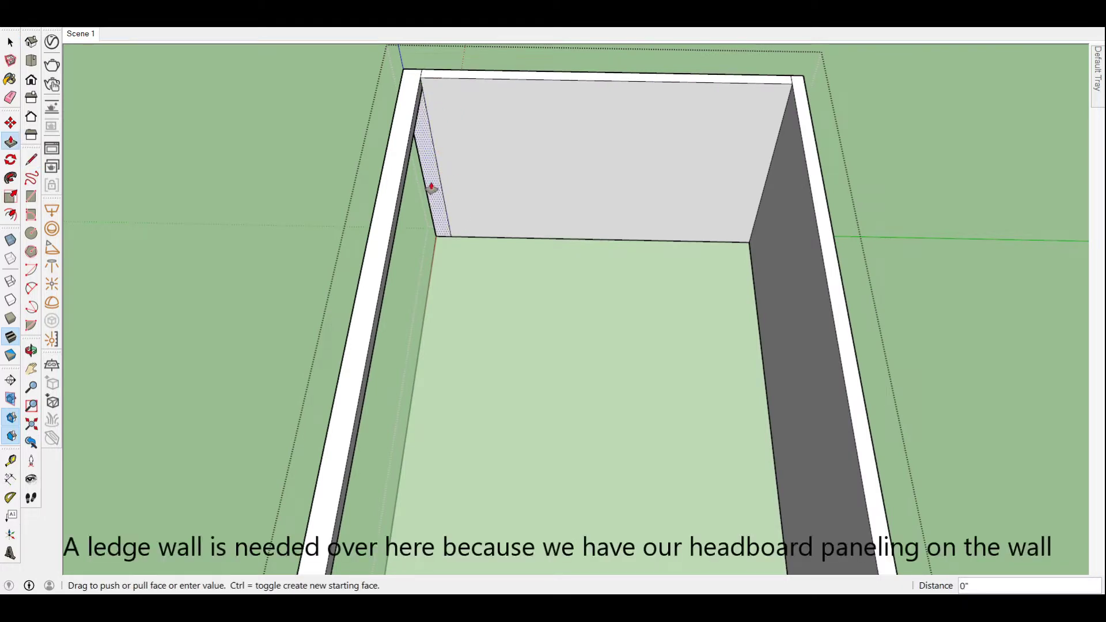
scroll(431, 199, down, 5)
middle_drag(217, 328, 386, 193)
key(l)
scroll(396, 91, up, 3)
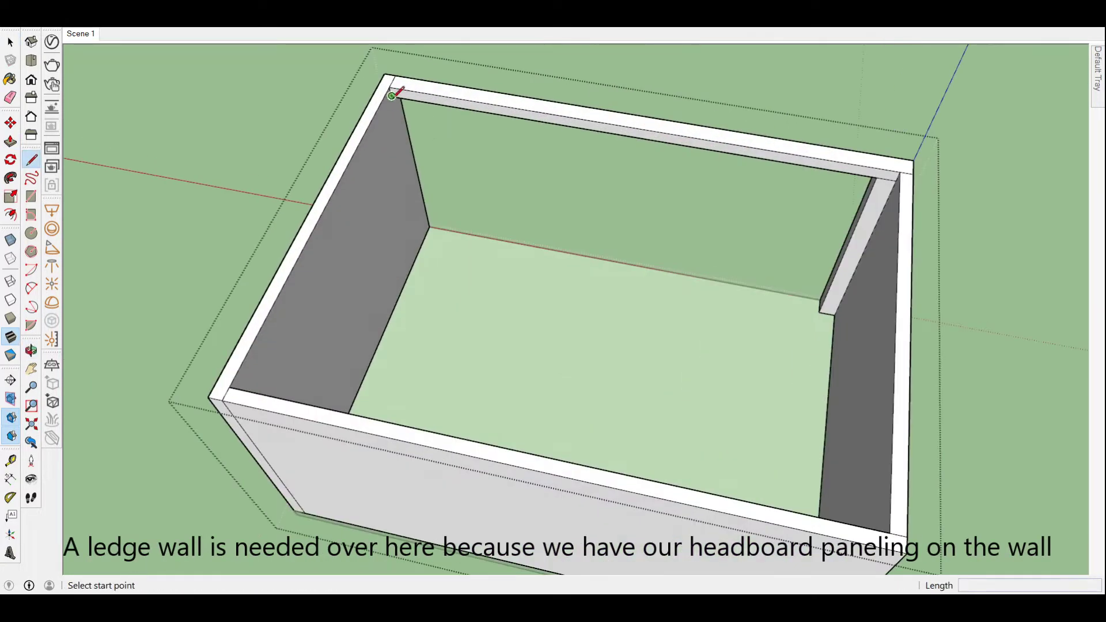
scroll(423, 236, up, 3)
click(424, 236)
key(p)
click(424, 216)
scroll(686, 309, down, 5)
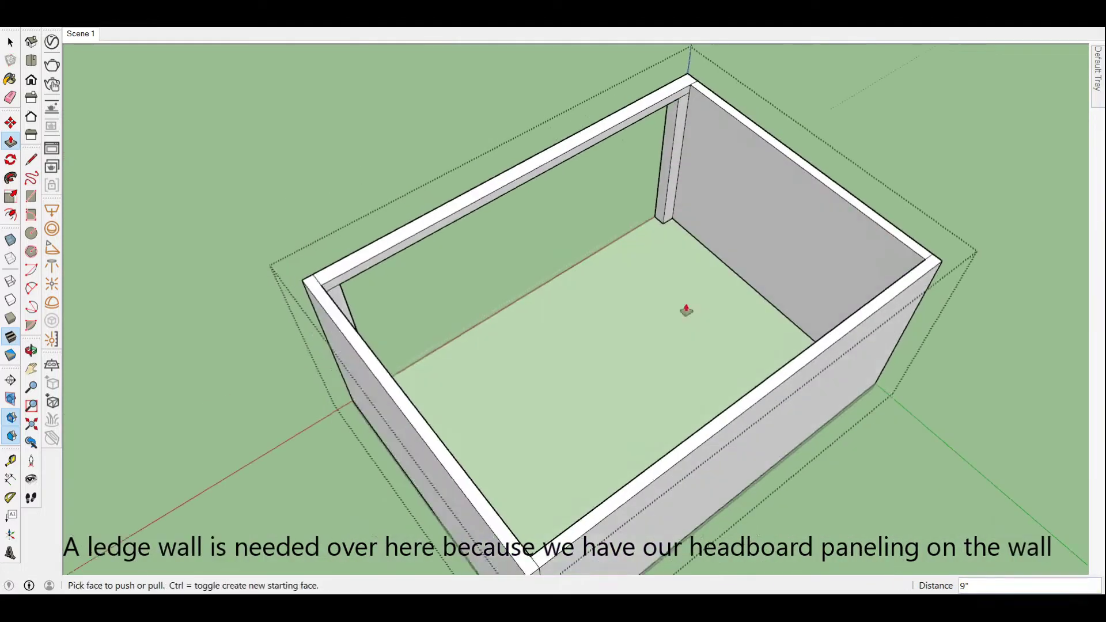
scroll(311, 241, up, 3)
key(space)
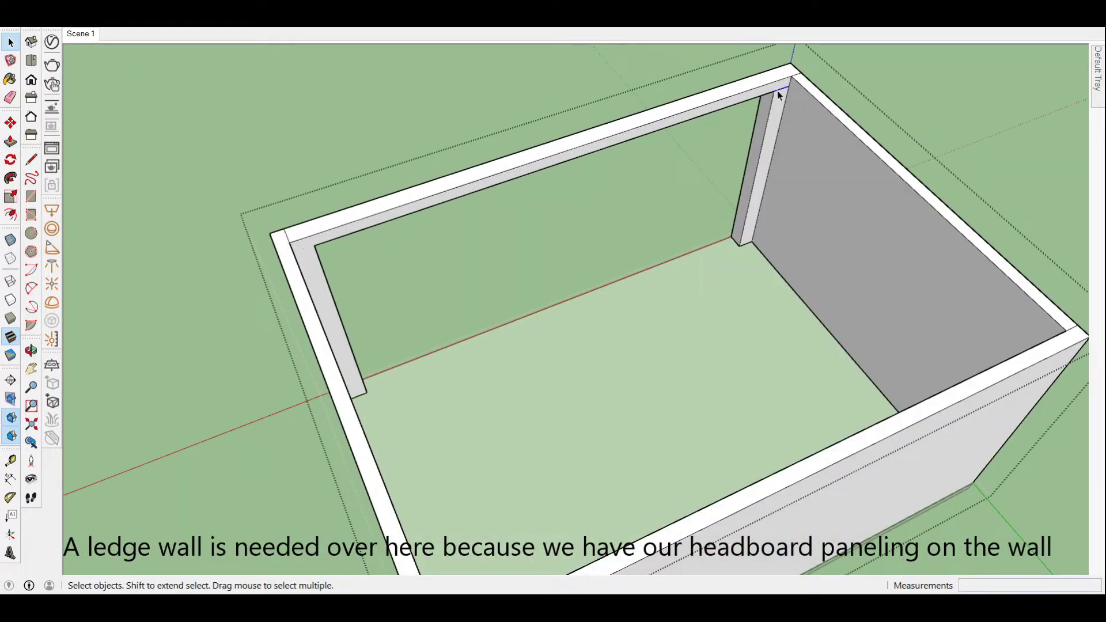
scroll(513, 265, down, 5)
mouse_move(513, 266)
middle_down()
mouse_move(563, 243)
mouse_move(587, 250)
mouse_move(580, 263)
middle_up()
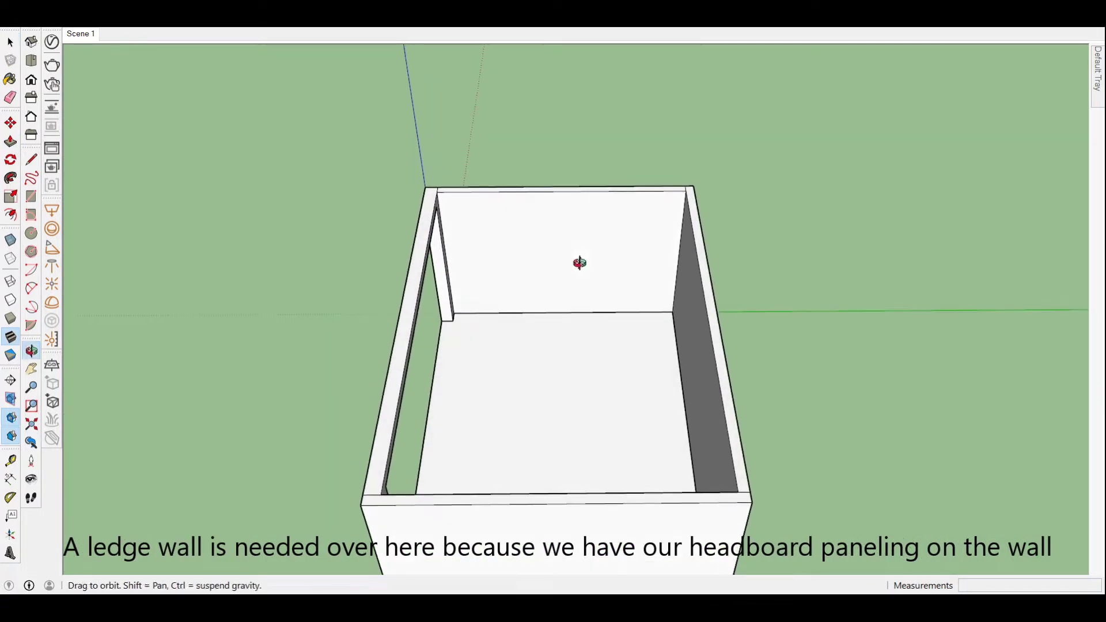
scroll(577, 272, up, 2)
- Set a 9-inch guide from the back wall and draw a strip rectangle along it
scroll(569, 277, up, 3)
key(t)
click(510, 316)
text(9)
key(Return)
scroll(438, 316, up, 2)
key(r)
click(359, 321)
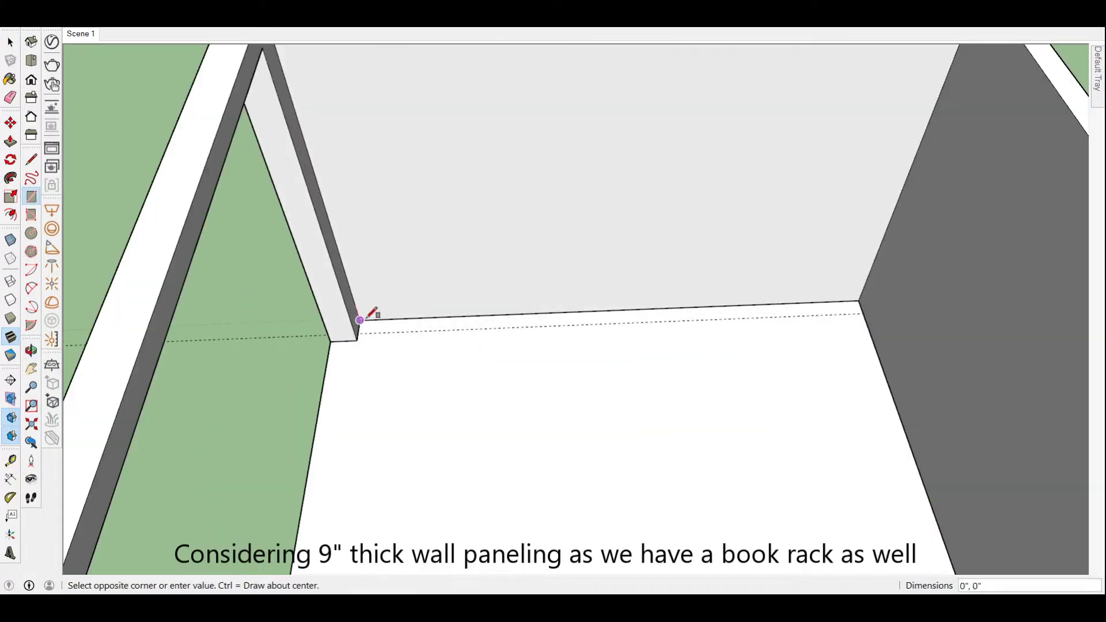
click(864, 311)
- Raise the 9-inch strip into a full-height paneling wall against the back
key(p)
click(790, 319)
middle_drag(724, 237, 657, 171)
scroll(578, 304, down, 5)
middle_drag(578, 303, 432, 150)
scroll(548, 138, down, 2)
scroll(553, 91, up, 5)
mouse_move(554, 91)
middle_down()
mouse_move(659, 155)
mouse_move(634, 109)
middle_up()
click(634, 110)
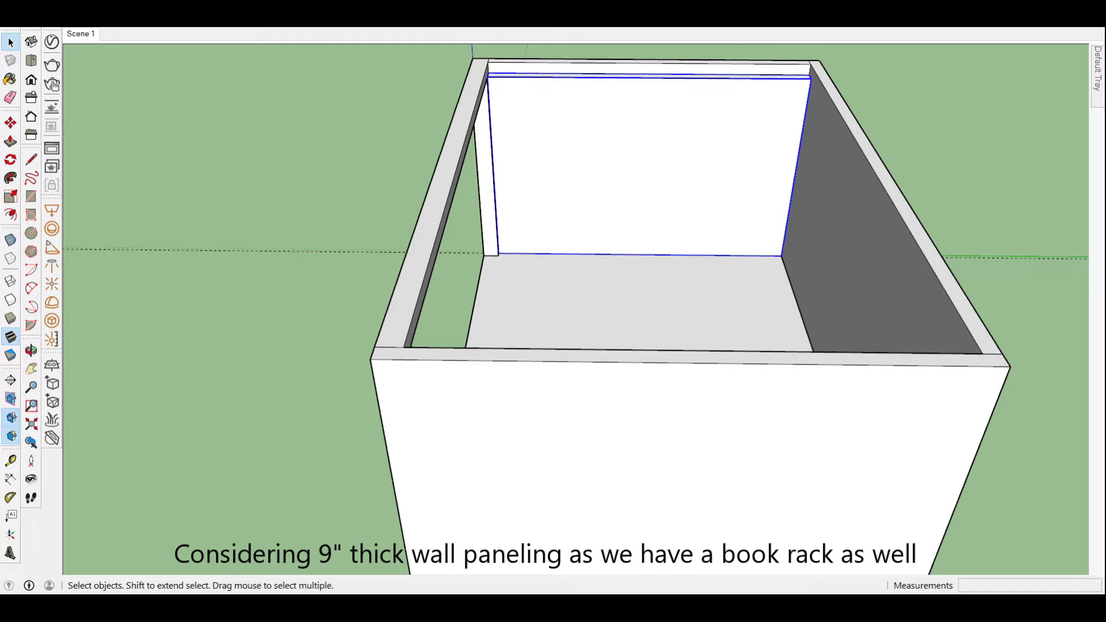
scroll(770, 92, up, 3)
middle_drag(512, 363, 430, 249)
scroll(430, 250, up, 3)
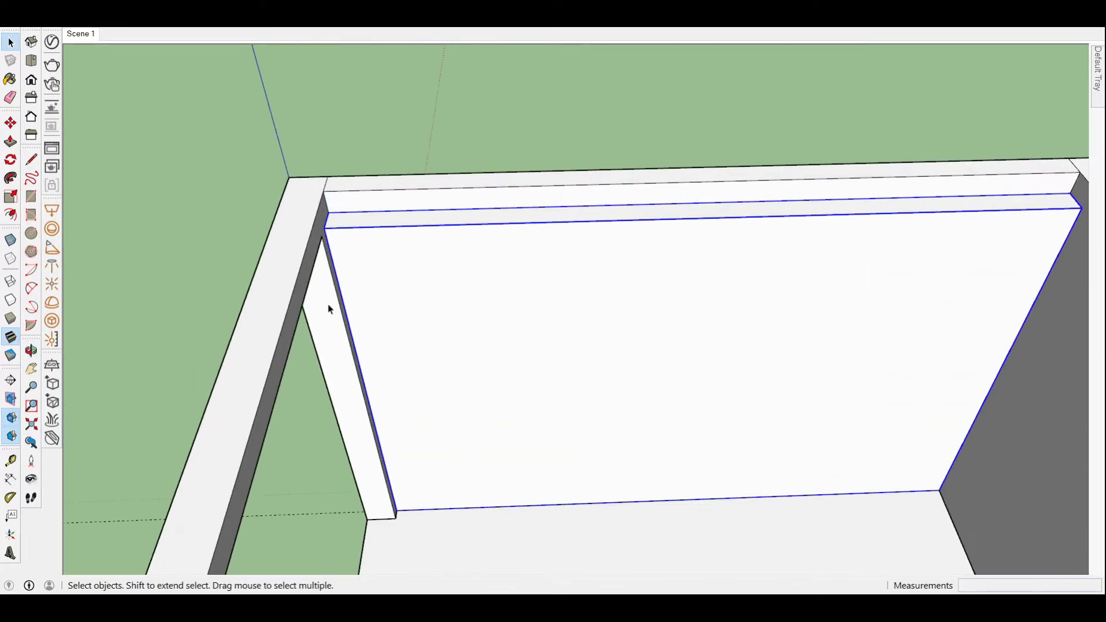
- Push the paneling's top face down slightly so it stops just below the wall tops
key(p)
click(329, 311)
scroll(324, 332, down, 3)
key(space)
key(p)
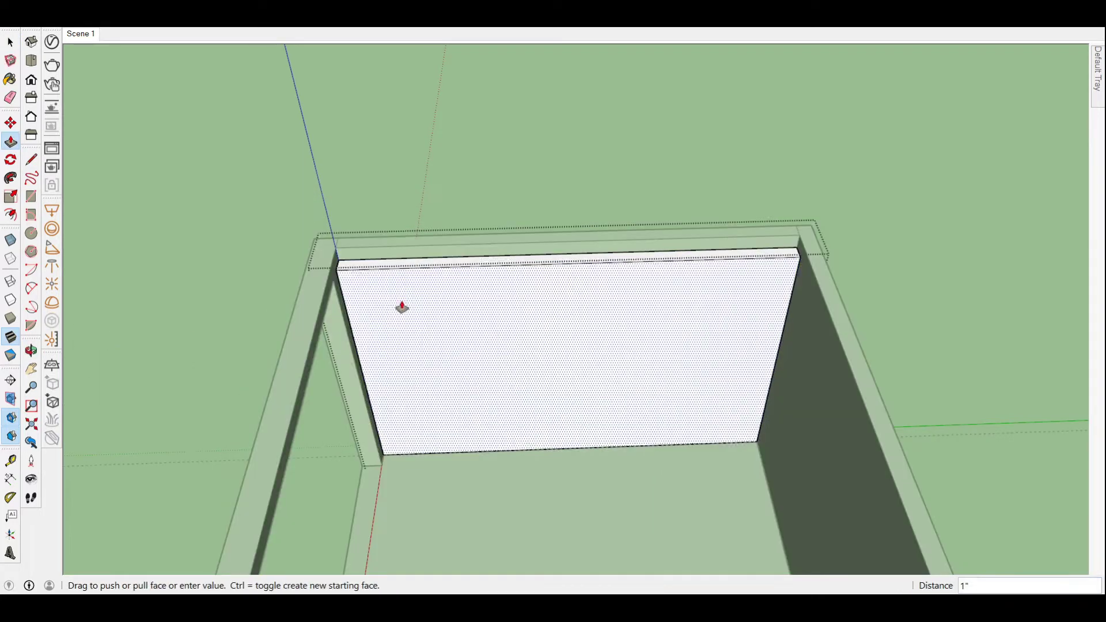
key(space)
scroll(402, 310, down, 2)
scroll(519, 271, down, 1)
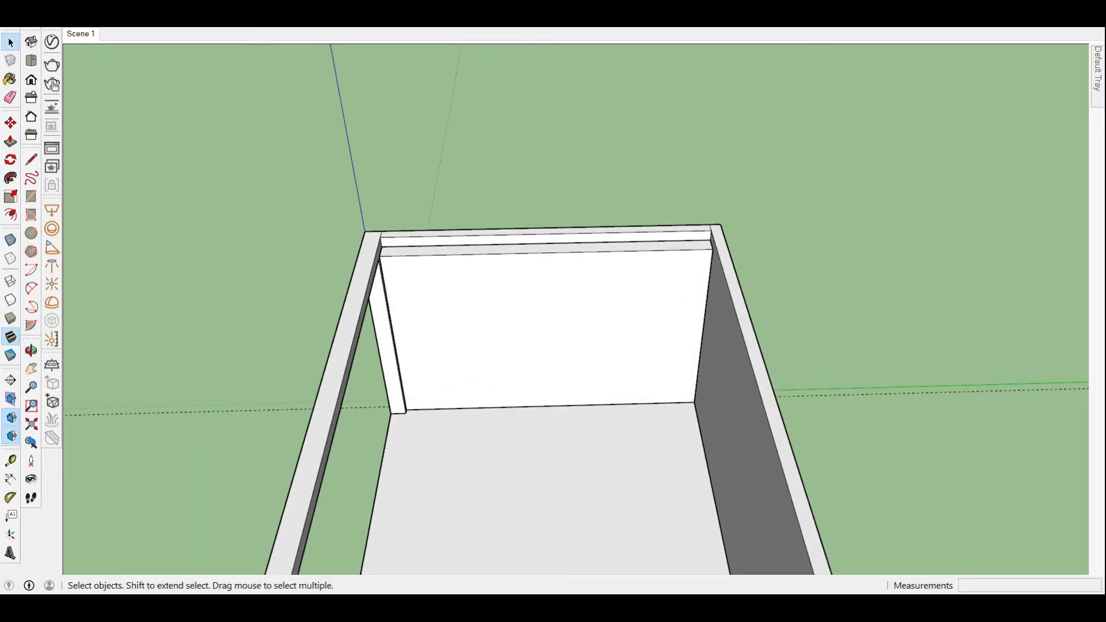
key(t)
scroll(395, 279, up, 2)
- Place a guide across the back panel and draw a vertical line splitting it in two
scroll(366, 240, up, 2)
click(364, 261)
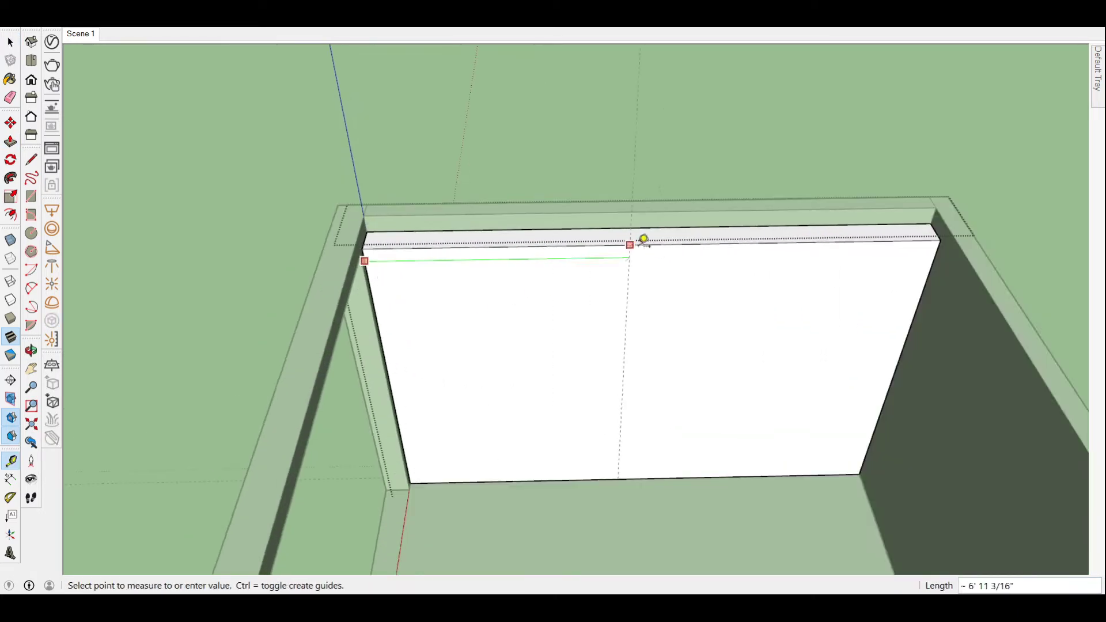
click(664, 237)
click(653, 268)
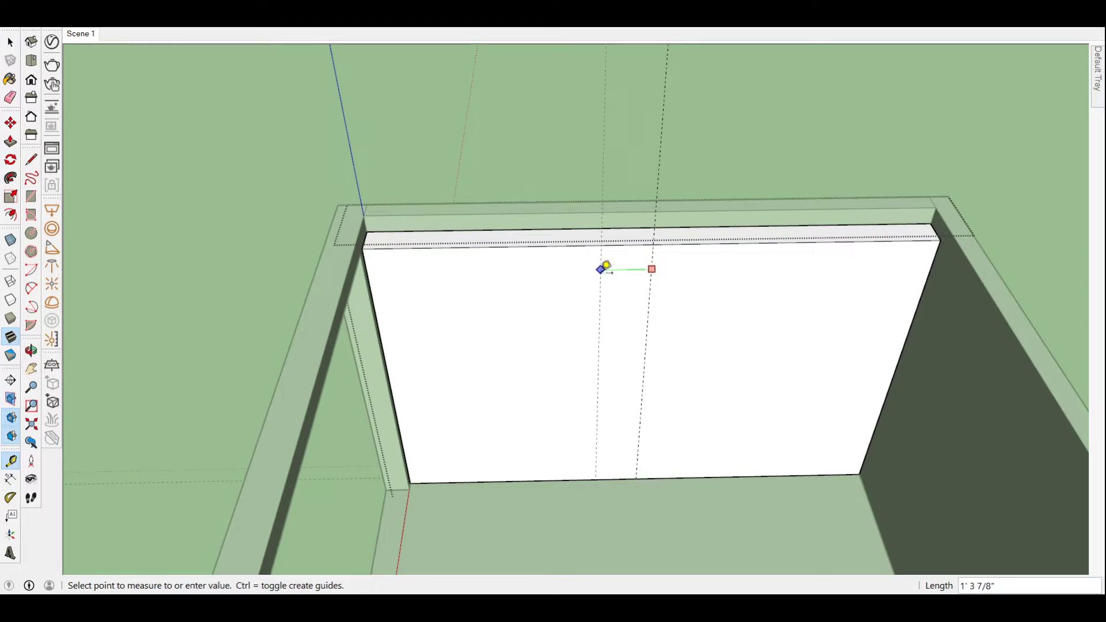
click(651, 269)
key(l)
scroll(578, 403, down, 2)
click(578, 448)
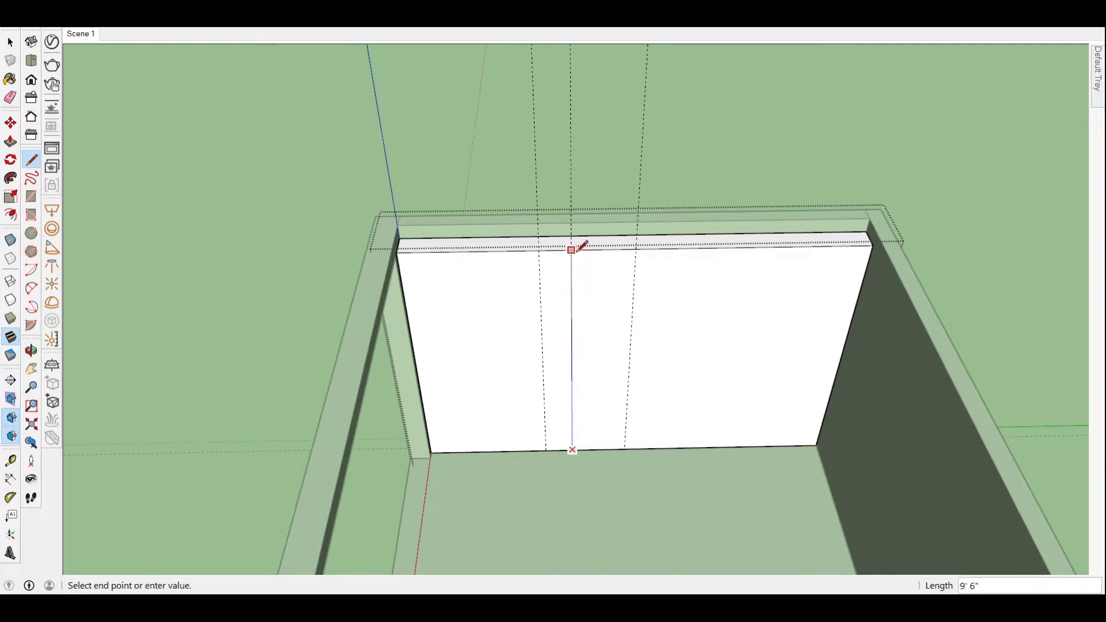
click(574, 248)
scroll(564, 323, down, 2)
scroll(576, 311, up, 1)
scroll(580, 302, down, 1)
key(space)
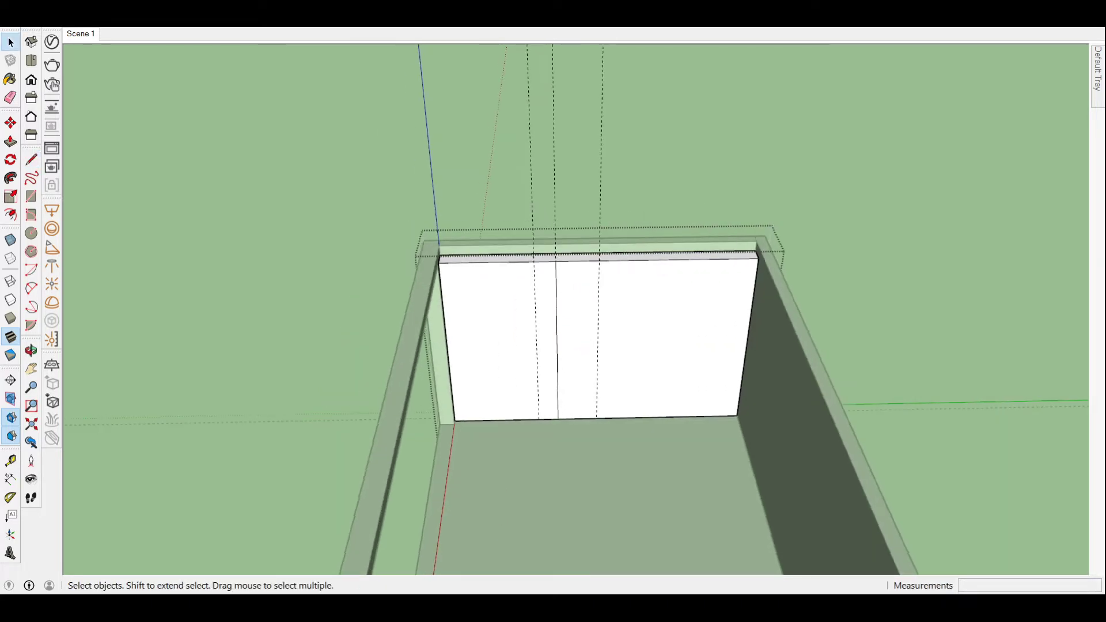
- Push/Pull one back panel section 12 inches
key(p)
scroll(579, 323, up, 2)
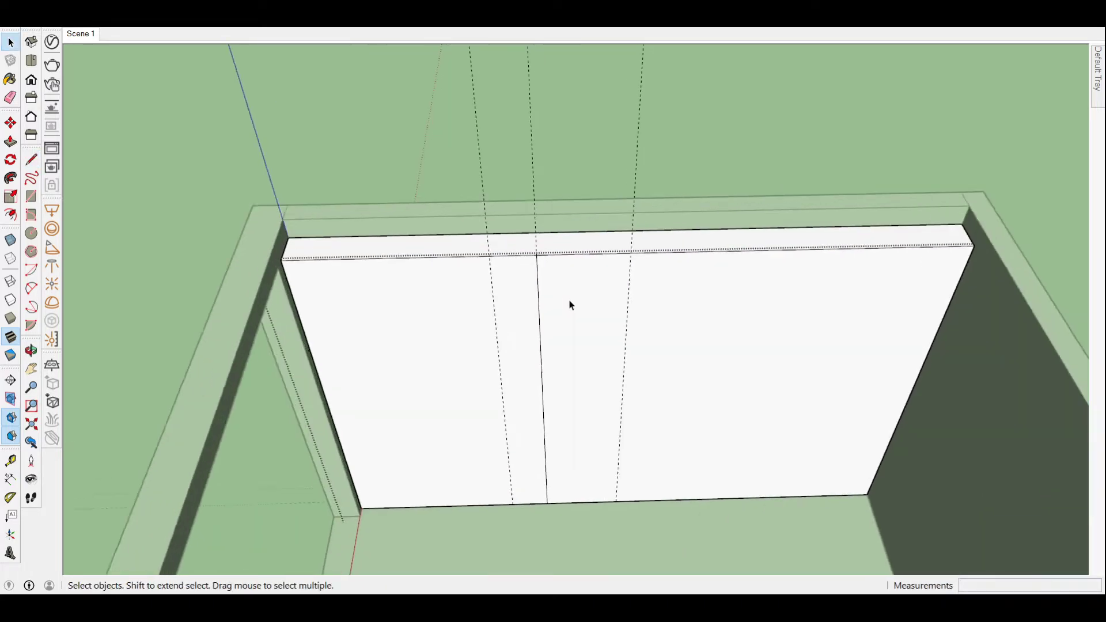
scroll(567, 302, up, 3)
text(12)
key(Return)
scroll(555, 258, down, 3)
key(space)
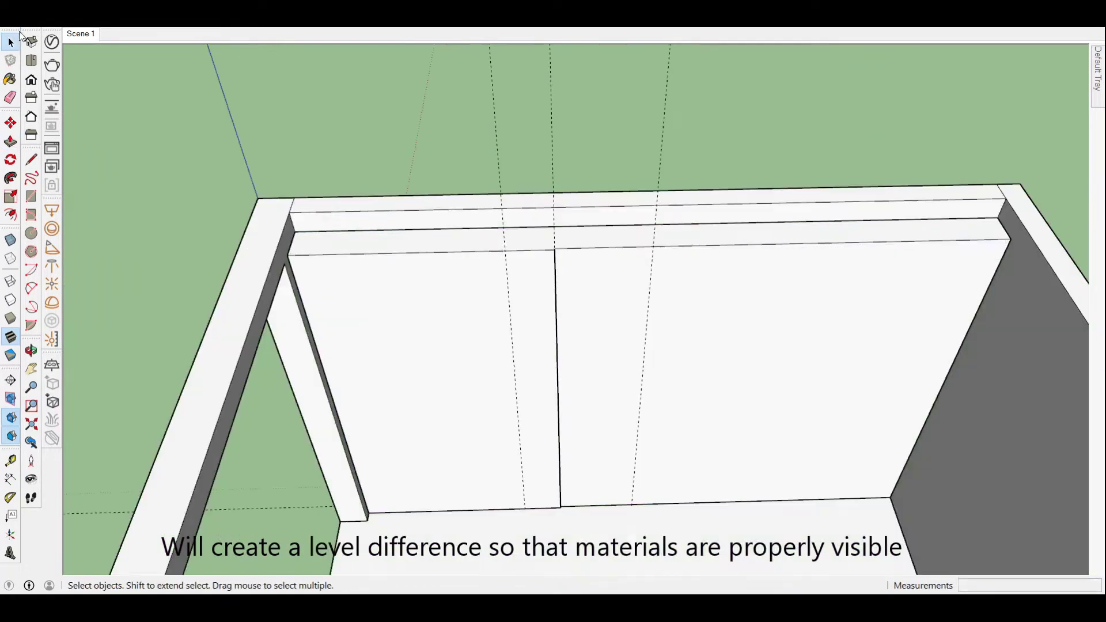
- Inside the back panel group, add guides 24 inches up and 11 inches across
middle_drag(717, 291, 583, 523)
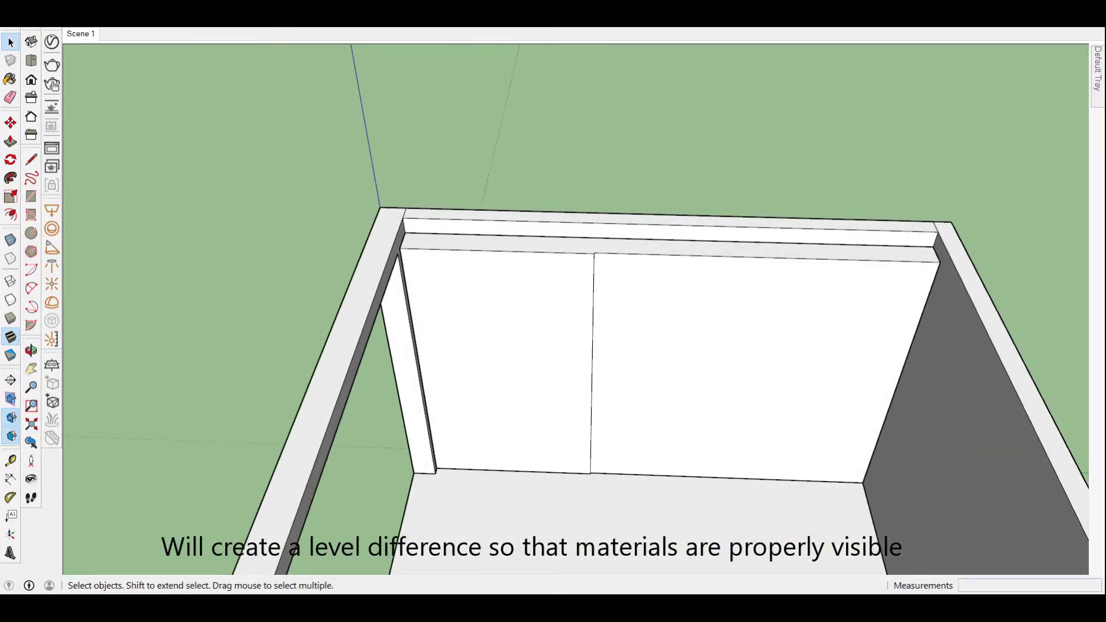
middle_drag(553, 375, 527, 410)
double_click(526, 410)
key(t)
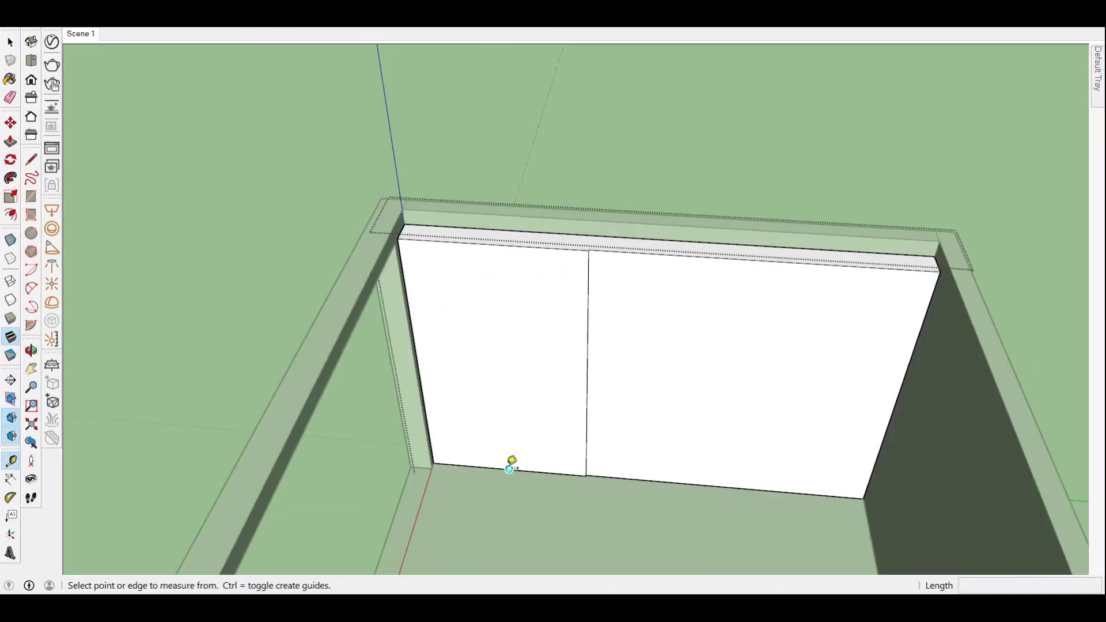
click(509, 470)
click(490, 401)
scroll(522, 477, up, 3)
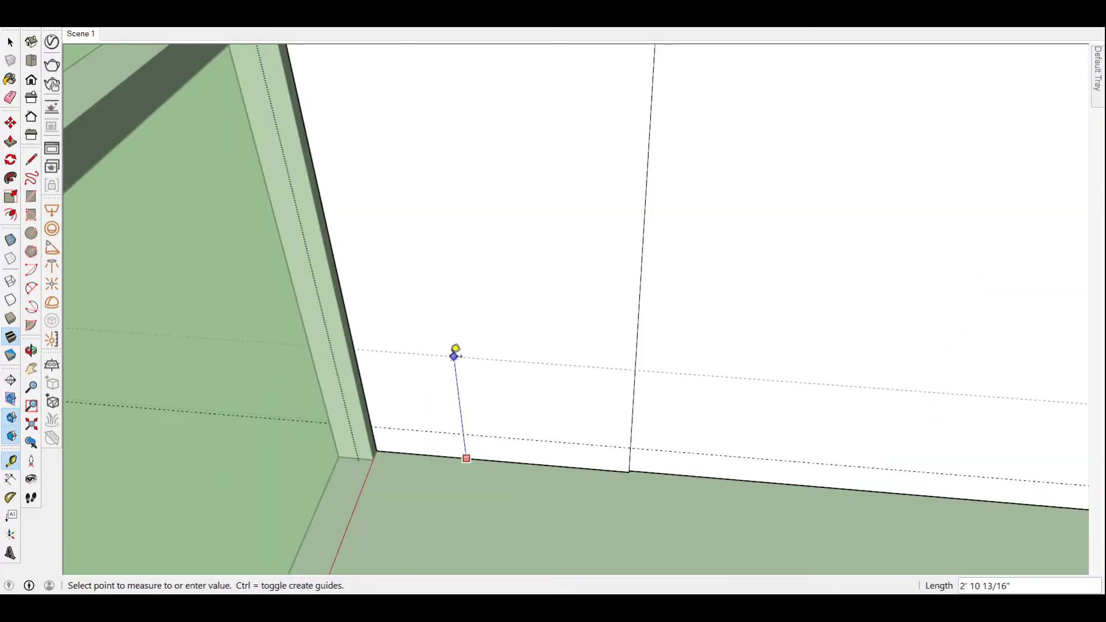
key(Return)
click(464, 391)
click(349, 310)
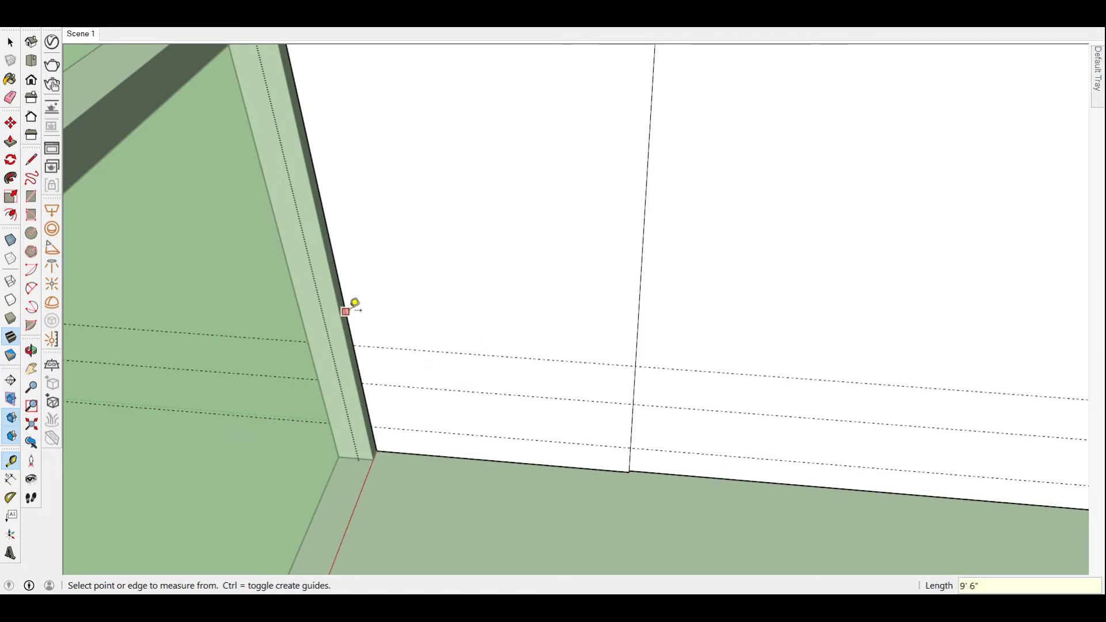
text(11)
key(Return)
click(489, 318)
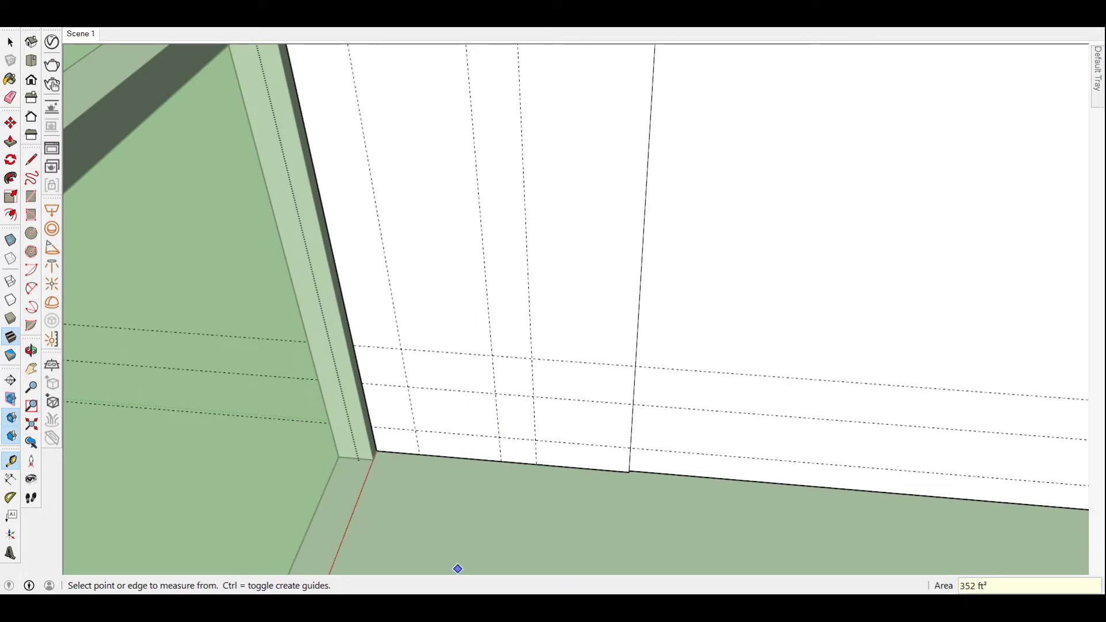
- Draw a rectangle between the guides and push it 8 inches inward as a niche
key(r)
click(403, 347)
click(536, 389)
scroll(536, 389, up, 1)
key(p)
drag(516, 388, 519, 374)
click(518, 373)
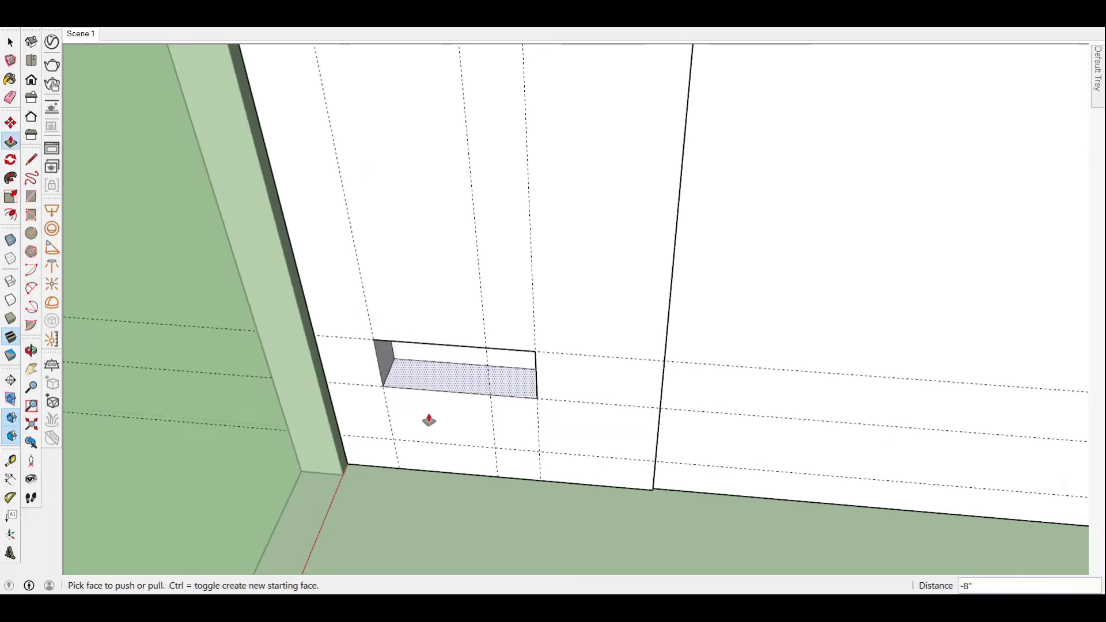
key(space)
scroll(524, 395, down, 5)
scroll(347, 231, up, 5)
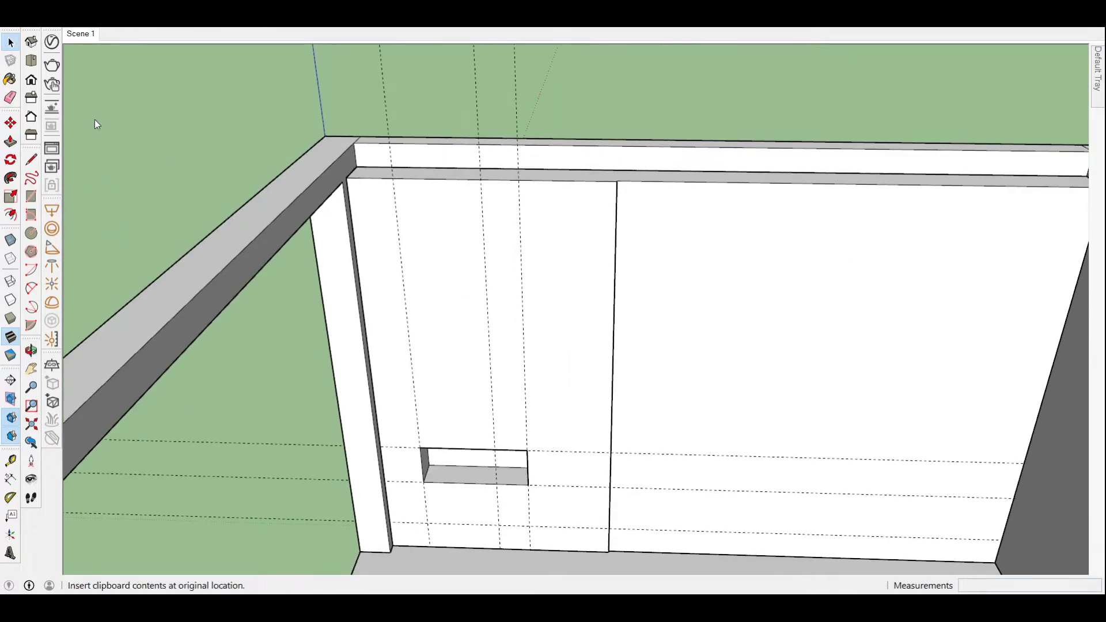
click(86, 36)
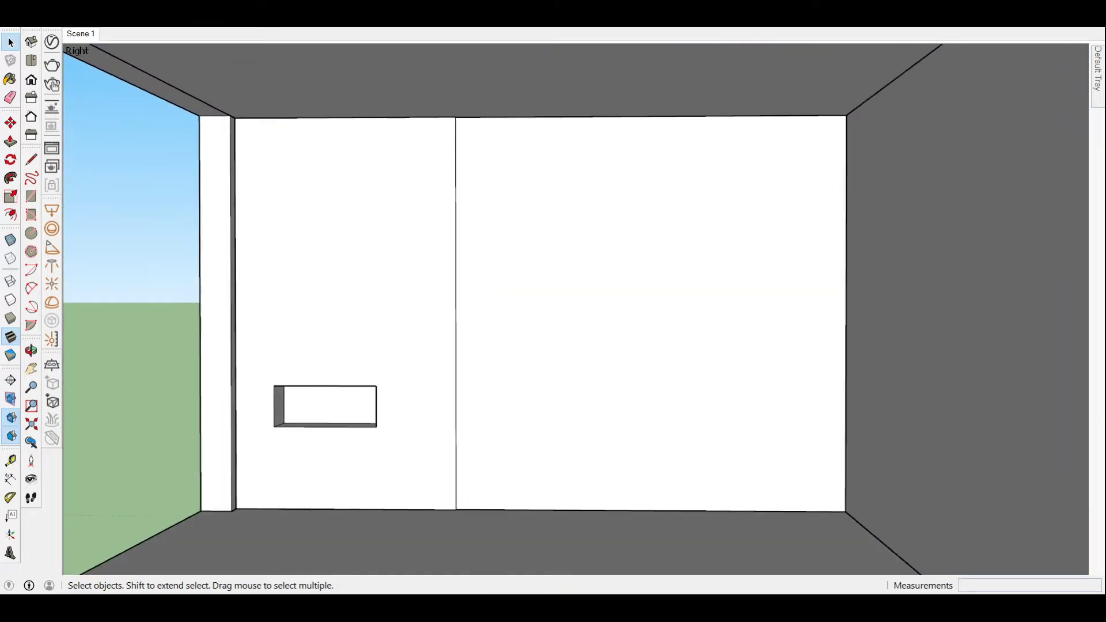
- Orbit and zoom to a near top-down view looking down into the room
middle_drag(499, 279, 650, 370)
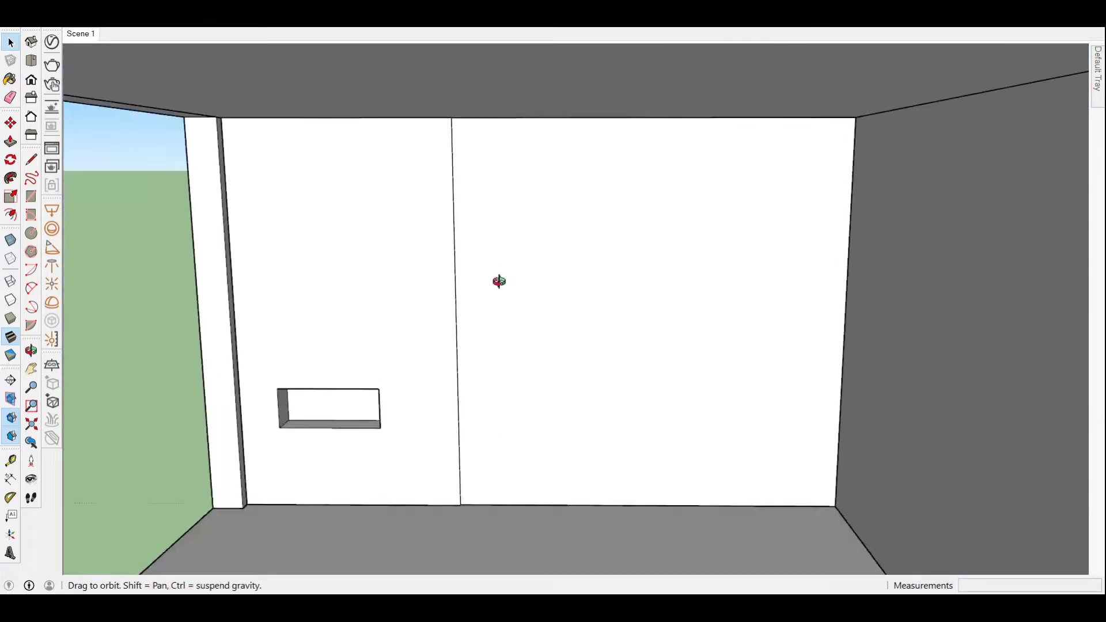
scroll(650, 370, down, 2)
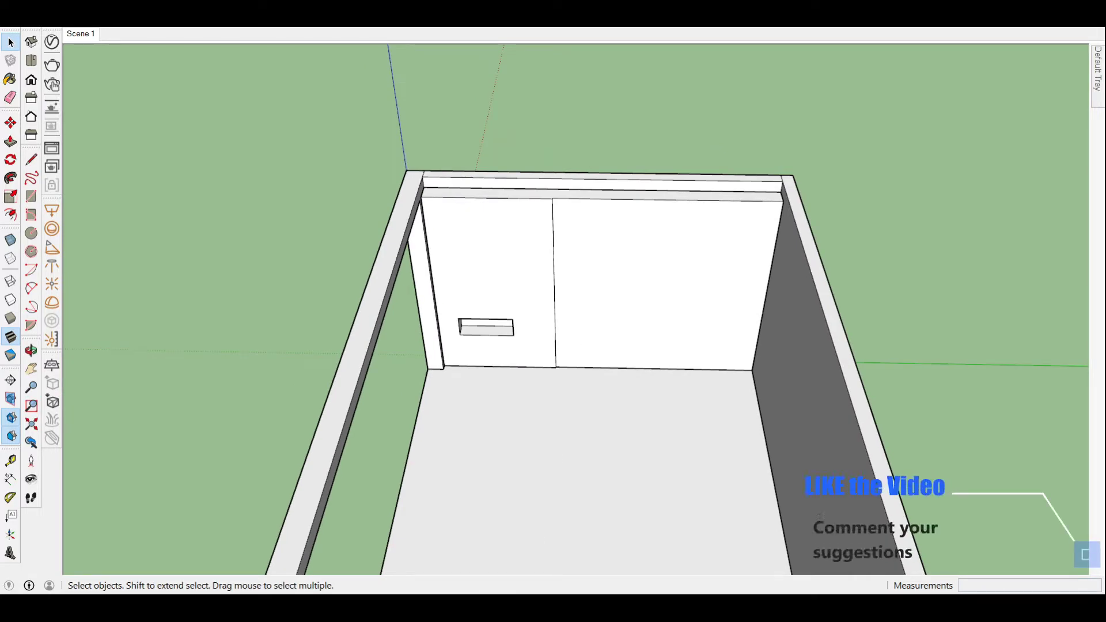
middle_drag(551, 214, 580, 371)
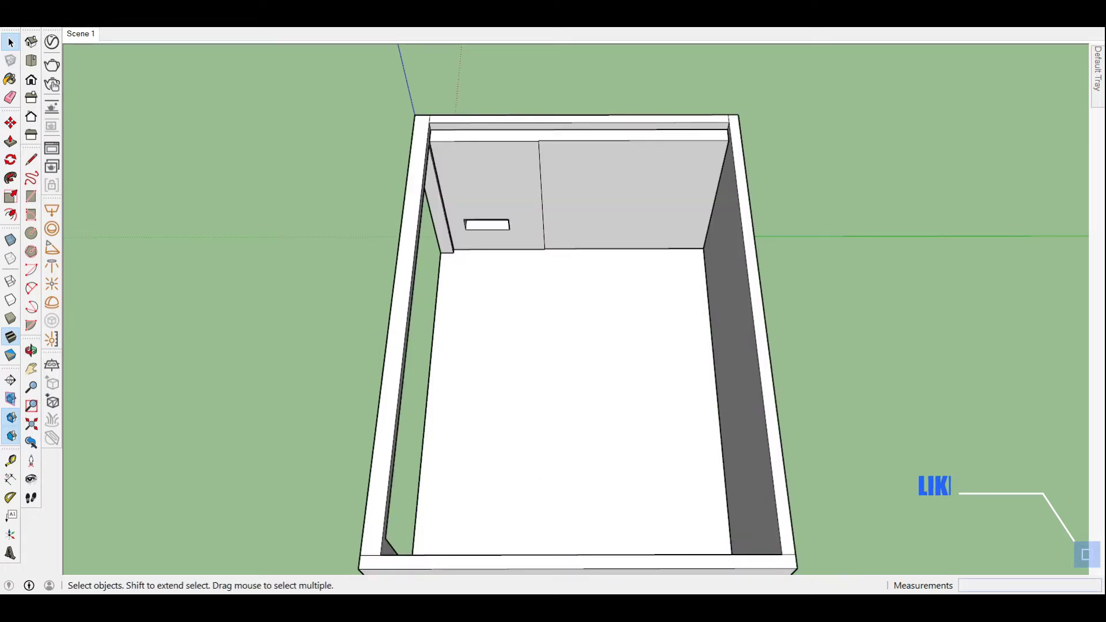
mouse_move(553, 357)
middle_down()
mouse_move(569, 363)
mouse_move(677, 180)
middle_up()
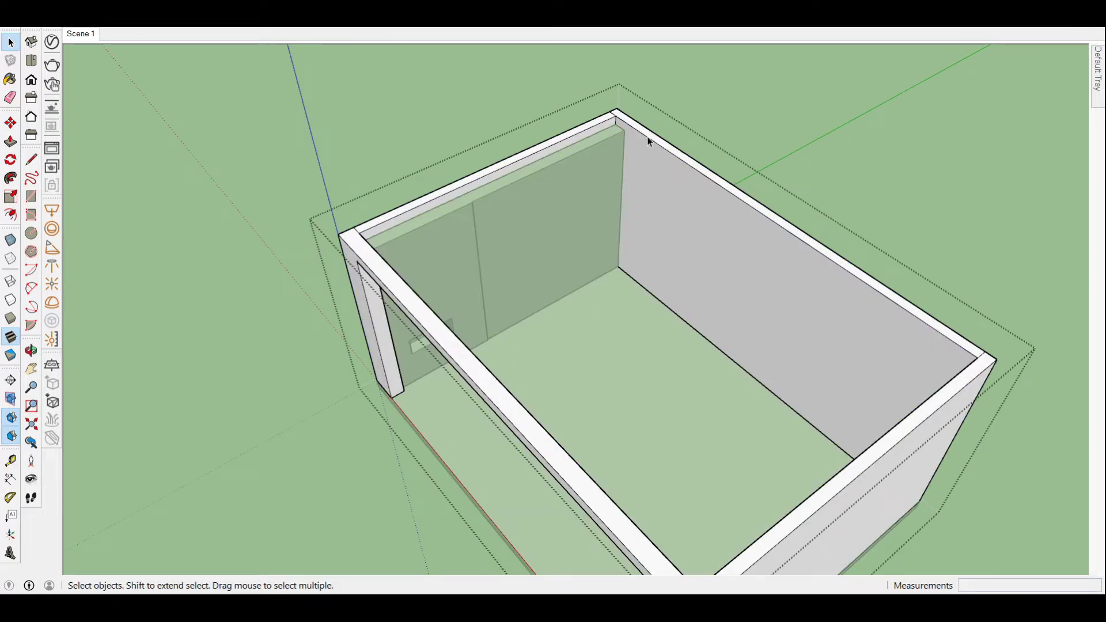
- Draw a line across the right side wall, marking off a narrow back-corner pillar
key(t)
scroll(628, 124, up, 3)
click(603, 121)
key(space)
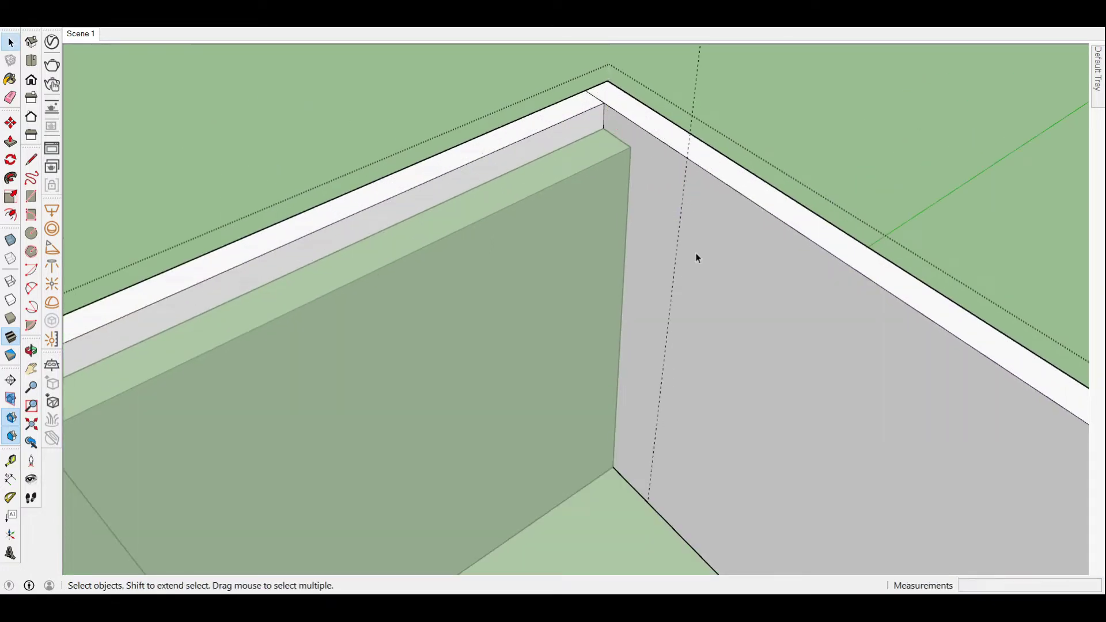
click(647, 500)
key(m)
key(t)
click(724, 182)
key(l)
click(685, 183)
middle_drag(489, 254, 731, 316)
scroll(847, 322, up, 3)
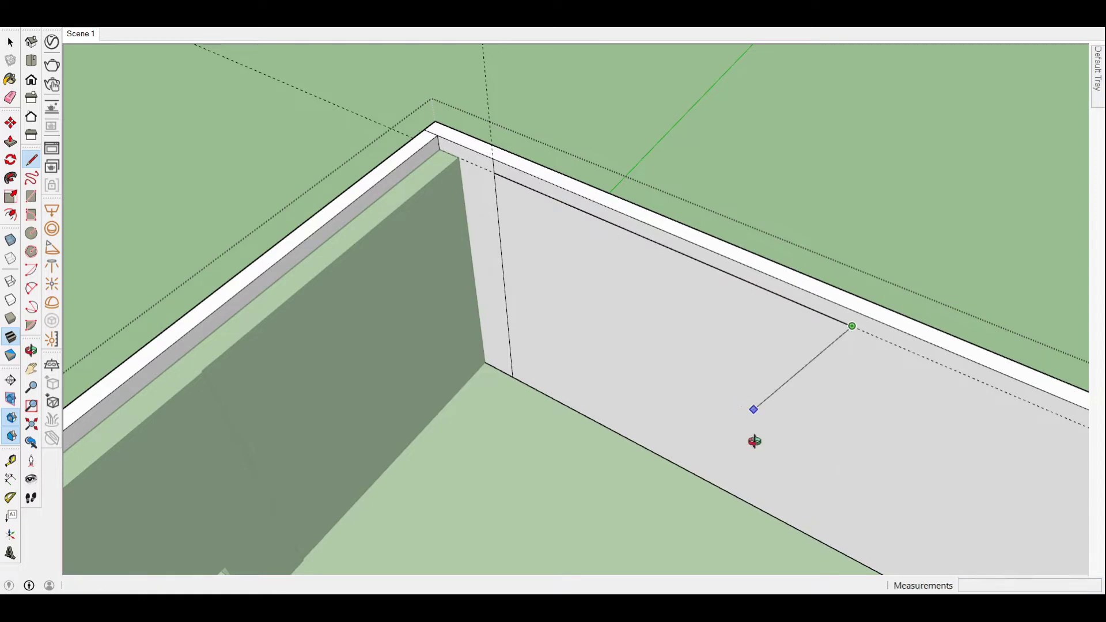
middle_drag(734, 423, 750, 411)
click(709, 405)
- Push the marked wall section through to open it, then turn X-ray off
key(p)
double_click(558, 267)
scroll(558, 267, down, 5)
key(space)
scroll(576, 168, up, 5)
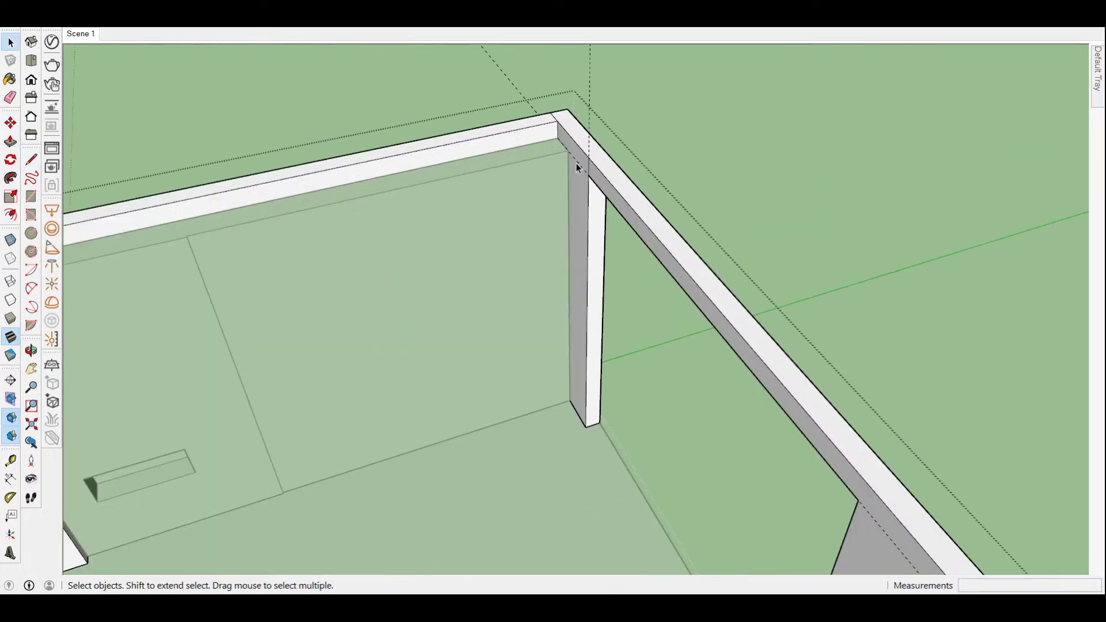
click(81, 34)
scroll(645, 268, down, 5)
mouse_move(645, 269)
middle_down()
mouse_move(363, 328)
mouse_move(517, 433)
mouse_move(420, 562)
middle_up()
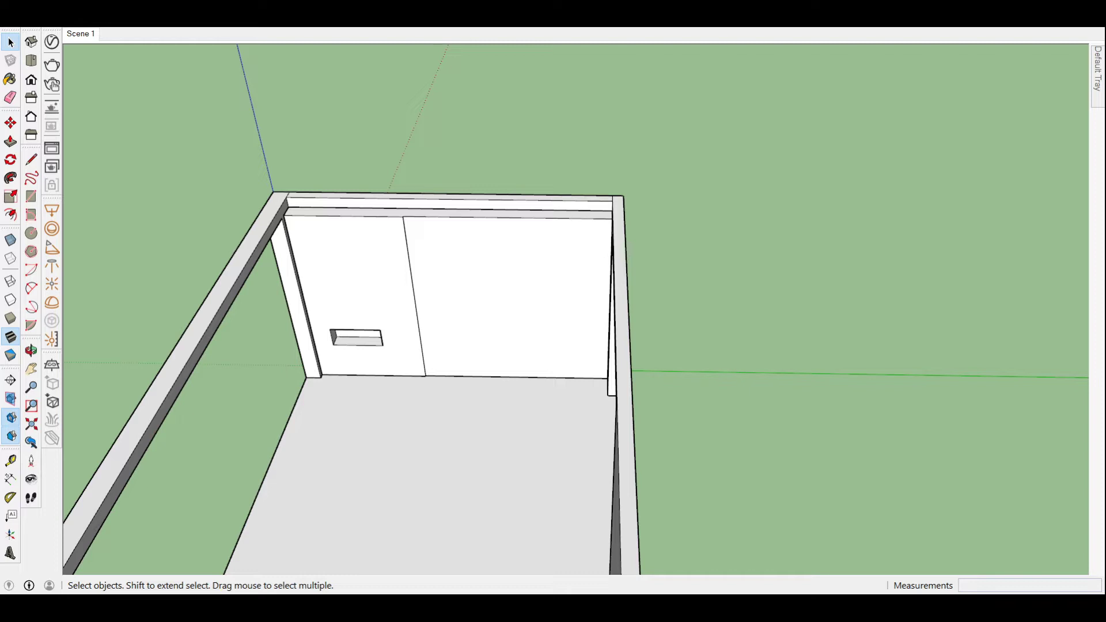
middle_drag(553, 346, 600, 390)
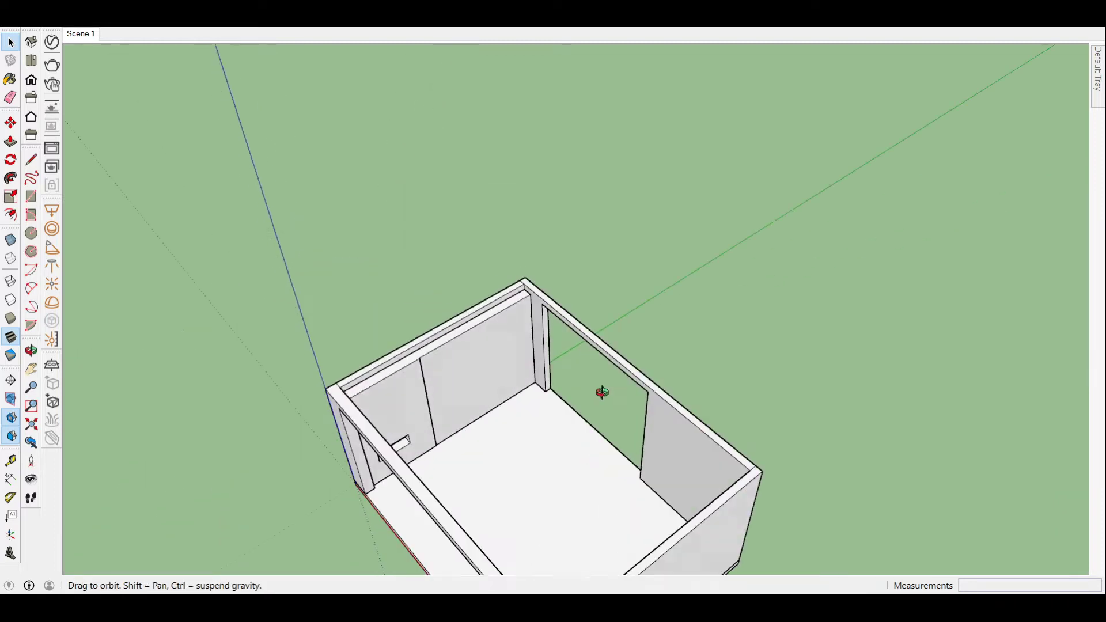
- Draw a rectangle from the pillar top to form a new side panel face
key(r)
click(568, 295)
scroll(482, 326, up, 3)
click(676, 478)
key(p)
scroll(613, 425, down, 3)
mouse_move(613, 425)
middle_down()
mouse_move(247, 363)
mouse_move(430, 420)
middle_up()
key(space)
- Group the side panel, offset its edges inward and push the inner face through
double_click(506, 329)
key(g)
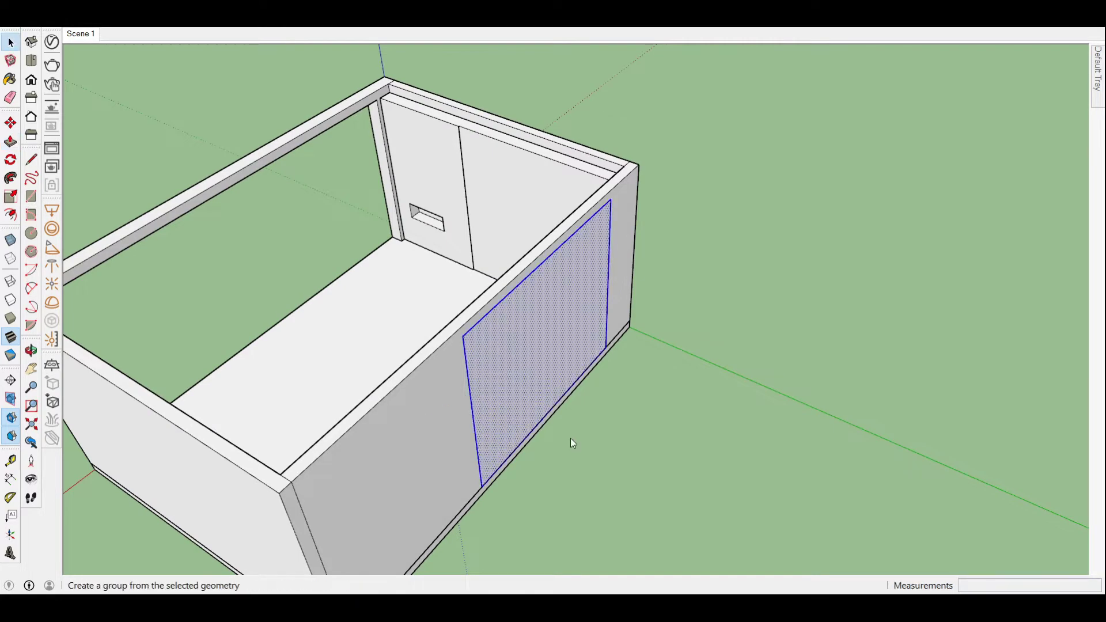
middle_drag(574, 445, 774, 403)
double_click(654, 327)
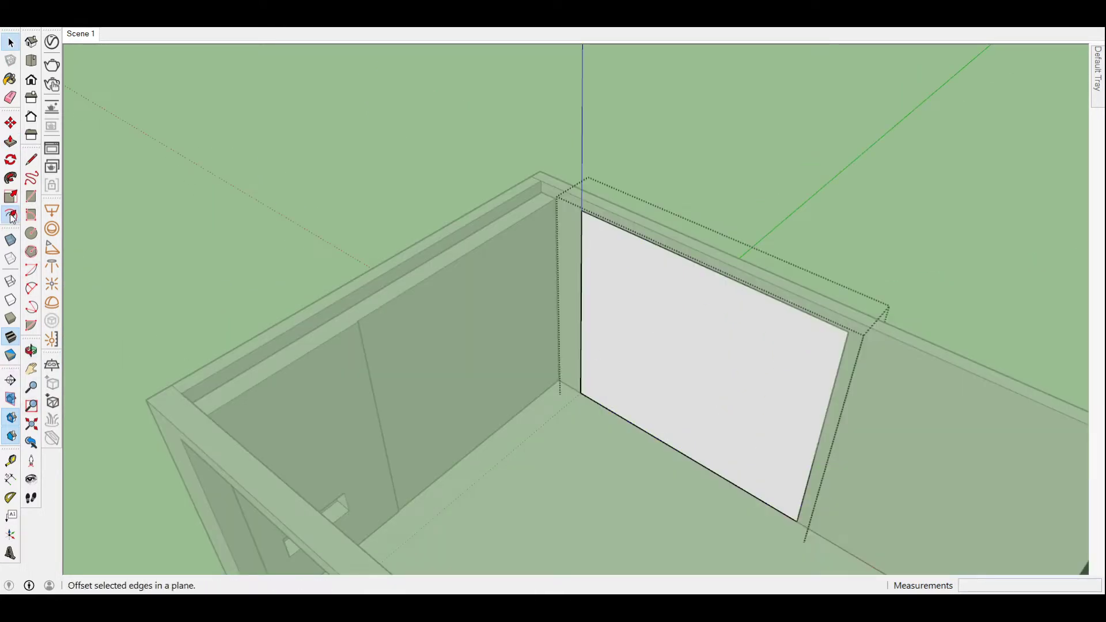
click(10, 216)
click(581, 297)
key(p)
middle_drag(667, 371, 712, 329)
click(713, 329)
key(space)
mouse_move(412, 326)
middle_down()
mouse_move(320, 282)
mouse_move(388, 375)
mouse_move(404, 369)
middle_up()
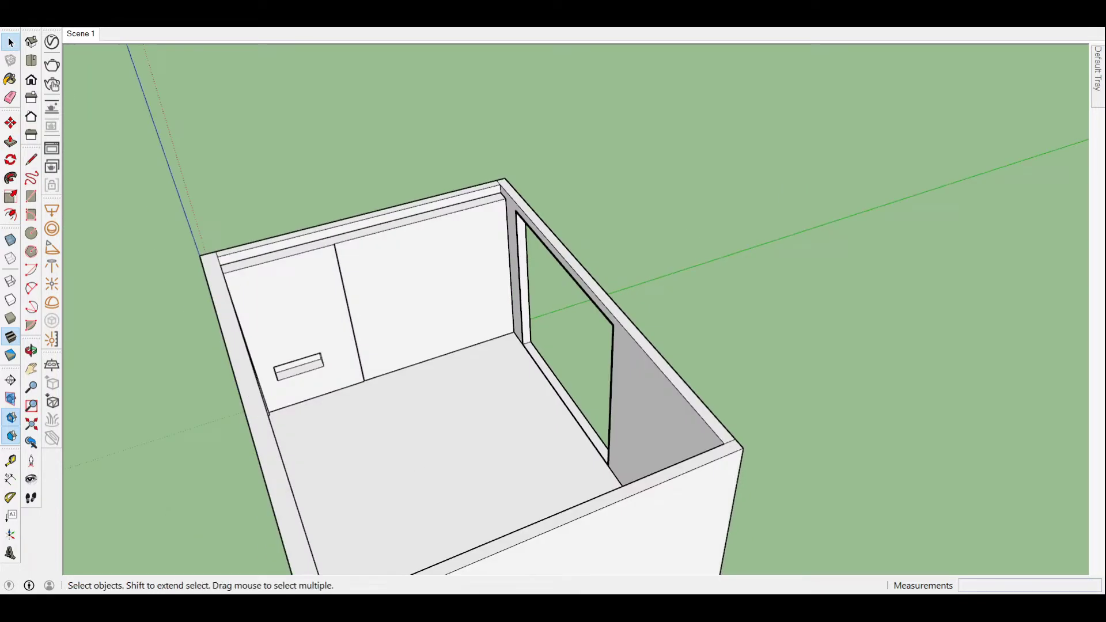
mouse_move(514, 321)
middle_down()
mouse_move(403, 363)
mouse_move(511, 382)
middle_up()
- Draw a rectangle on the front wall and push it through the wall
key(r)
scroll(456, 479, up, 2)
click(439, 474)
scroll(440, 475, down, 2)
click(778, 423)
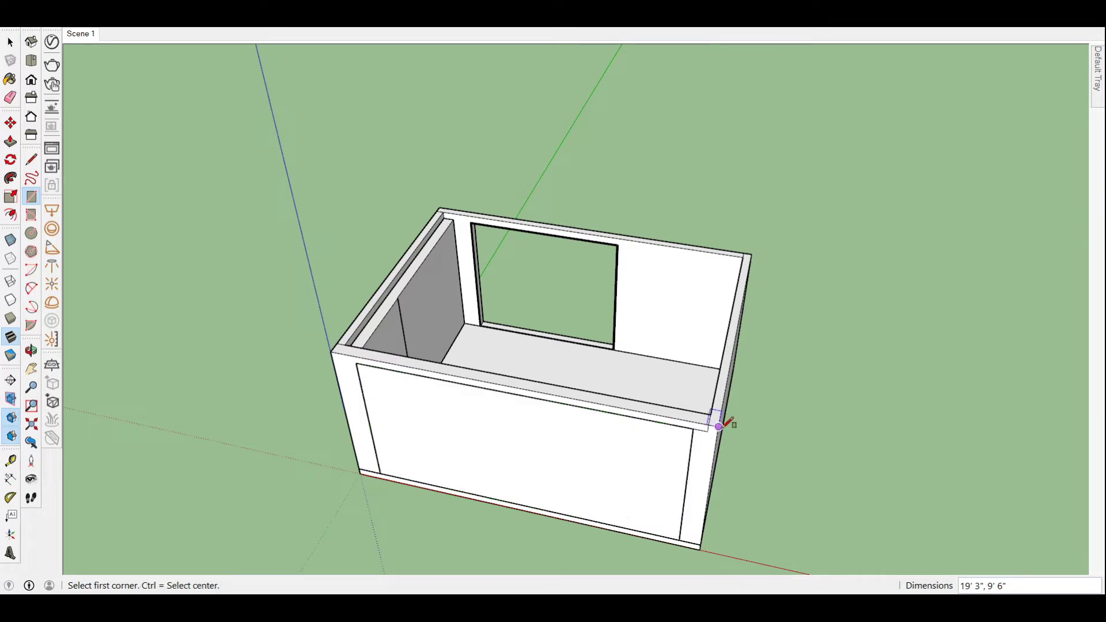
key(p)
scroll(568, 469, up, 3)
click(568, 469)
mouse_move(625, 388)
middle_down()
mouse_move(307, 223)
mouse_move(457, 292)
middle_up()
click(307, 224)
key(space)
scroll(455, 198, up, 2)
- Offset the long wall's face outline and push the inner face through, leaving a thin frame
click(464, 208)
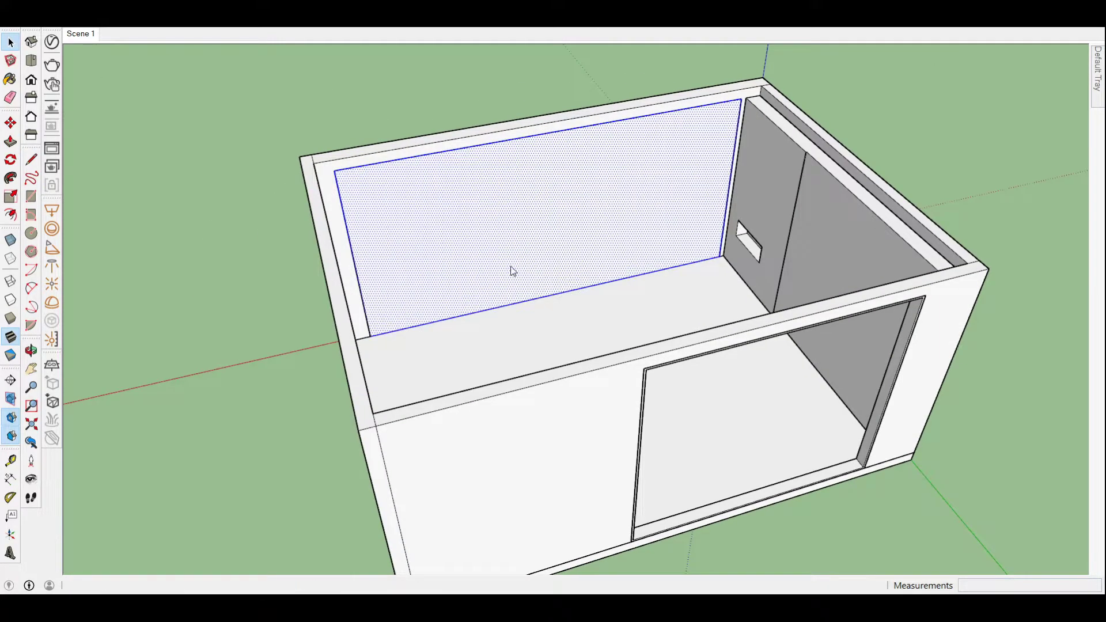
key(f)
click(469, 183)
click(423, 196)
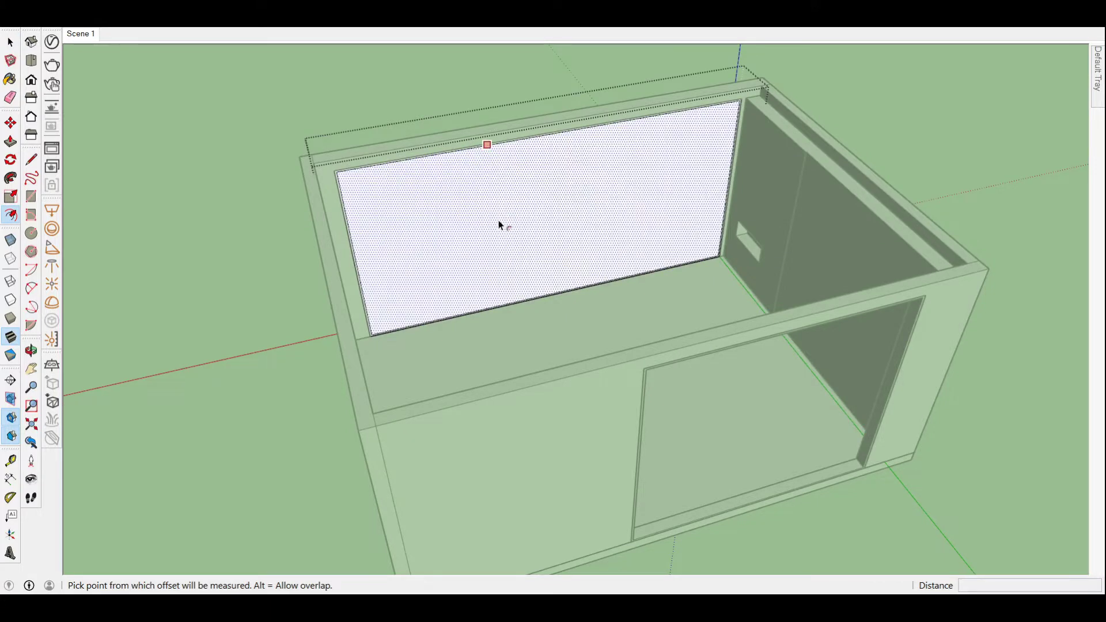
key(p)
click(388, 178)
key(space)
middle_drag(185, 298, 580, 248)
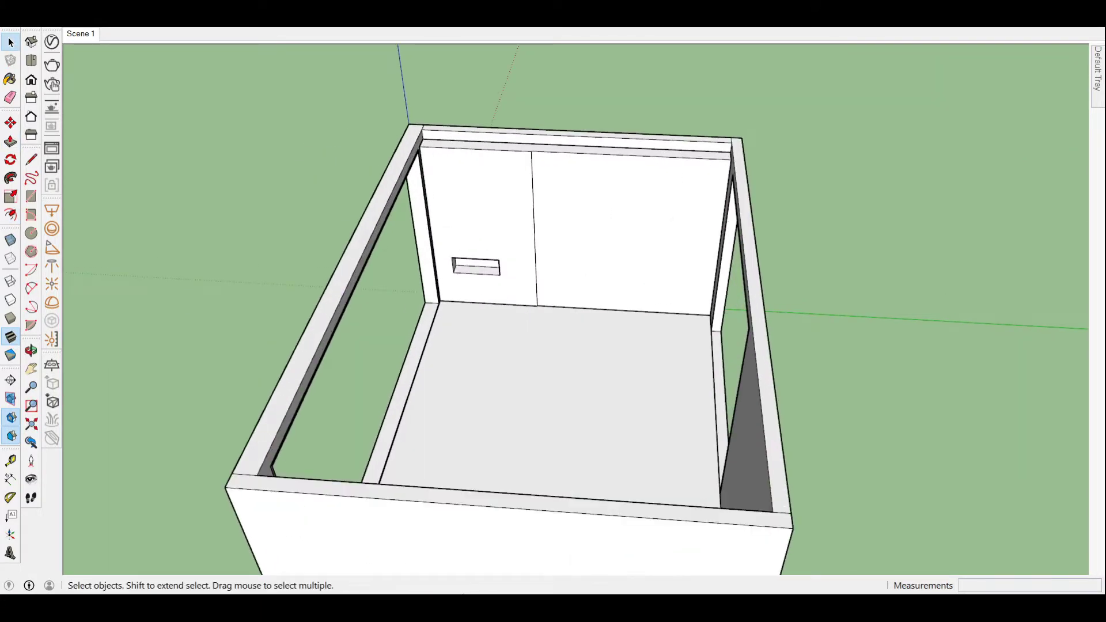
middle_drag(487, 280, 548, 237)
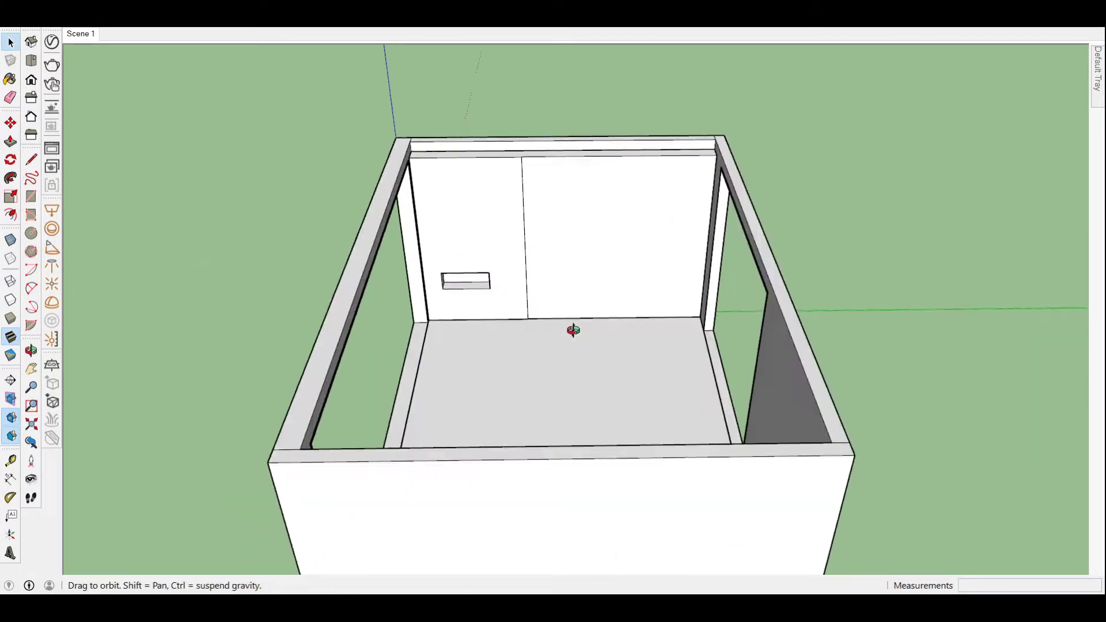
- Paint the right part of the back wall with the 3D wallpaper material
scroll(548, 237, up, 3)
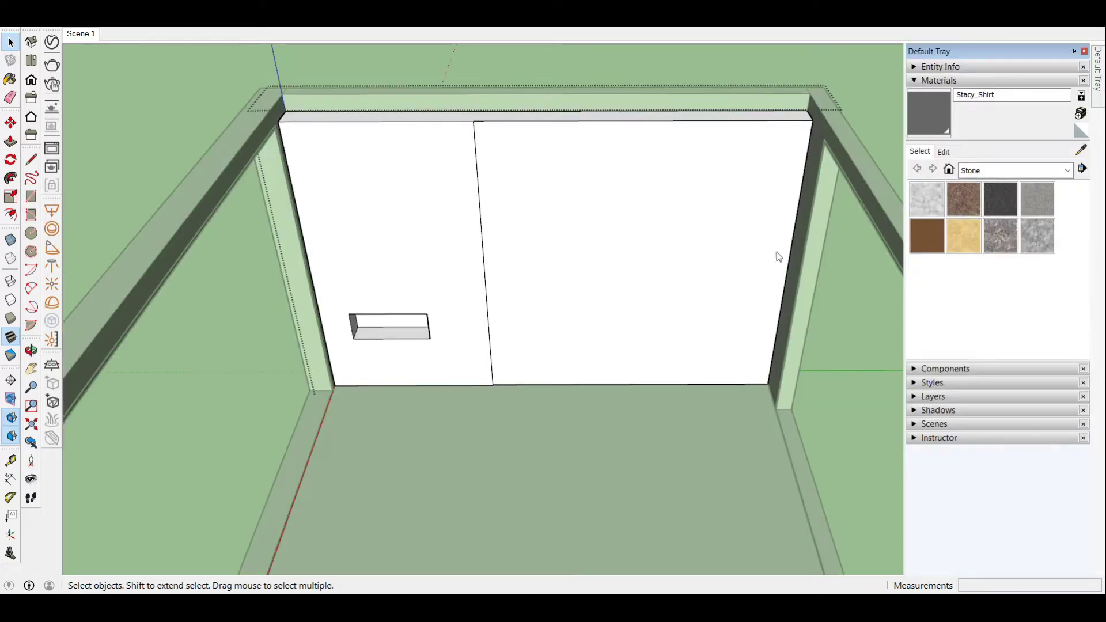
click(949, 169)
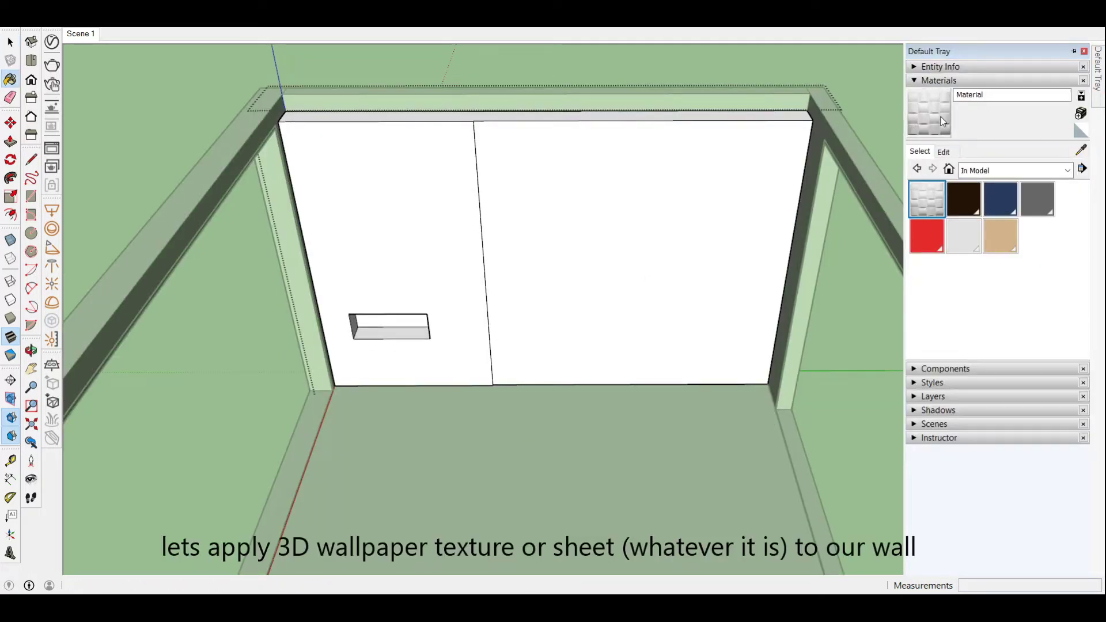
click(927, 199)
click(536, 124)
scroll(644, 183, up, 3)
scroll(554, 269, down, 3)
key(space)
scroll(609, 220, up, 3)
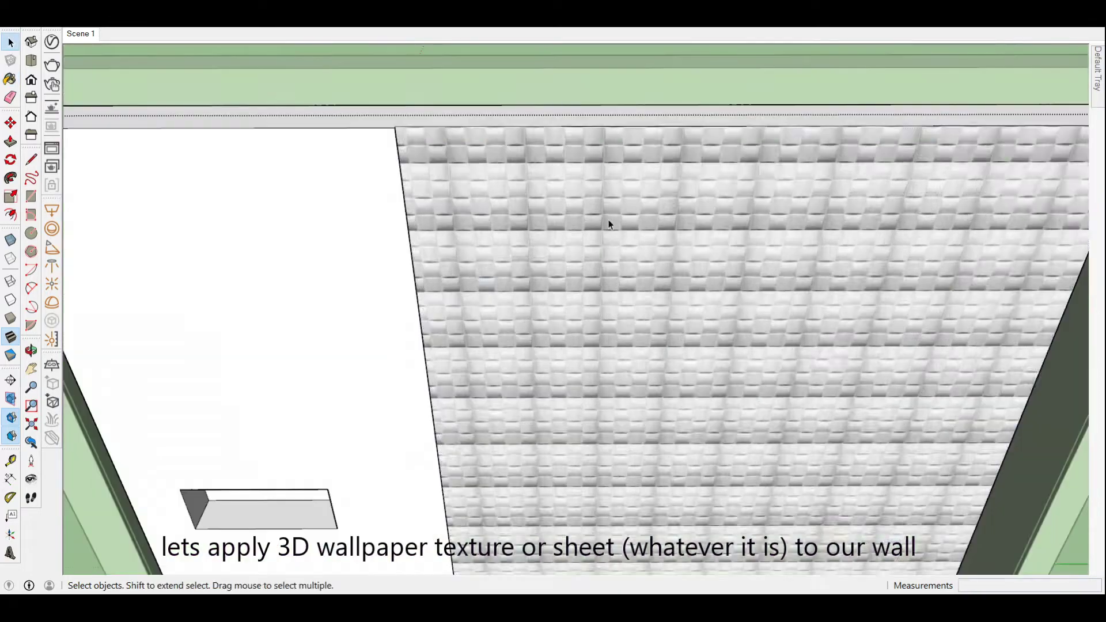
click(669, 351)
- Set the wallpaper texture tile size to 24 inches (2')
scroll(759, 379, down, 3)
scroll(569, 279, up, 3)
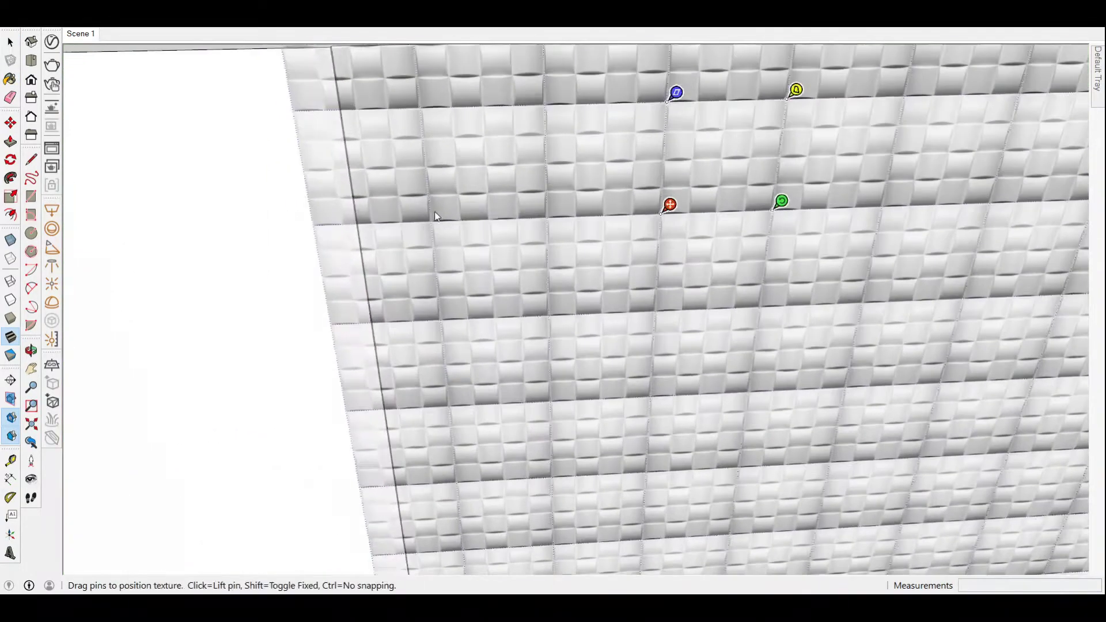
scroll(432, 175, down, 1)
scroll(392, 215, down, 1)
click(944, 151)
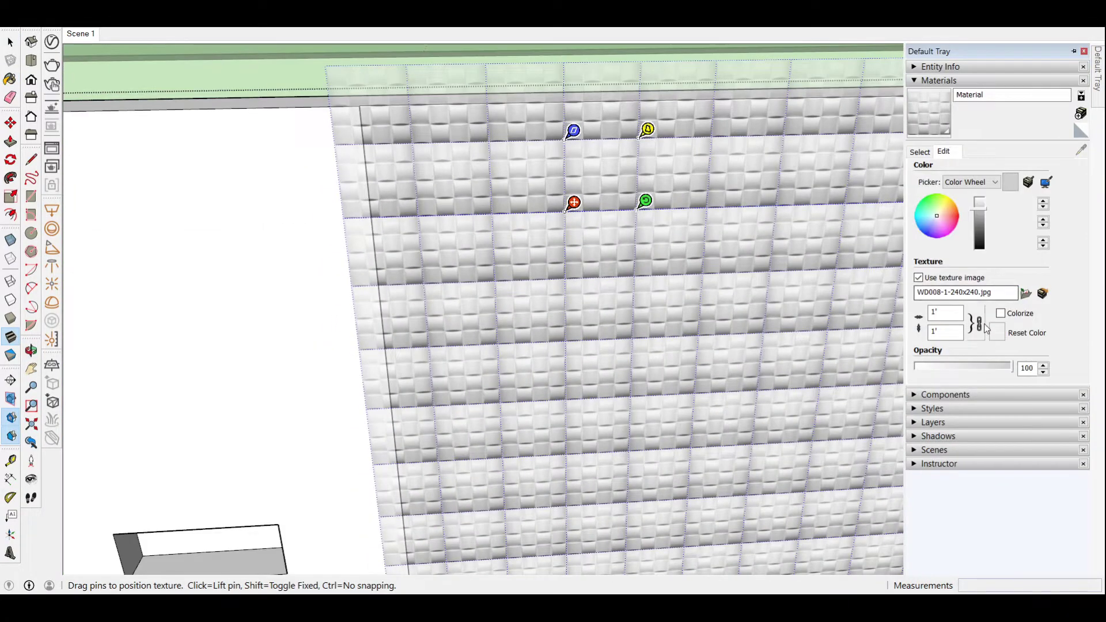
text(2")
key(Return)
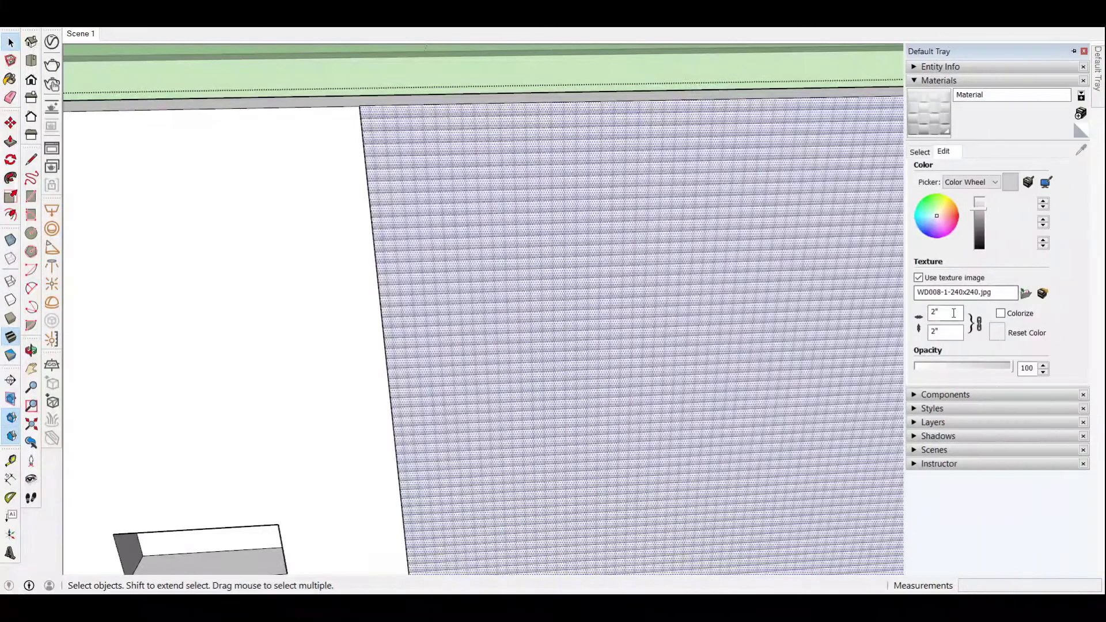
text(24)
scroll(411, 89, down, 3)
scroll(552, 191, down, 2)
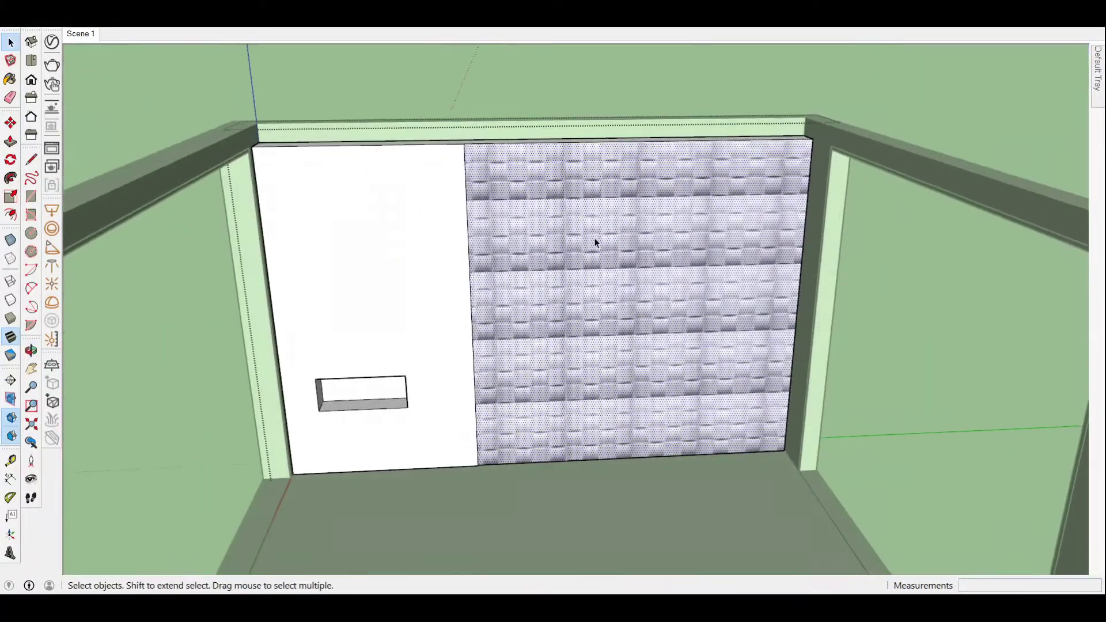
scroll(542, 230, up, 1)
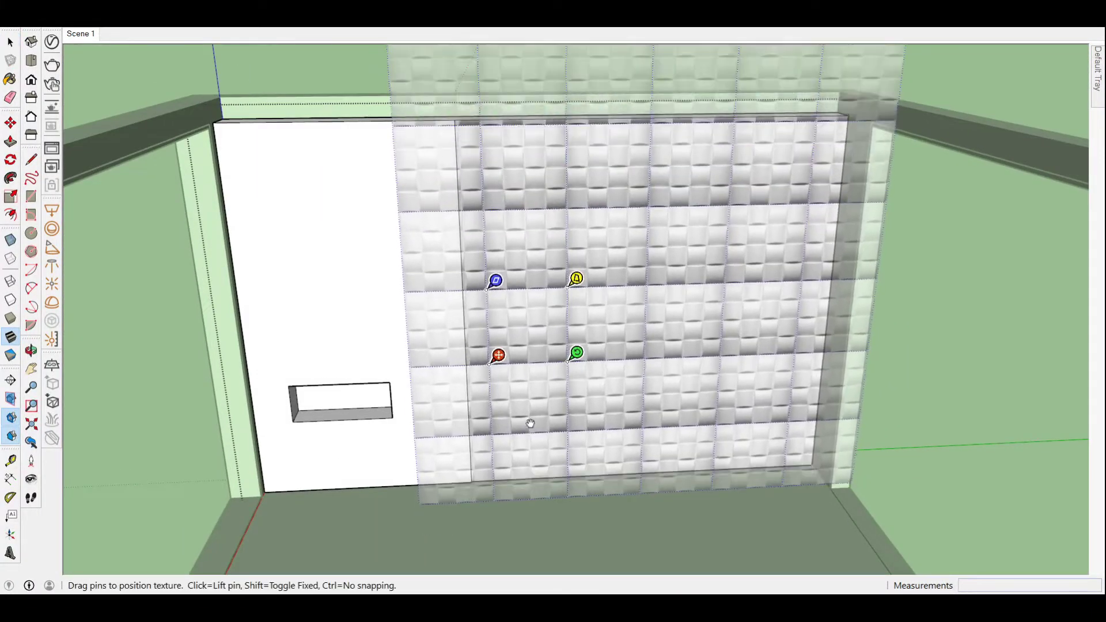
scroll(531, 420, up, 3)
scroll(467, 436, up, 3)
scroll(466, 441, down, 1)
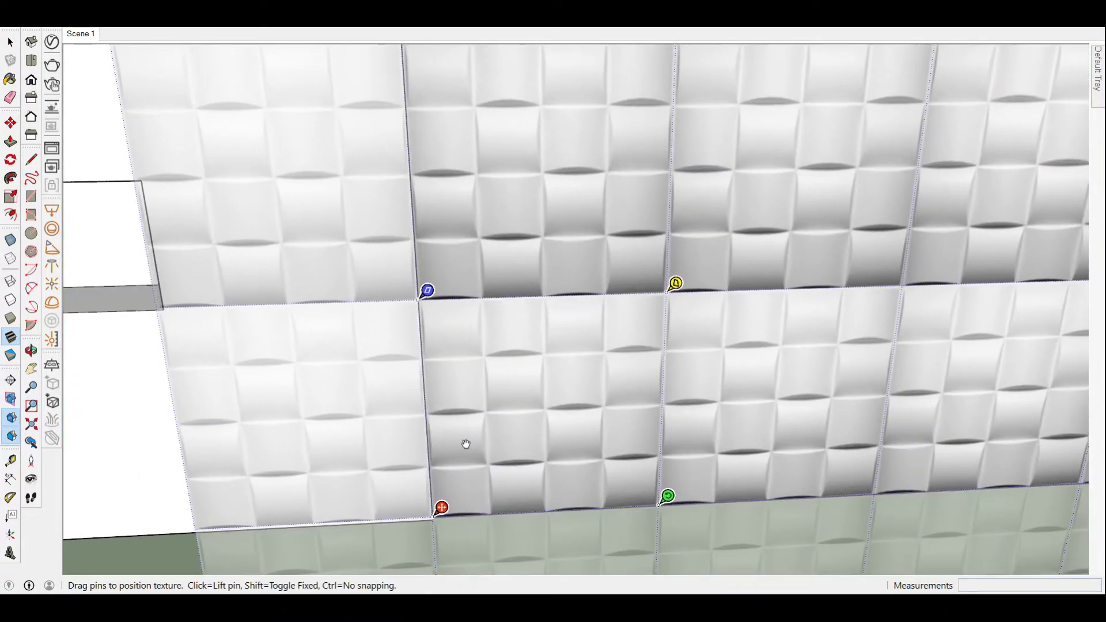
key(Return)
- View the wall straight-on and slightly darken the wallpaper material
scroll(513, 395, down, 3)
scroll(480, 474, down, 5)
scroll(479, 474, down, 3)
scroll(531, 420, up, 3)
middle_drag(531, 420, 494, 363)
click(88, 37)
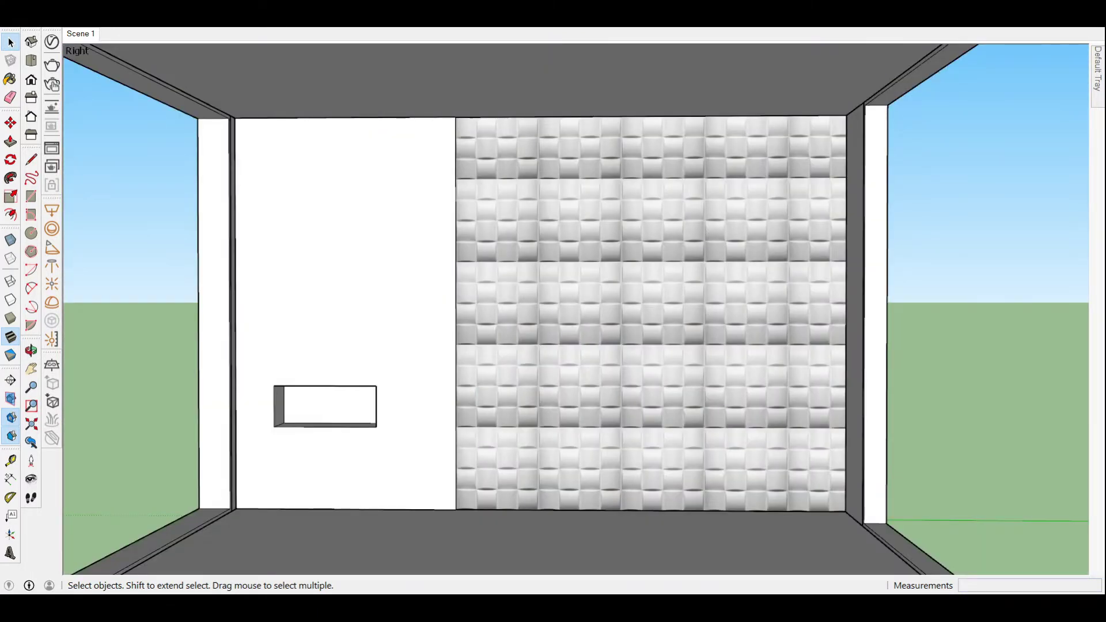
click(979, 219)
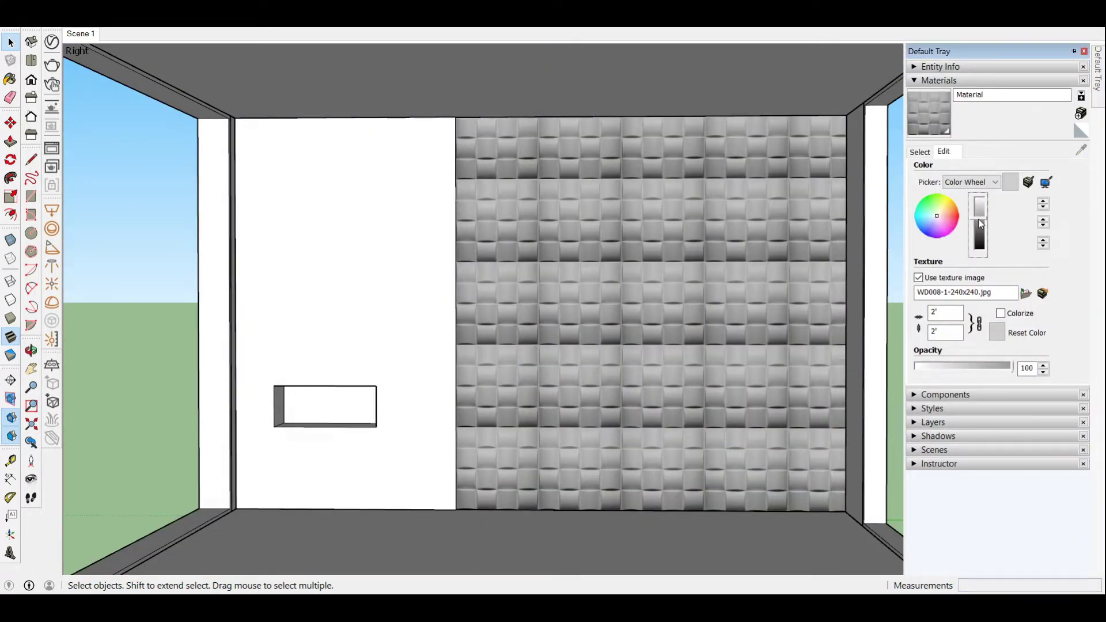
- Delete the room's roof and look down into the room
middle_drag(338, 229, 425, 235)
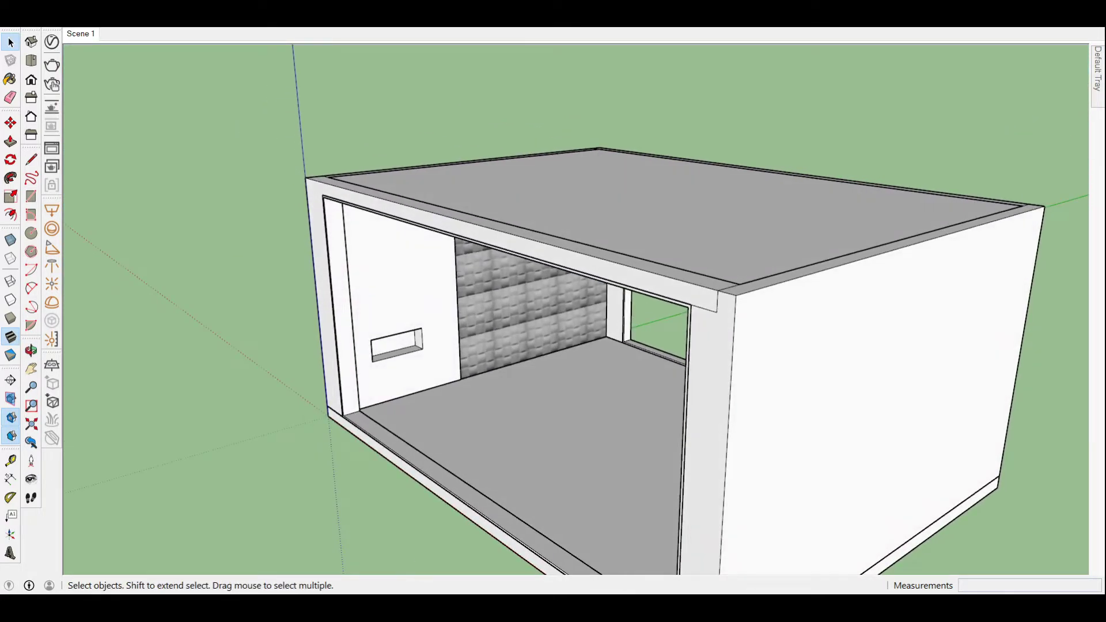
key(Delete)
middle_drag(593, 218, 532, 195)
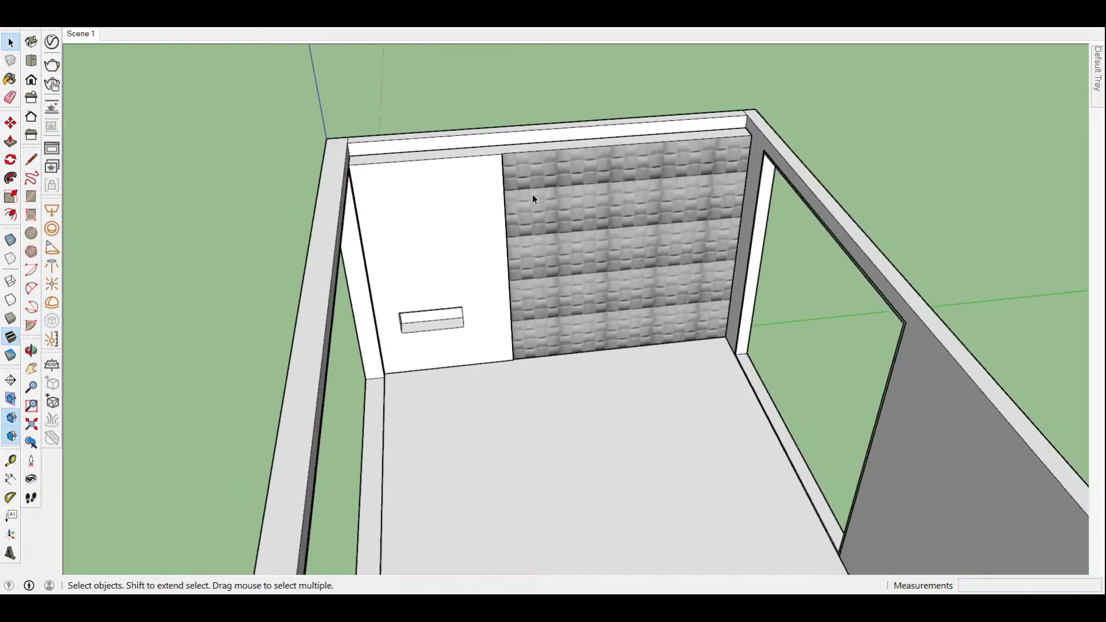
scroll(532, 194, up, 5)
mouse_move(1097, 69)
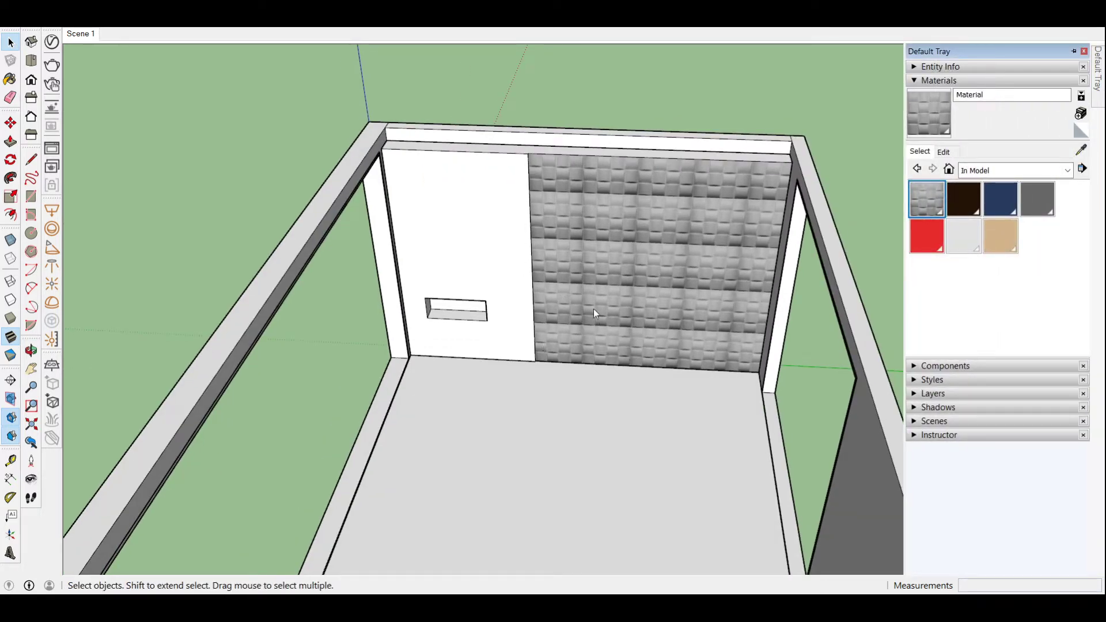
- Paint the left part of the back wall with light beech wood and edit its texture
click(927, 199)
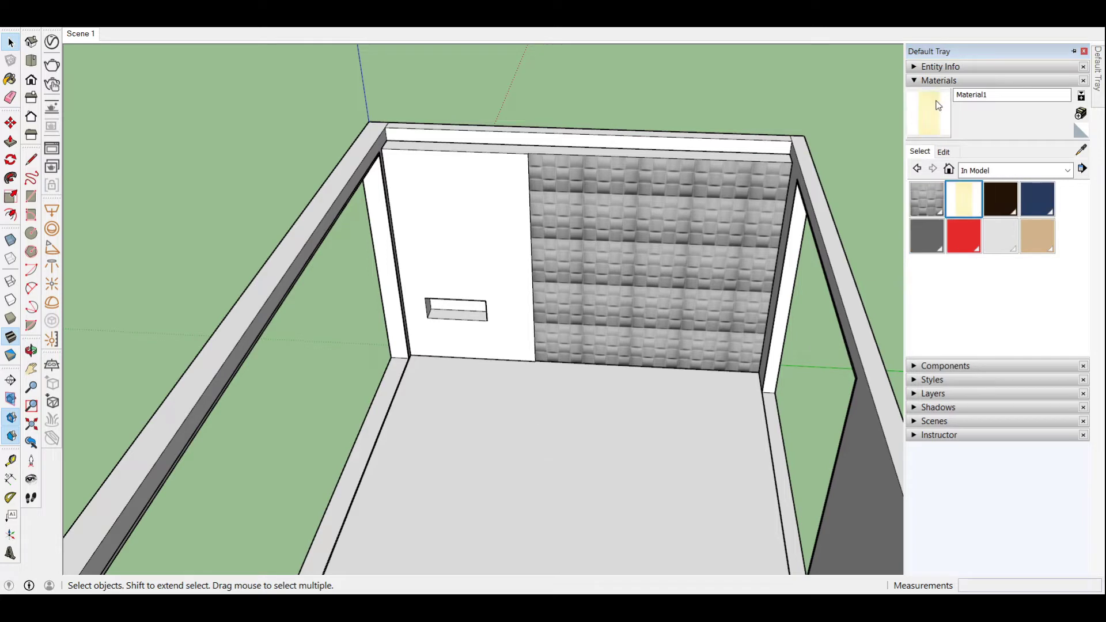
click(466, 228)
scroll(491, 216, up, 5)
scroll(553, 193, down, 3)
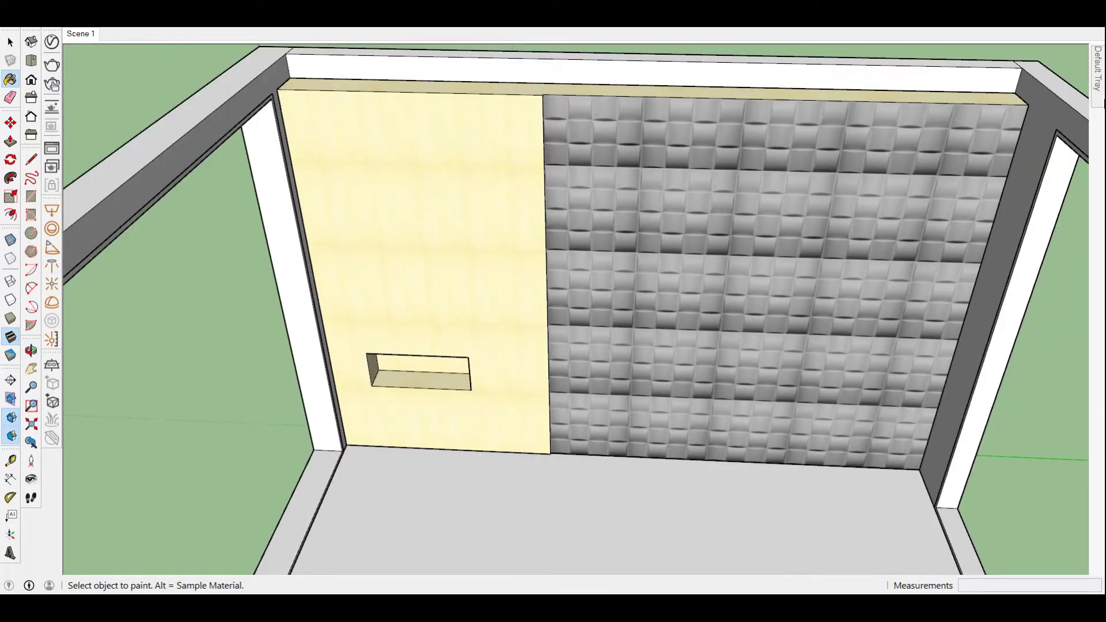
click(944, 151)
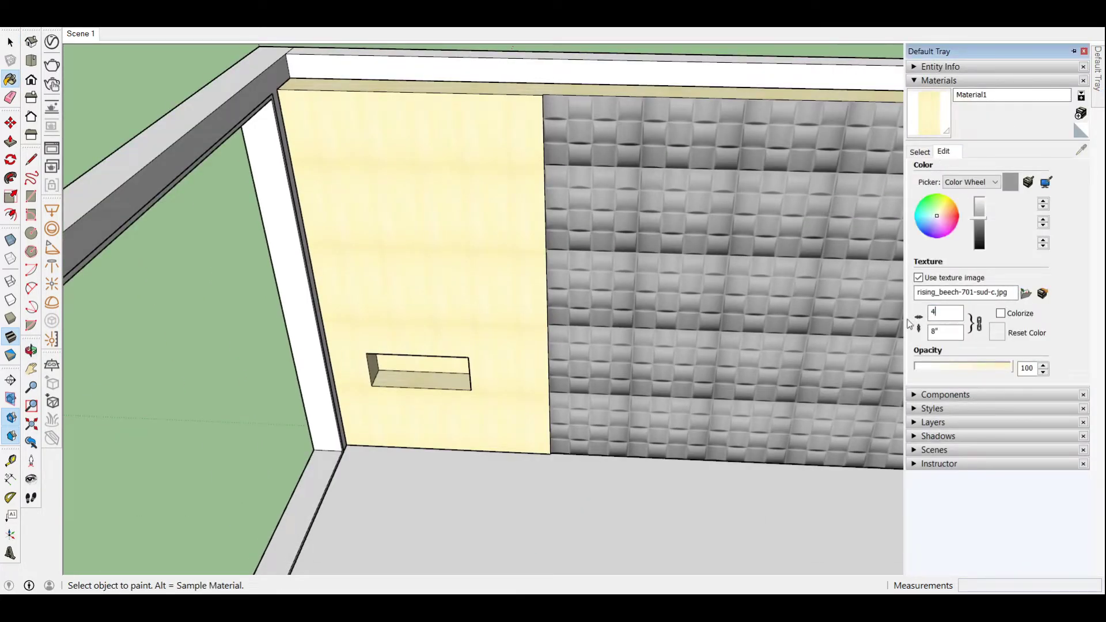
- Orbit out to view the whole room with its new wall finishes
key(space)
scroll(502, 257, down, 3)
scroll(430, 225, up, 3)
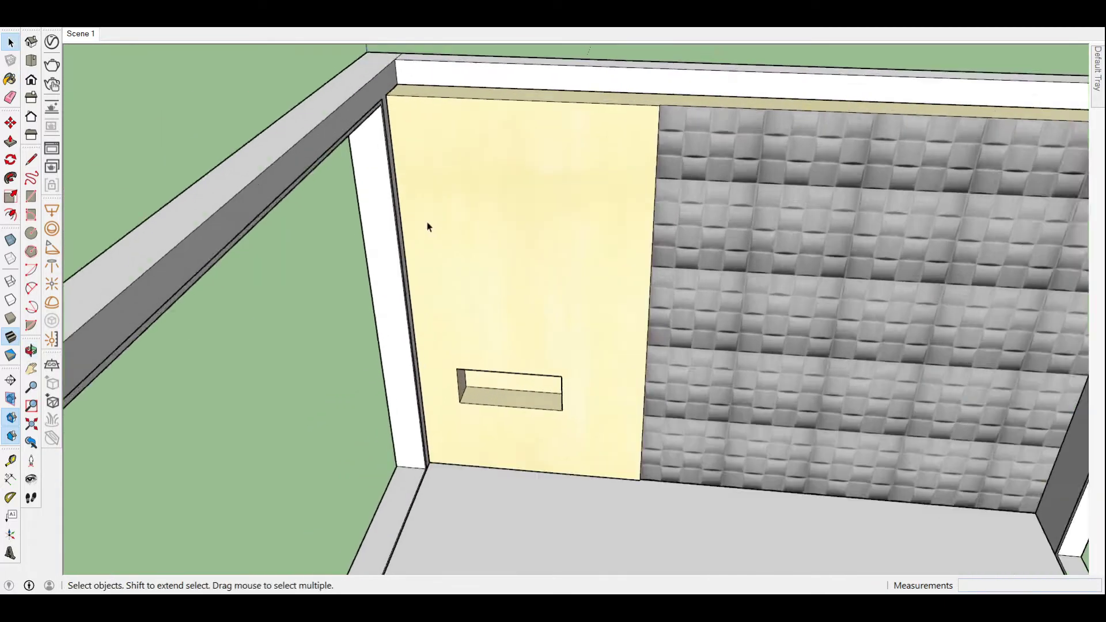
scroll(444, 224, up, 2)
scroll(438, 221, down, 5)
middle_drag(417, 215, 514, 330)
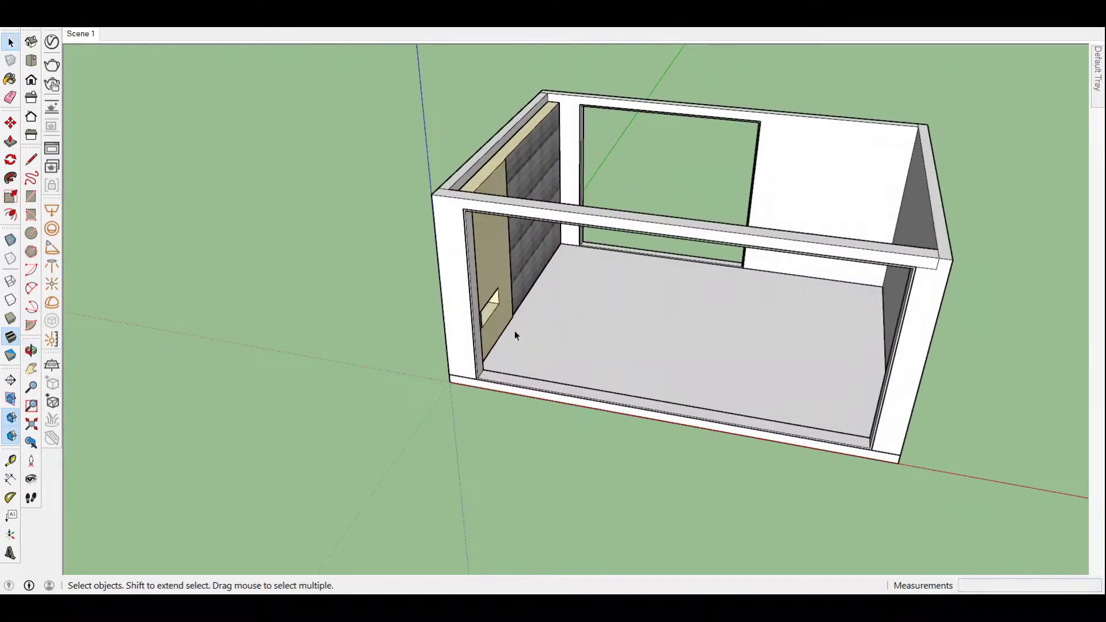
scroll(502, 402, up, 2)
scroll(501, 405, up, 2)
key(r)
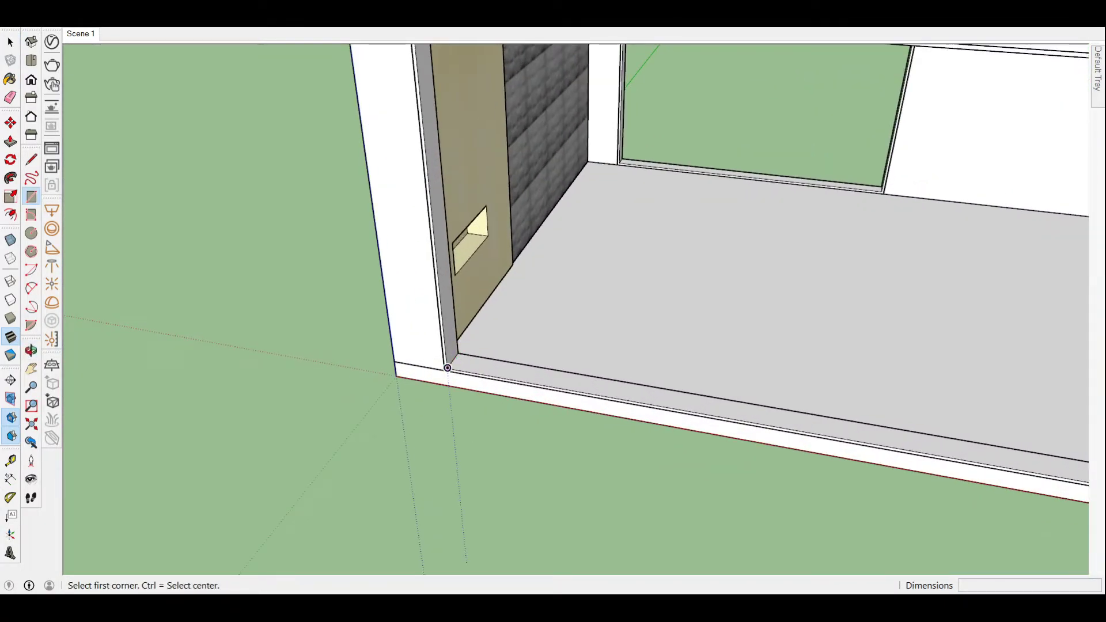
- Draw a rectangle filling the long opening in the front wall
click(470, 373)
scroll(468, 375, up, 1)
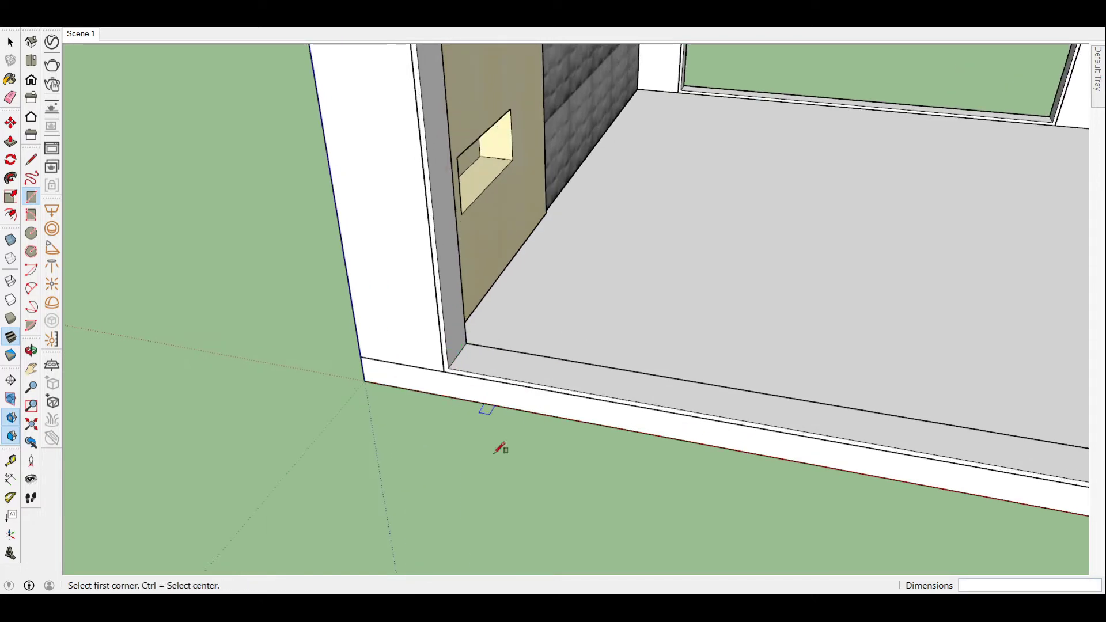
click(448, 367)
scroll(432, 444, down, 3)
middle_drag(433, 444, 487, 344)
scroll(531, 128, up, 3)
click(531, 129)
scroll(579, 189, up, 2)
- Push/Pull the window rectangle 1 inch into the opening
key(p)
click(420, 313)
text(1)
key(Return)
middle_drag(435, 296, 296, 375)
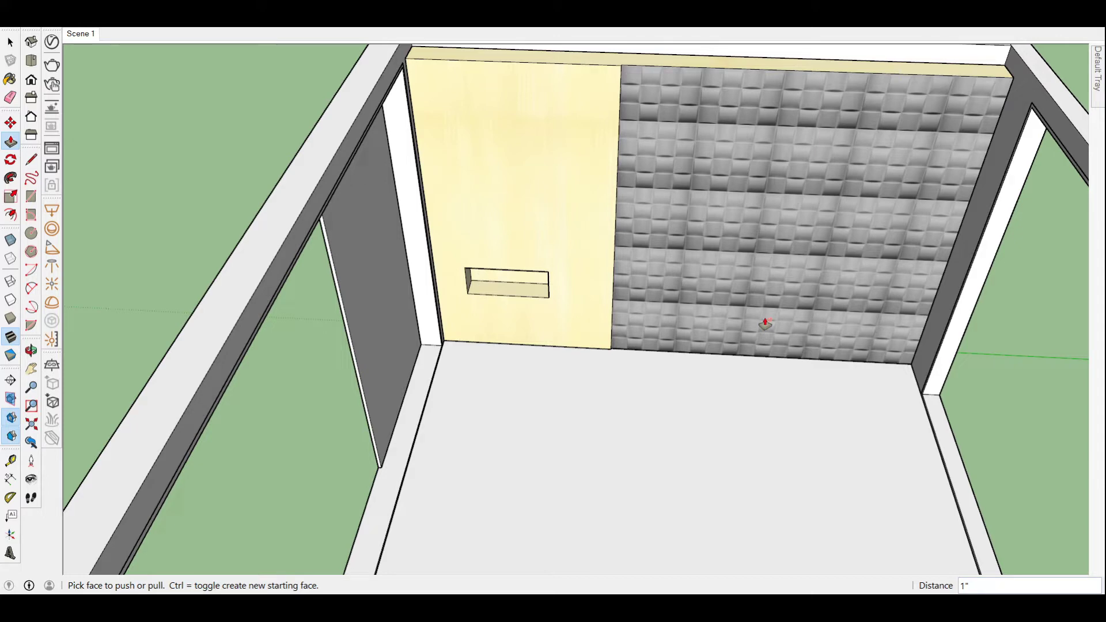
- Pull the panel's side face and move the window panel 2 inches
scroll(373, 327, up, 2)
click(373, 317)
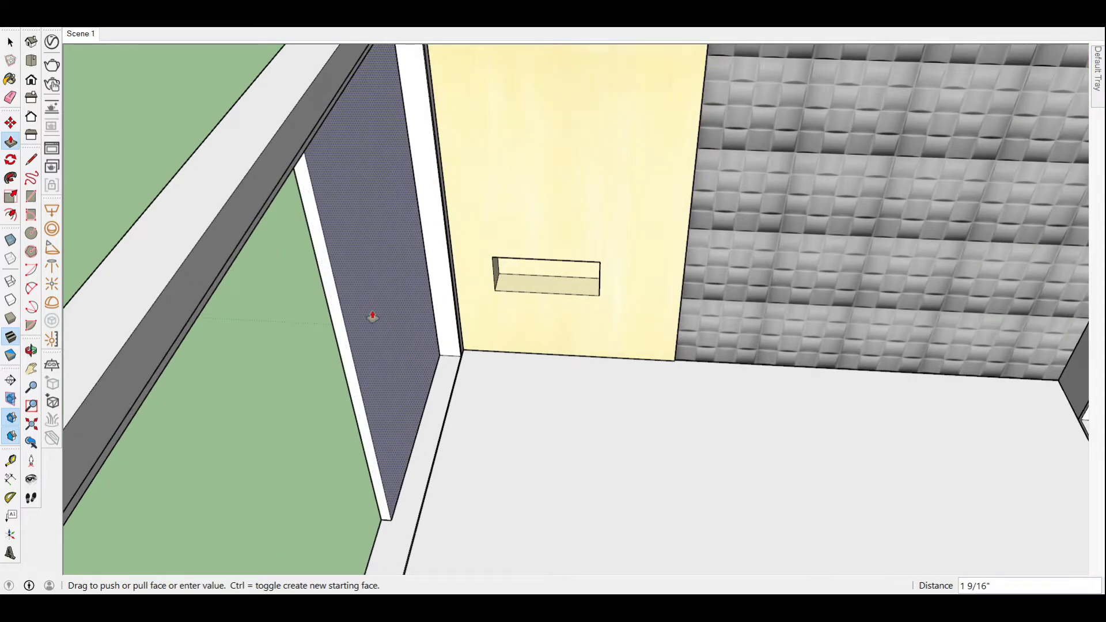
key(space)
click(370, 292)
key(m)
scroll(553, 427, up, 2)
text(2)
key(Return)
scroll(585, 398, down, 3)
mouse_move(585, 398)
middle_down()
mouse_move(787, 397)
mouse_move(567, 339)
middle_up()
scroll(567, 339, up, 3)
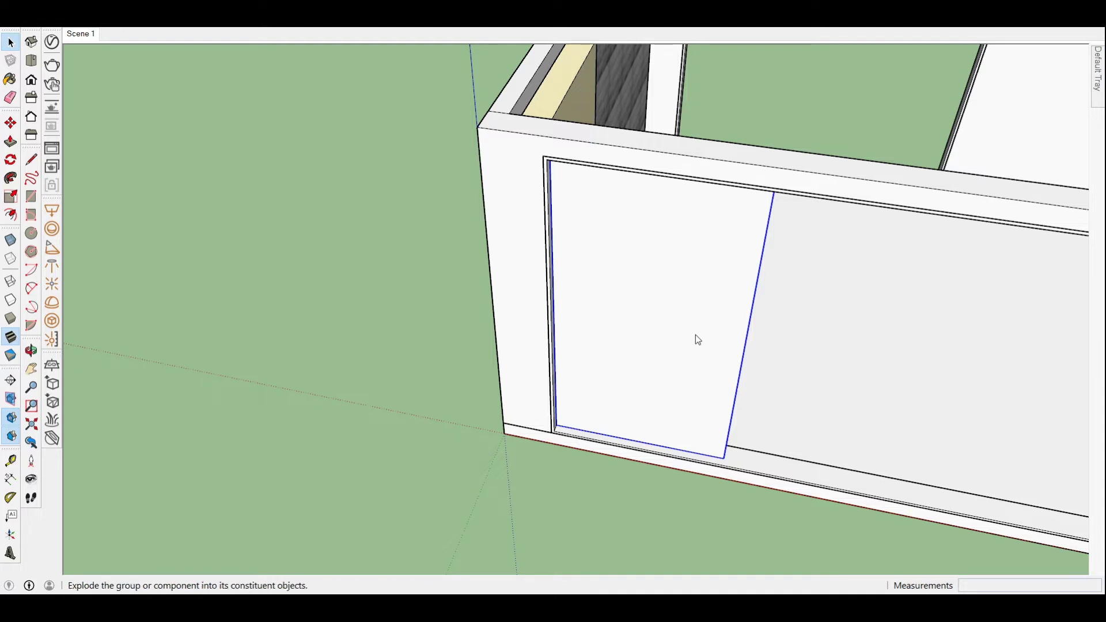
- Inside the window panel, delete the inner face and draw a new rectangular panel face
double_click(672, 285)
scroll(640, 314, up, 2)
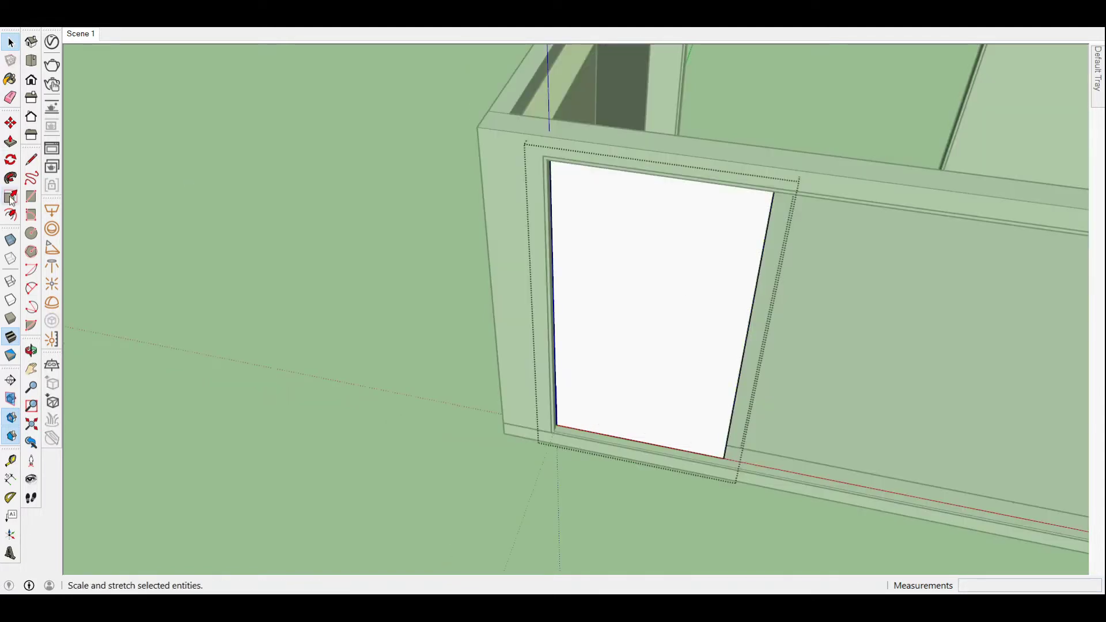
key(f)
key(space)
key(Delete)
scroll(579, 276, down, 3)
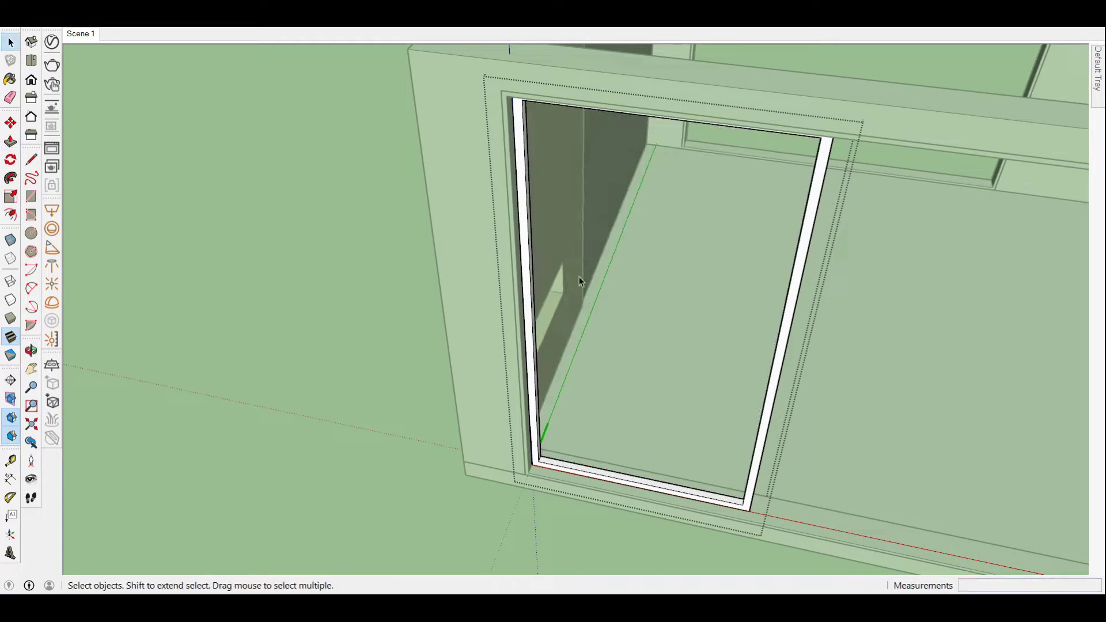
scroll(600, 413, up, 4)
key(r)
click(726, 395)
click(871, 430)
key(space)
click(820, 291)
- Move the white panel into the doorway opening
key(m)
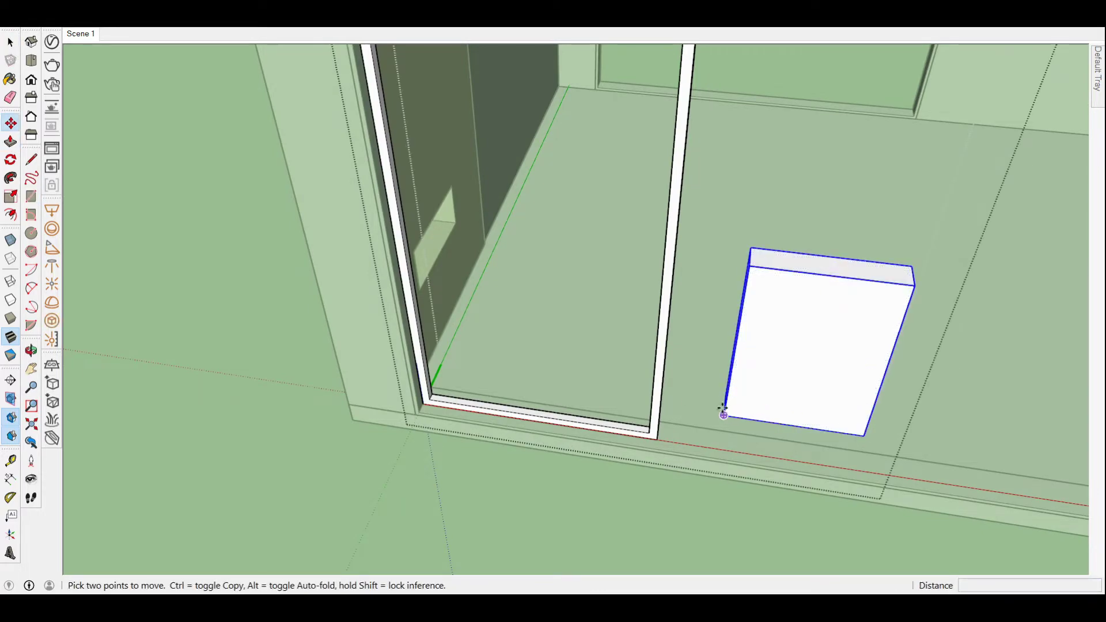
click(723, 411)
scroll(407, 396, up, 3)
scroll(511, 420, up, 3)
click(462, 455)
scroll(660, 289, down, 5)
key(space)
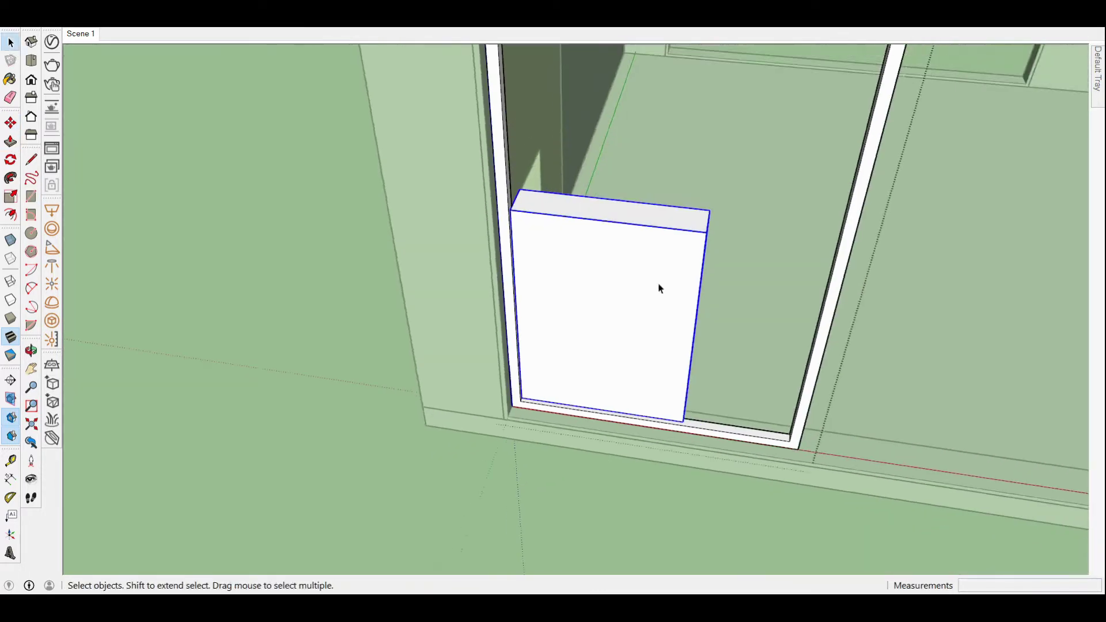
- Push/Pull the panel face so it fills the doorway
middle_drag(660, 288, 479, 268)
scroll(461, 242, up, 3)
key(t)
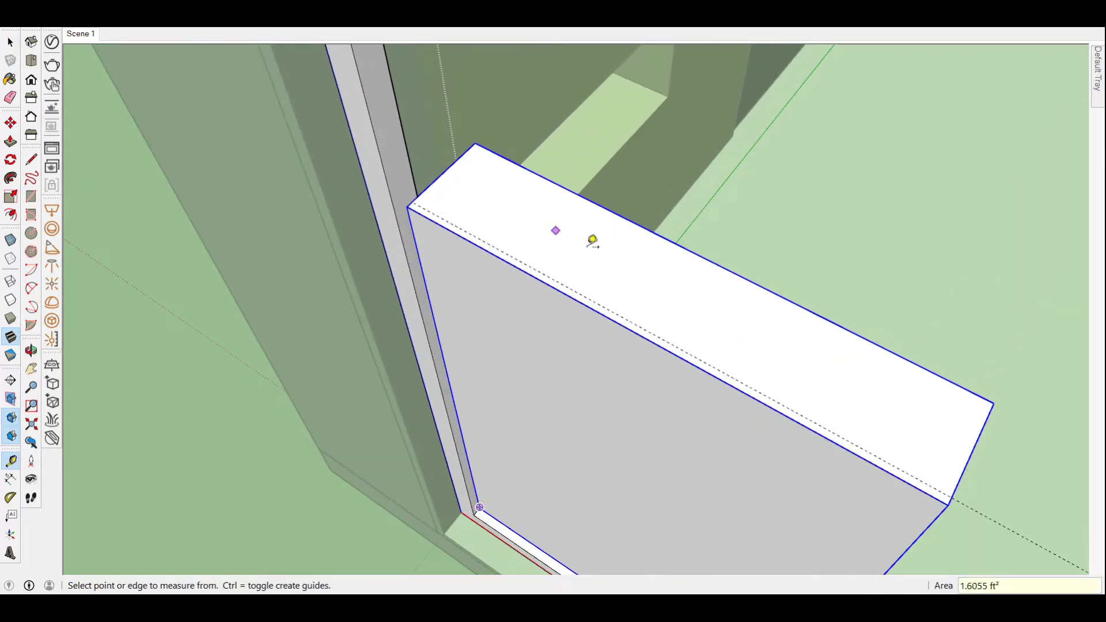
middle_drag(498, 201, 244, 267)
key(p)
scroll(229, 249, up, 2)
mouse_move(92, 128)
middle_down()
mouse_move(360, 324)
mouse_move(339, 272)
middle_up()
key(space)
key(p)
click(348, 249)
mouse_move(321, 175)
middle_down()
mouse_move(419, 177)
mouse_move(374, 88)
mouse_move(299, 157)
middle_up()
scroll(210, 167, down, 2)
- Select the door panel face, review the room, and return to the Scene 1 view
mouse_move(209, 168)
middle_down()
mouse_move(485, 297)
mouse_move(528, 259)
middle_up()
key(space)
click(426, 306)
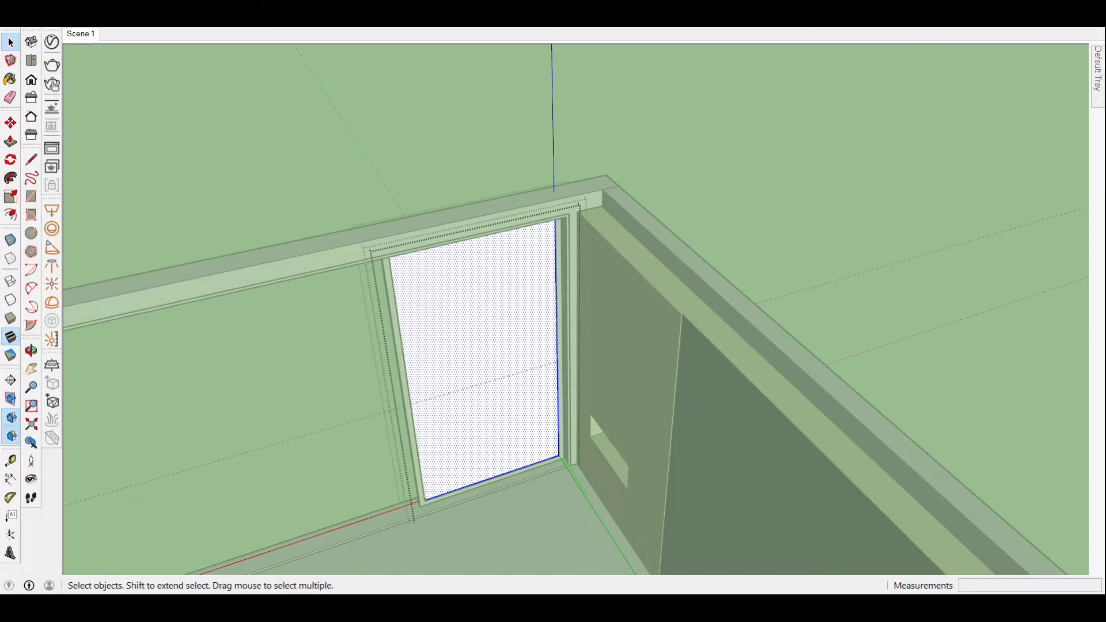
scroll(589, 414, down, 3)
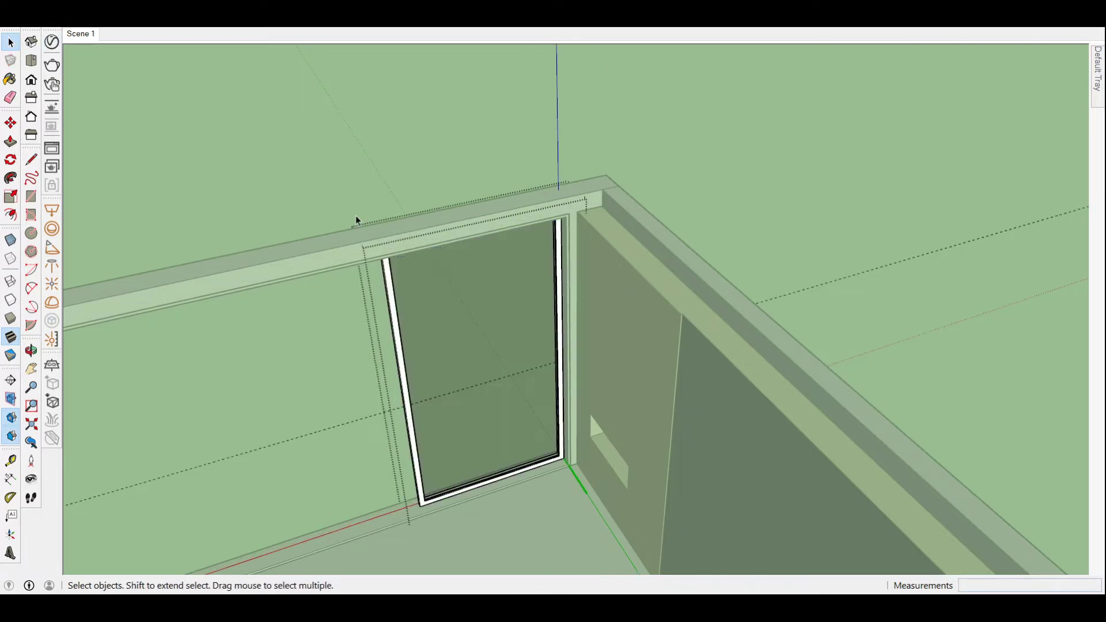
middle_drag(589, 414, 482, 292)
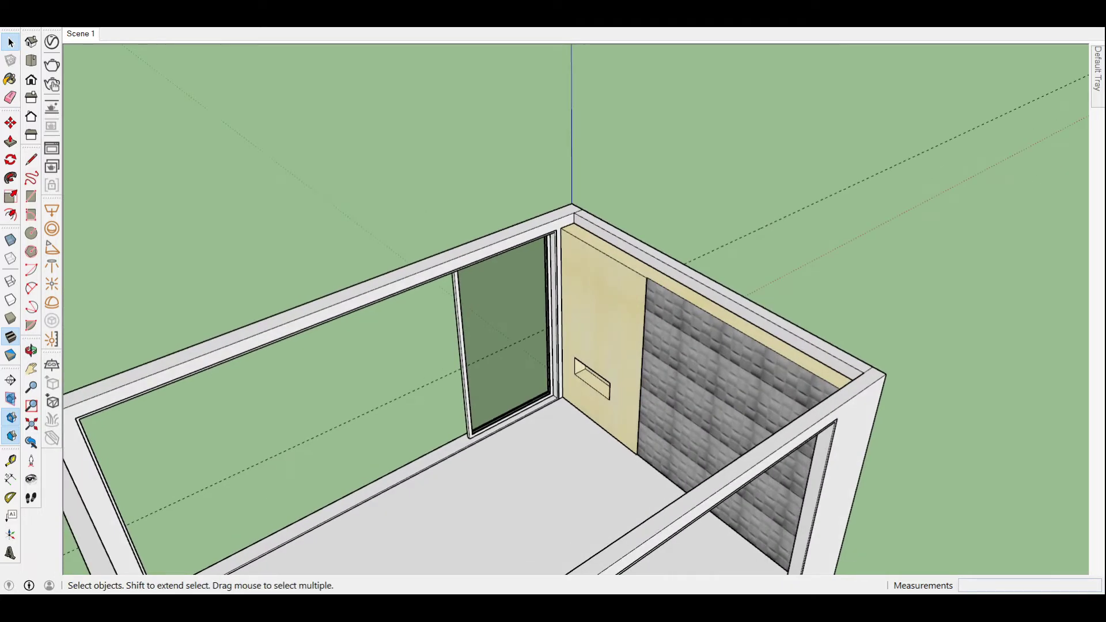
middle_drag(483, 407, 455, 381)
click(84, 35)
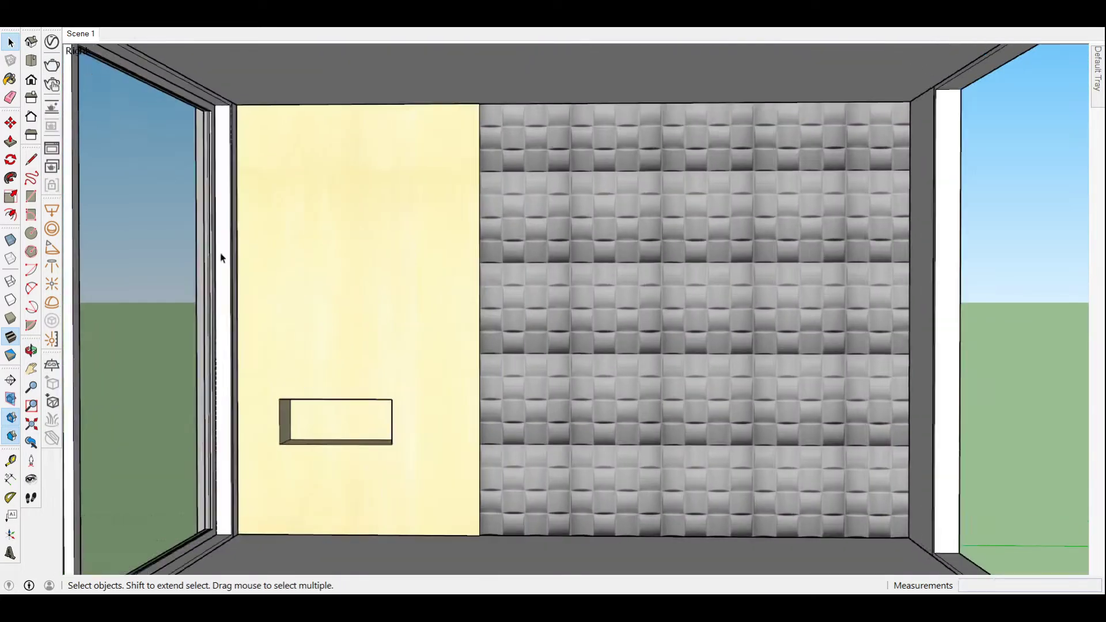
- Place a Tape Measure guide along the bottom of the door frame
middle_drag(222, 258, 503, 320)
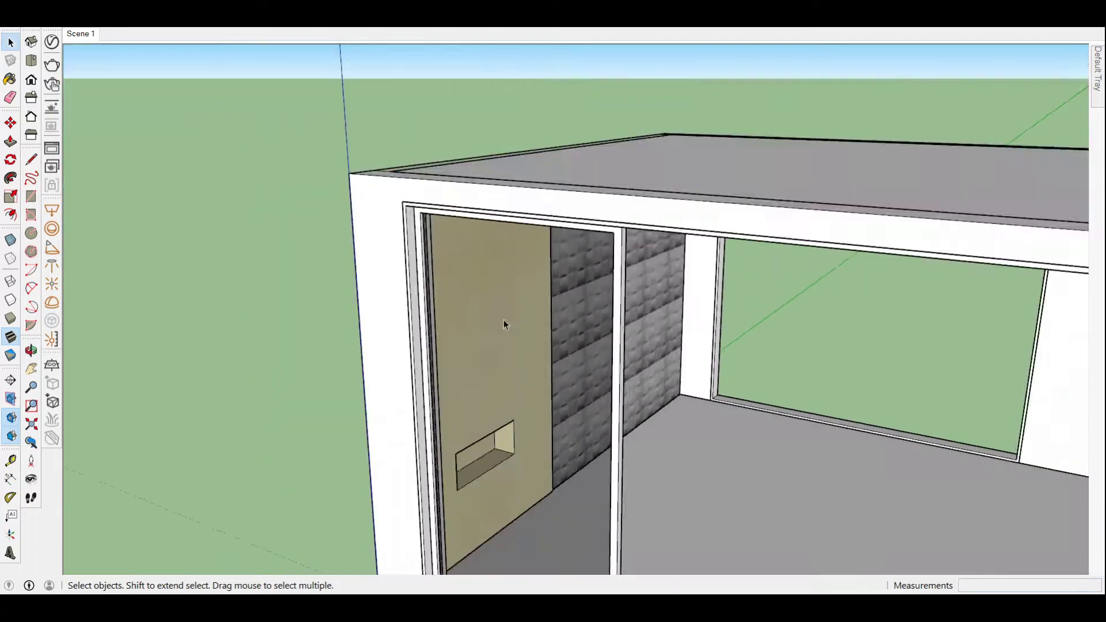
scroll(506, 555, up, 5)
scroll(429, 340, down, 5)
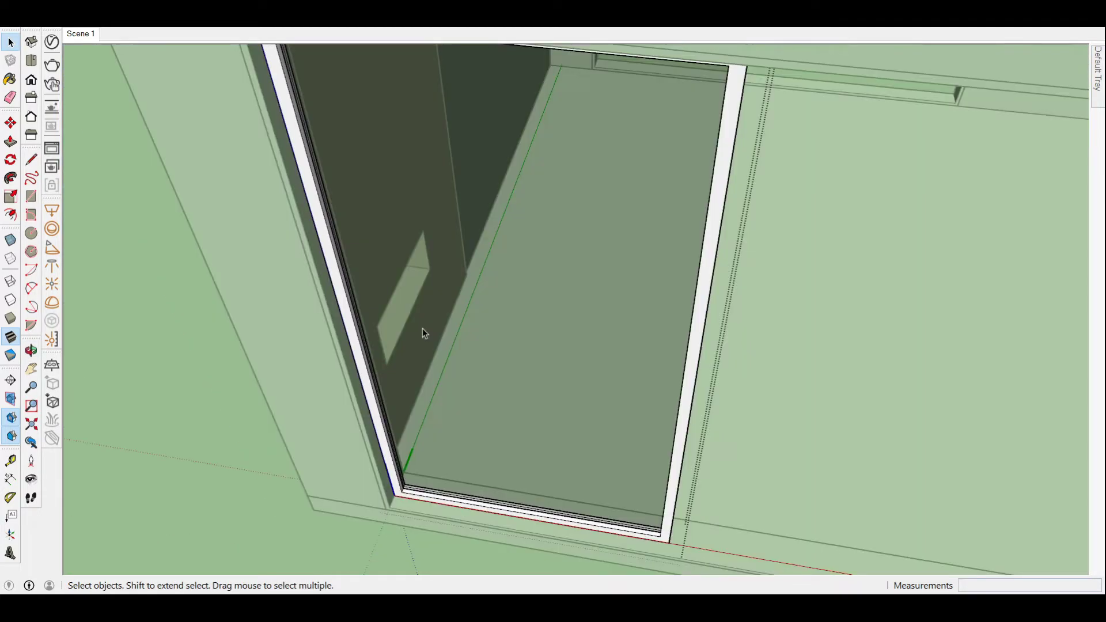
scroll(229, 415, up, 5)
key(t)
click(225, 415)
scroll(220, 354, down, 5)
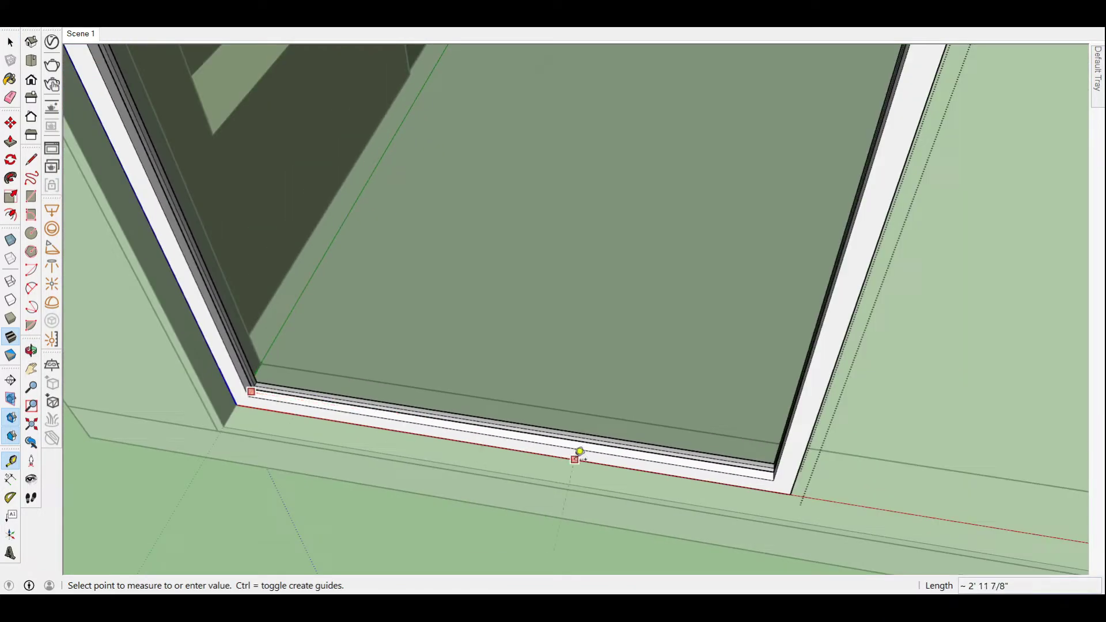
scroll(575, 452, up, 5)
click(455, 409)
scroll(458, 405, up, 3)
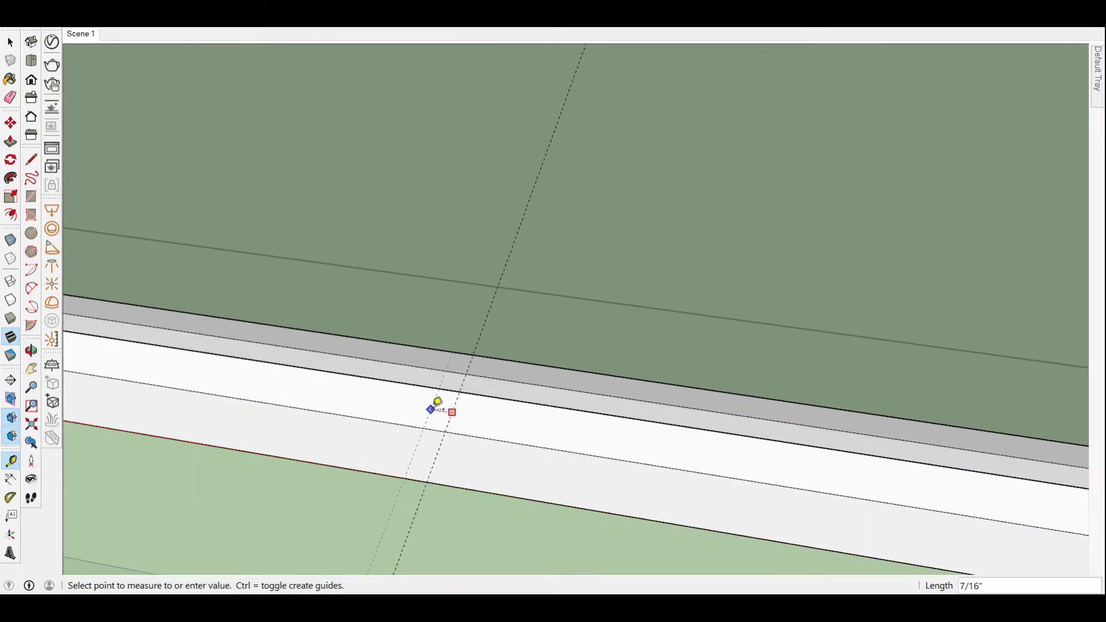
- Draw a rectangle on the frame strip and extrude it into a 9' divider bar
click(404, 424)
mouse_move(404, 424)
middle_down()
mouse_move(353, 425)
mouse_move(527, 309)
middle_up()
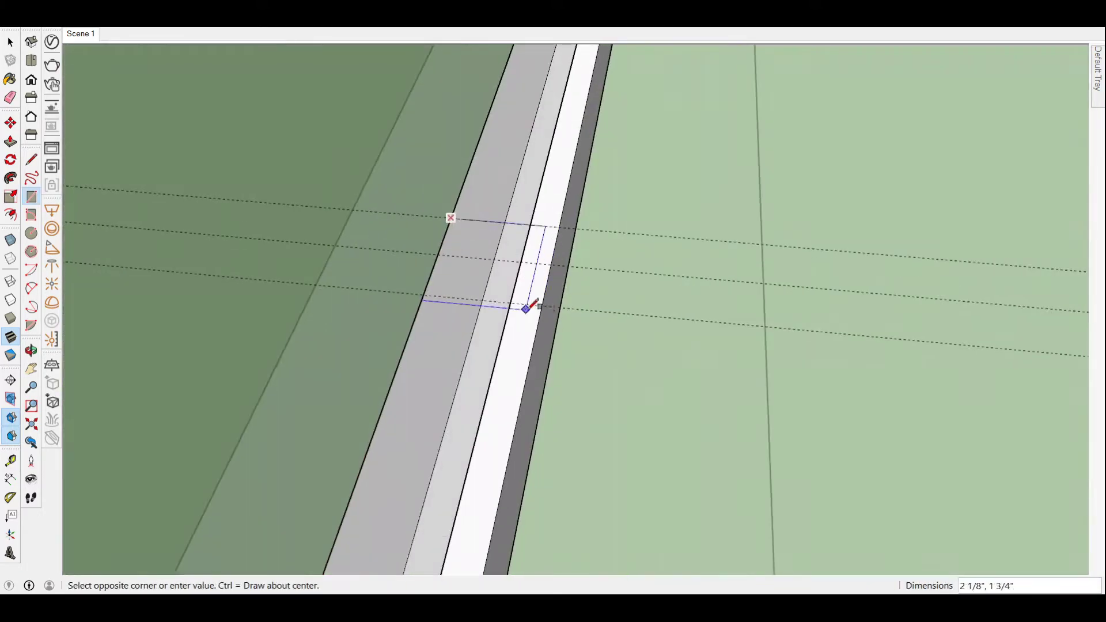
key(p)
click(501, 259)
mouse_move(501, 254)
middle_down()
mouse_move(506, 531)
mouse_move(538, 509)
mouse_move(539, 461)
middle_up()
scroll(238, 409, down, 5)
- Orbit around the door frame to inspect the new mullion
middle_drag(313, 430, 691, 210)
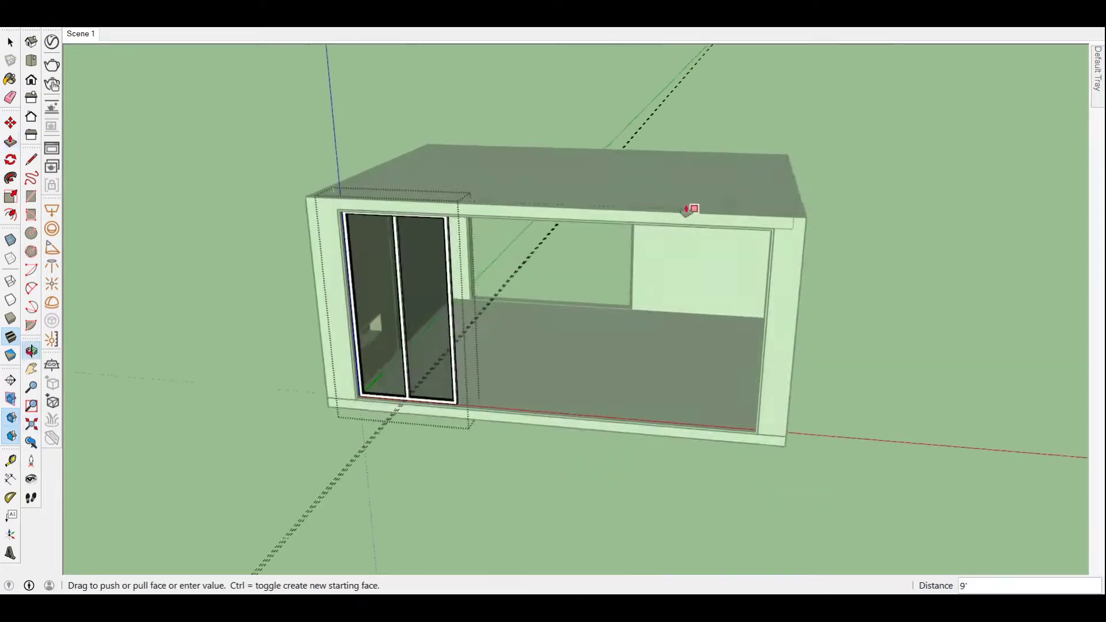
scroll(421, 136, up, 3)
scroll(438, 167, up, 3)
mouse_move(438, 167)
middle_down()
mouse_move(359, 248)
mouse_move(210, 148)
middle_up()
scroll(358, 202, up, 4)
scroll(358, 203, up, 3)
key(space)
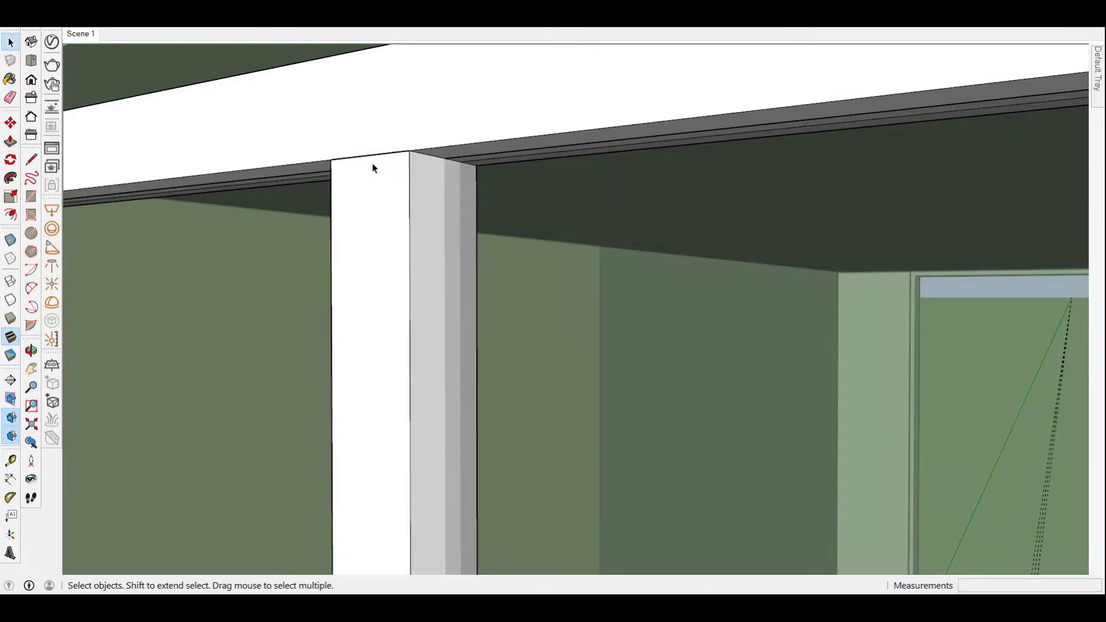
mouse_move(371, 155)
middle_down()
mouse_move(143, 192)
mouse_move(329, 249)
mouse_move(805, 434)
middle_up()
scroll(805, 435, down, 5)
scroll(449, 251, down, 3)
scroll(620, 539, down, 3)
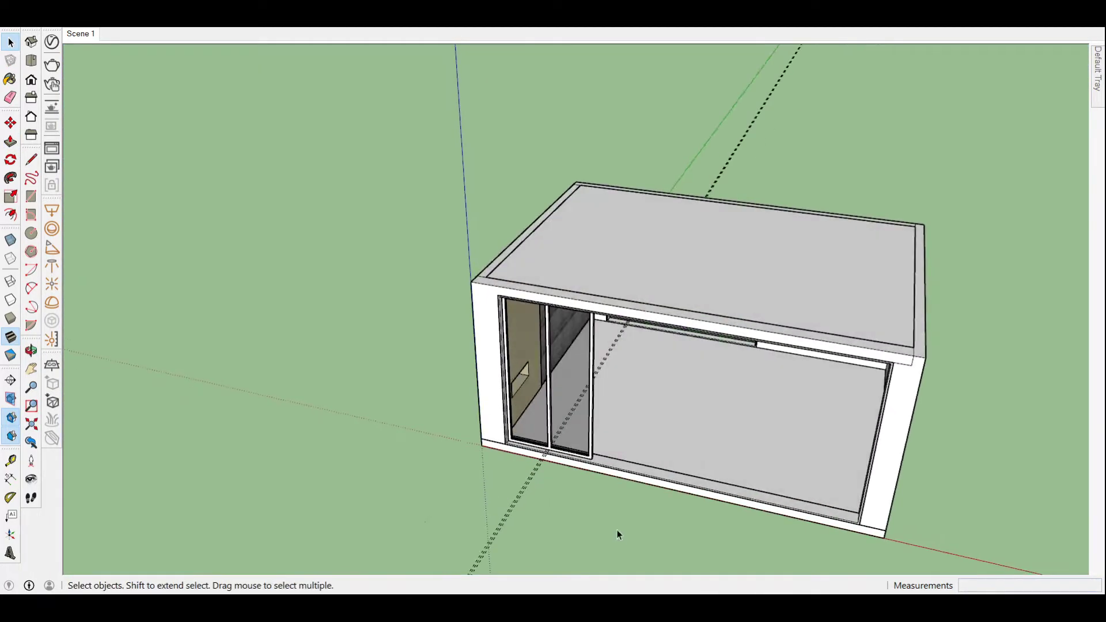
- Copy the door frame along the wall, offset exactly 3/16" from the edge
scroll(588, 501, up, 8)
key(m)
scroll(591, 484, up, 3)
scroll(595, 467, up, 2)
scroll(590, 440, up, 1)
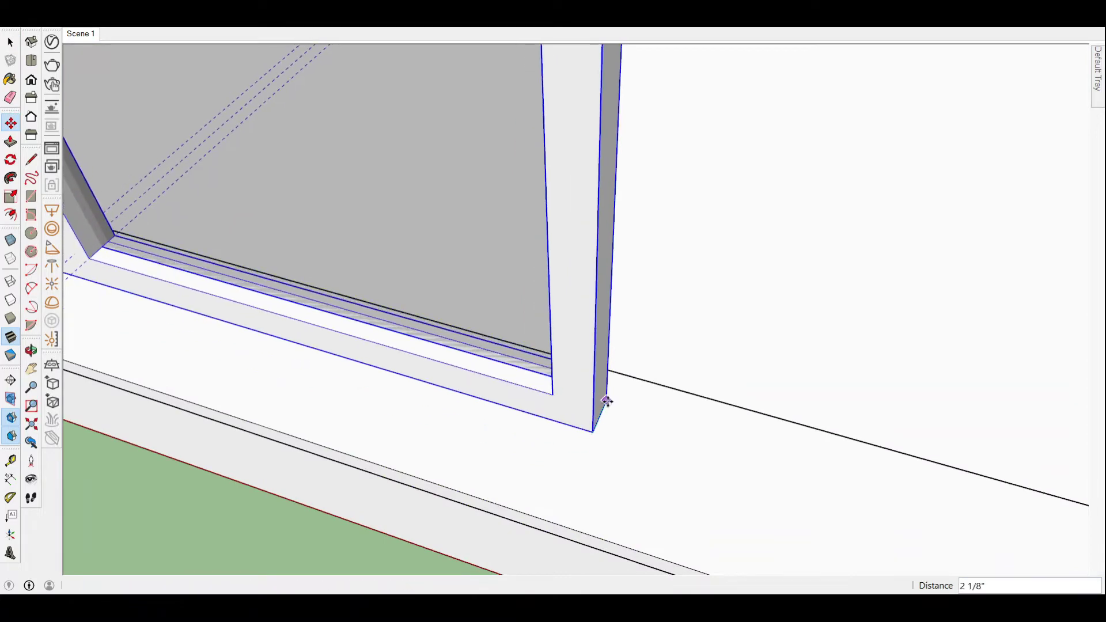
scroll(576, 387, up, 2)
scroll(548, 369, down, 3)
click(548, 369)
key(ctrl)
mouse_move(548, 369)
middle_down()
mouse_move(382, 407)
mouse_move(490, 352)
mouse_move(415, 333)
middle_up()
scroll(489, 352, up, 5)
click(416, 335)
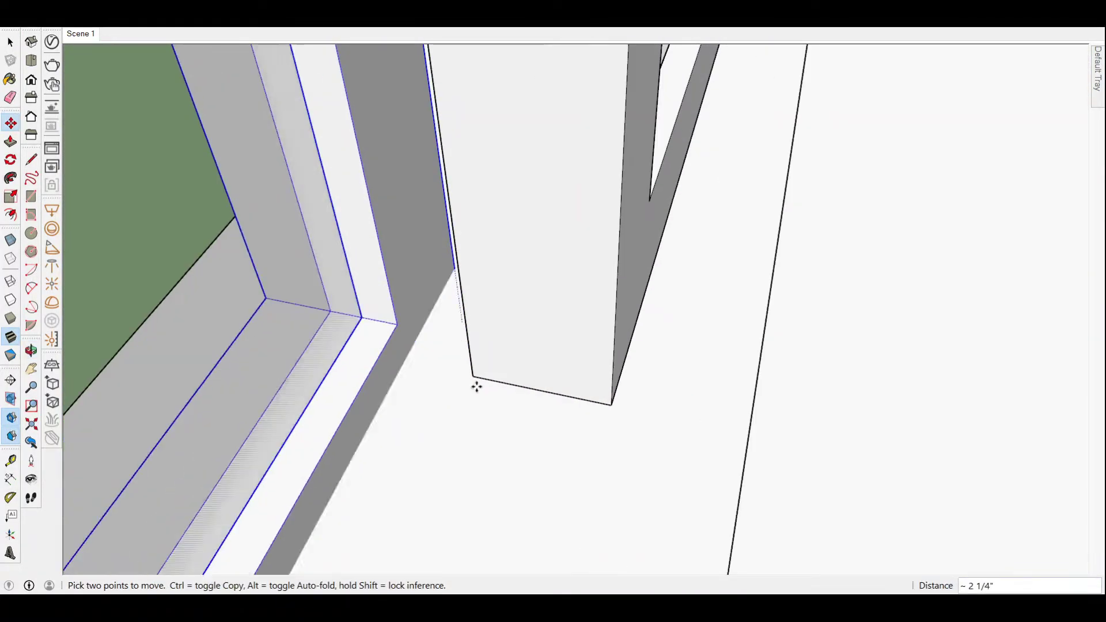
text(3/16)
key(Return)
click(469, 470)
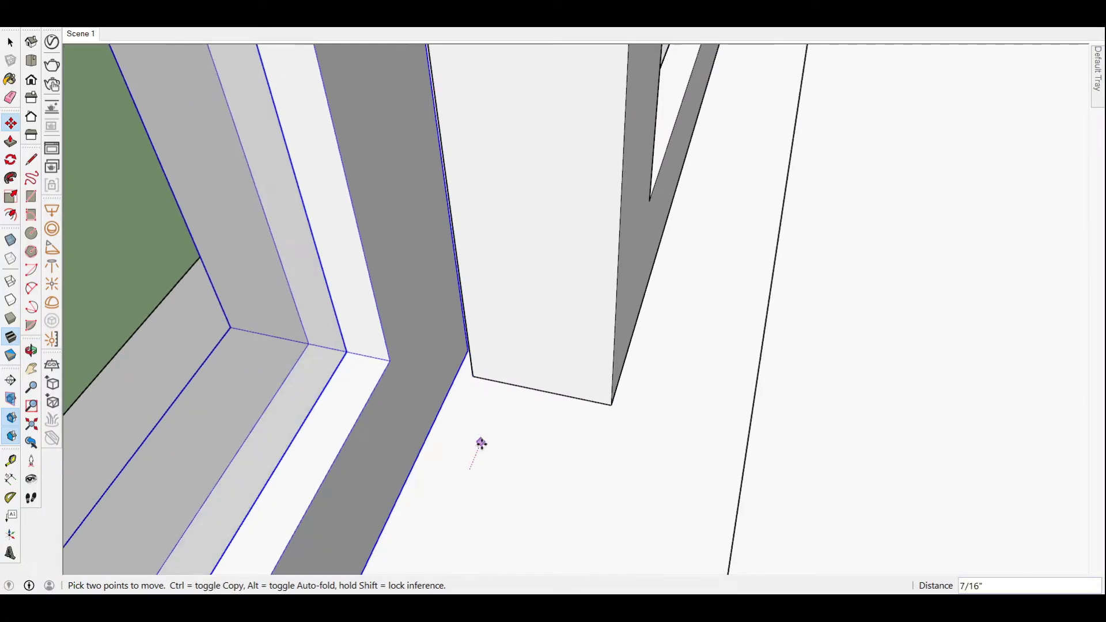
key(Return)
key(space)
scroll(471, 310, down, 5)
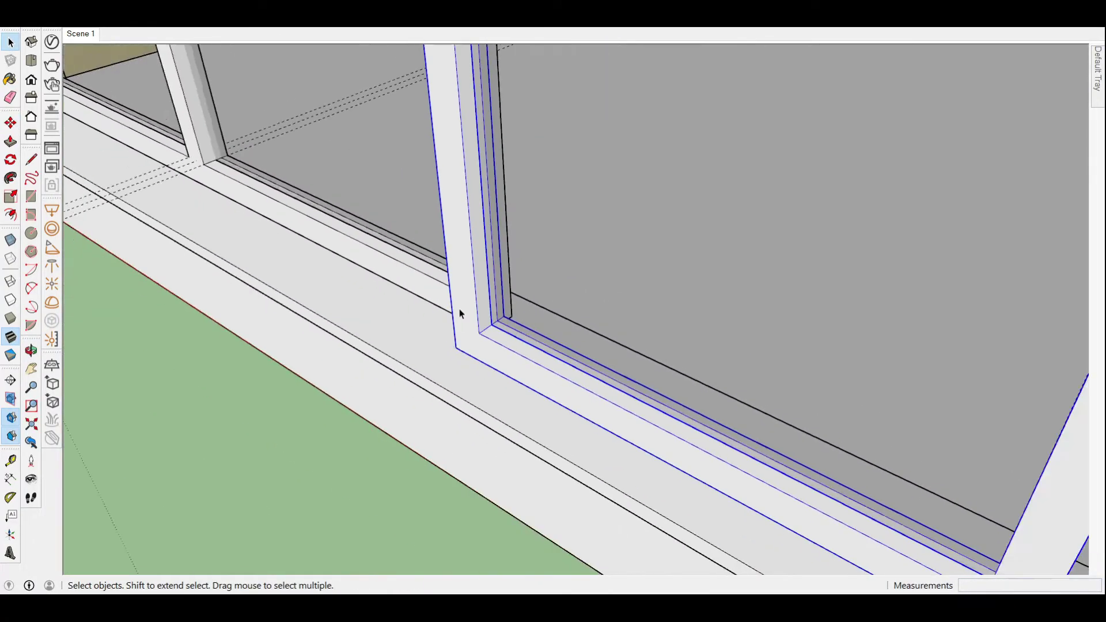
scroll(398, 275, down, 3)
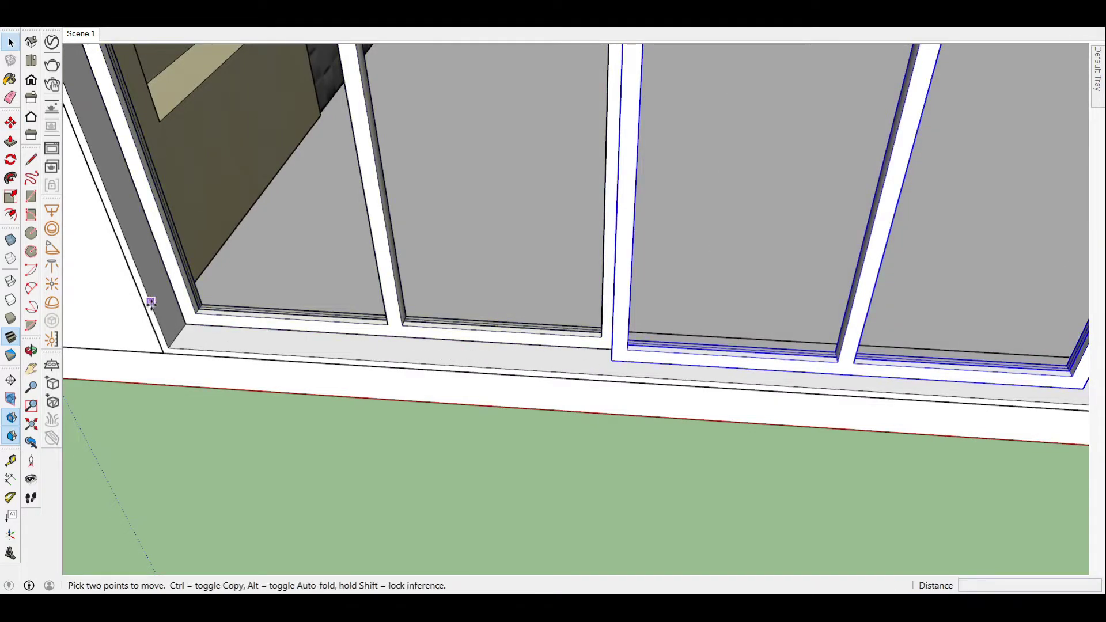
click(645, 381)
scroll(301, 292, down, 5)
- Copy the selected glass panels alongside and repeat them 2x along the wall
middle_drag(302, 291, 467, 329)
scroll(637, 296, up, 5)
mouse_move(637, 296)
middle_down()
mouse_move(616, 333)
mouse_move(413, 379)
middle_up()
scroll(414, 379, up, 2)
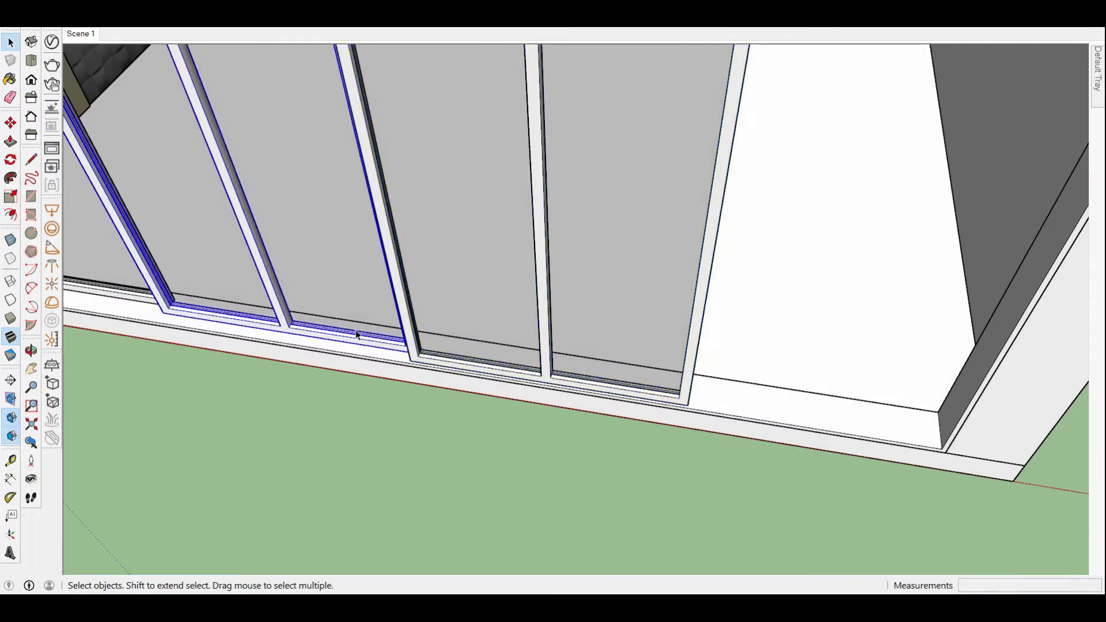
key(m)
scroll(358, 334, down, 3)
scroll(95, 336, up, 3)
key(ctrl)
click(95, 336)
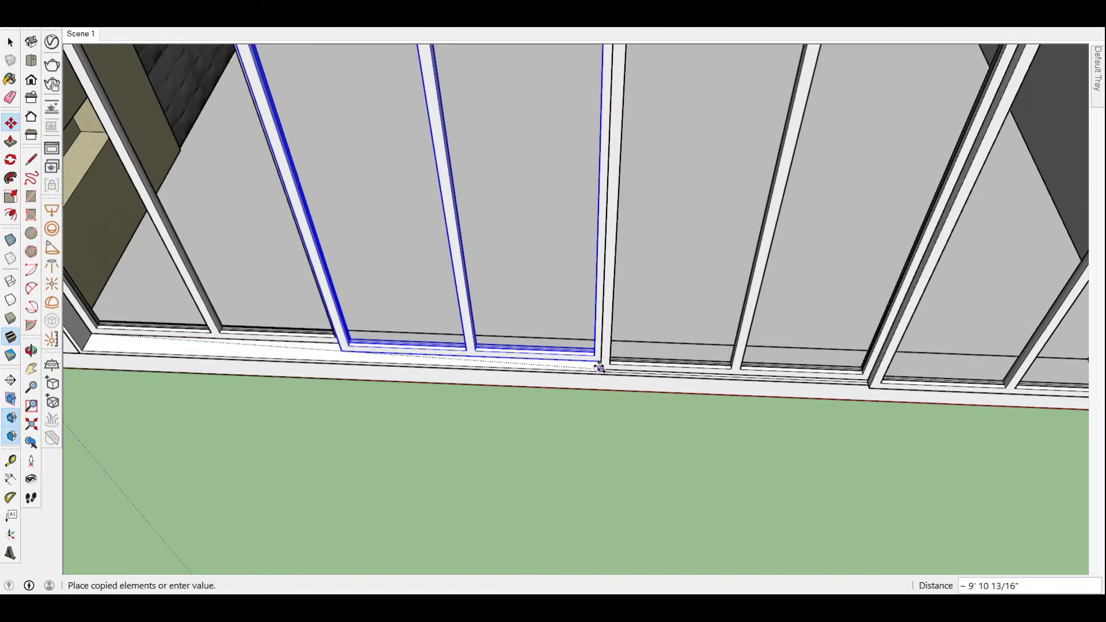
click(599, 367)
scroll(526, 357, down, 2)
scroll(627, 388, down, 3)
scroll(640, 369, up, 4)
text(2)
key(Return)
- Orbit out to view the whole run of sliding panels and clear the selection
scroll(652, 335, up, 3)
scroll(570, 357, up, 2)
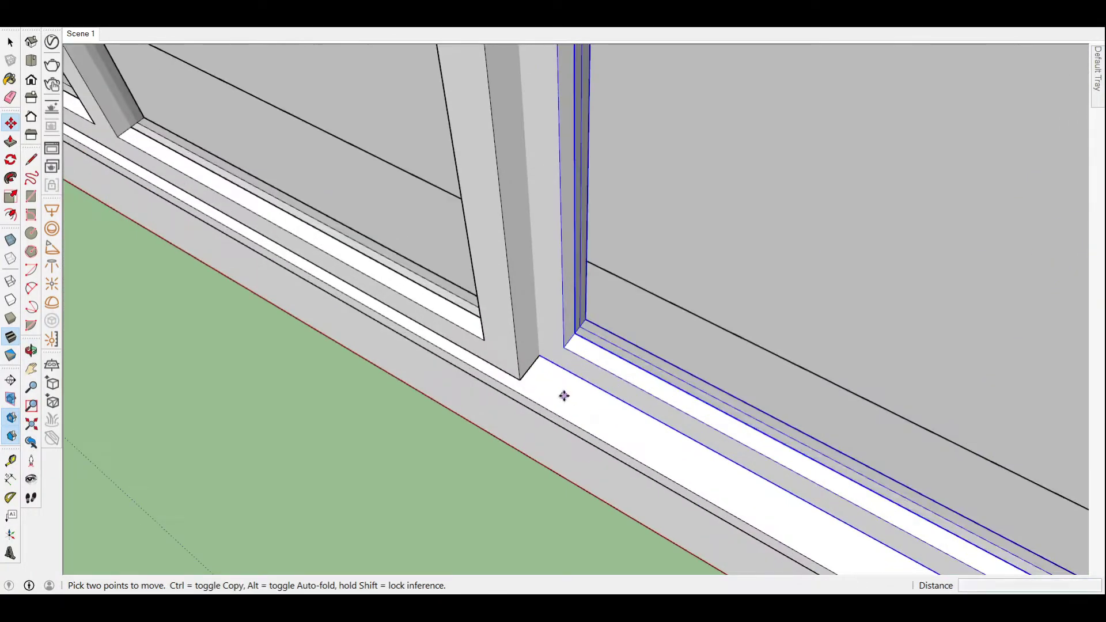
scroll(577, 383, down, 2)
mouse_move(580, 375)
middle_down()
mouse_move(484, 353)
mouse_move(733, 330)
middle_up()
key(space)
scroll(680, 458, down, 2)
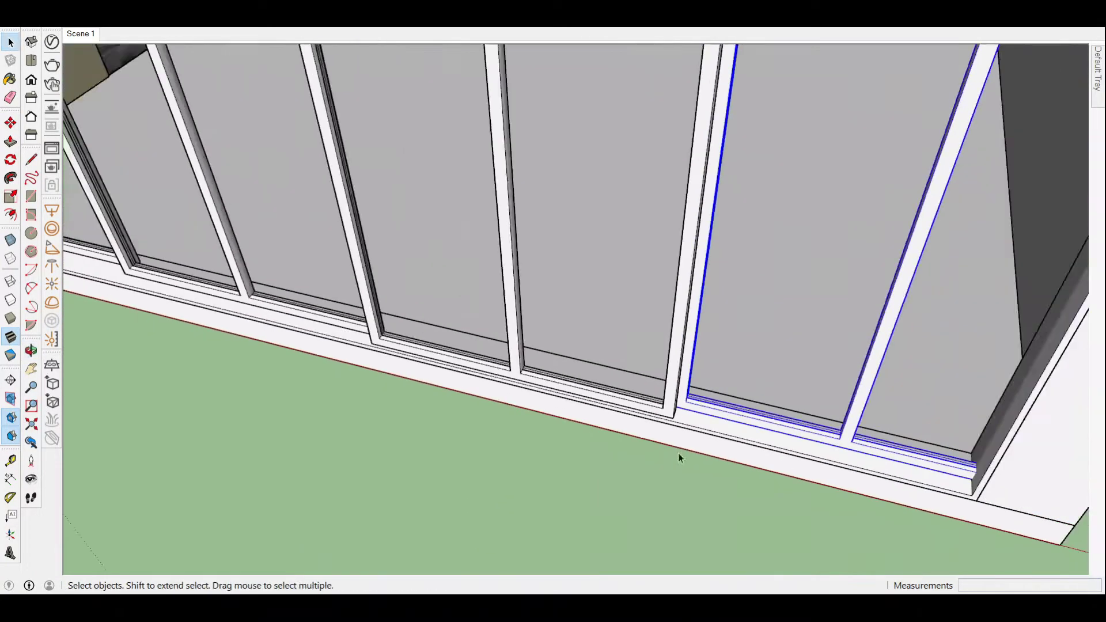
scroll(679, 458, down, 4)
middle_drag(402, 230, 303, 270)
key(space)
scroll(346, 259, down, 4)
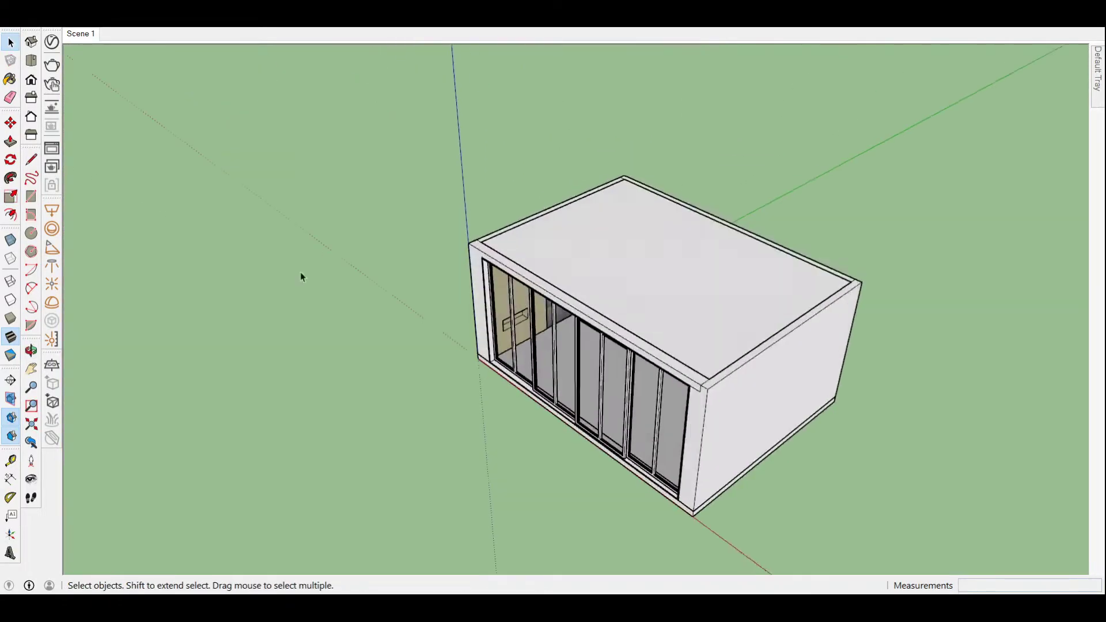
- Orbit around the room to bring the side window wall into view
scroll(561, 371, up, 3)
scroll(561, 372, up, 3)
middle_drag(561, 372, 501, 321)
scroll(576, 304, up, 1)
mouse_move(576, 303)
middle_down()
mouse_move(570, 286)
mouse_move(651, 323)
mouse_move(690, 116)
middle_up()
scroll(569, 286, down, 3)
scroll(839, 221, down, 2)
mouse_move(839, 217)
middle_down()
mouse_move(442, 347)
mouse_move(514, 195)
middle_up()
scroll(514, 195, up, 2)
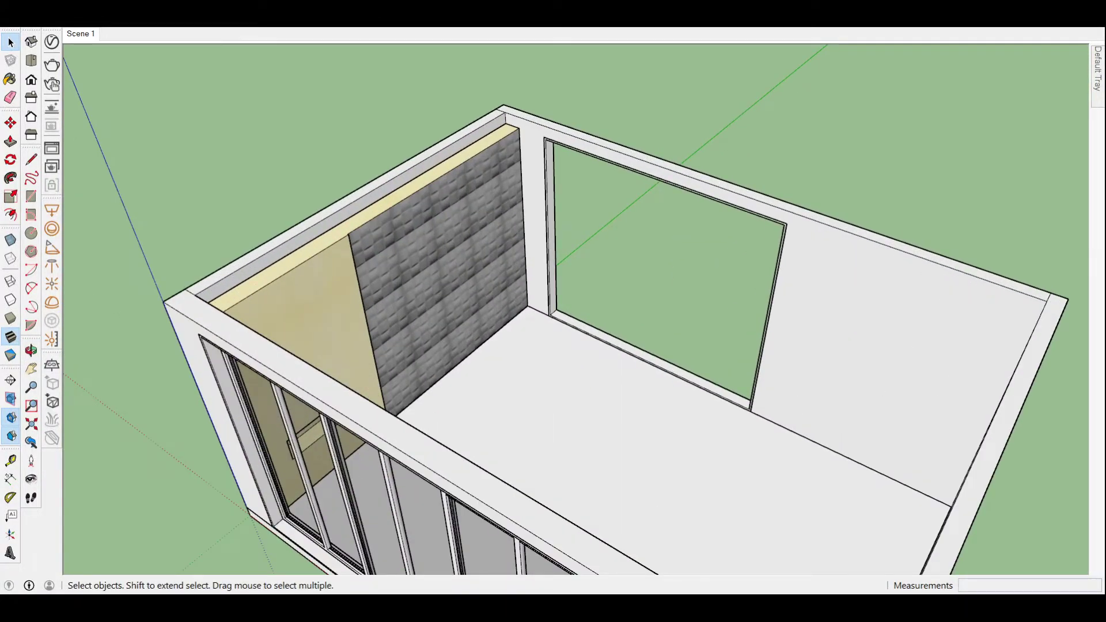
middle_drag(551, 452, 576, 408)
scroll(576, 408, down, 2)
scroll(551, 344, up, 3)
- Draw a rectangle covering the window opening on the side wall
click(527, 340)
scroll(526, 341, down, 1)
click(830, 261)
key(p)
middle_drag(882, 277, 547, 310)
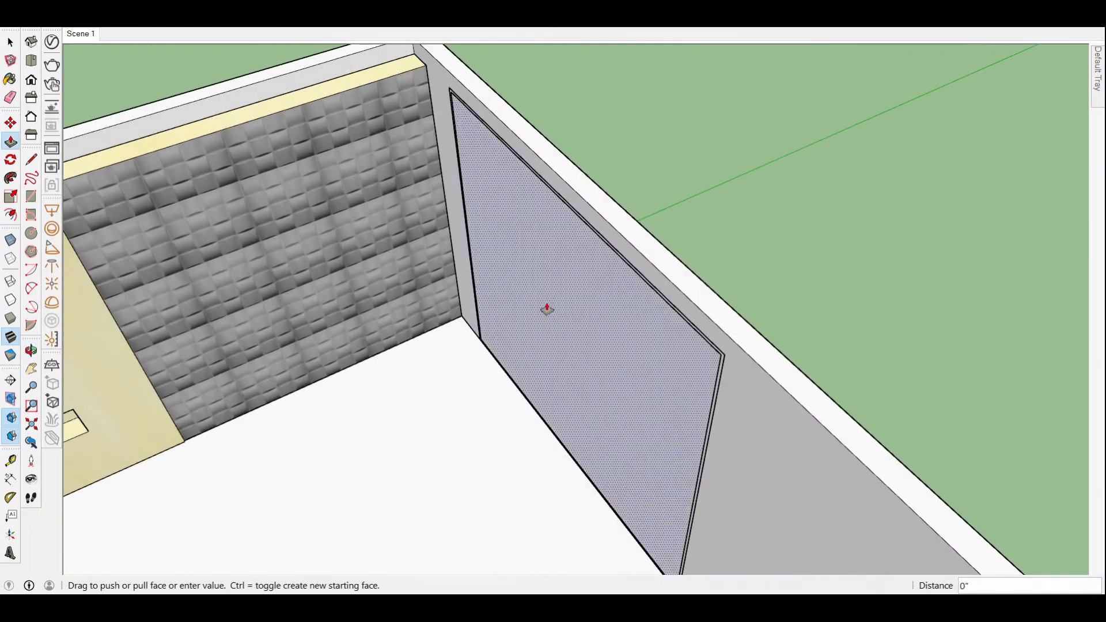
click(547, 310)
key(space)
- Outline an inset frame inside the selected window face
click(586, 245)
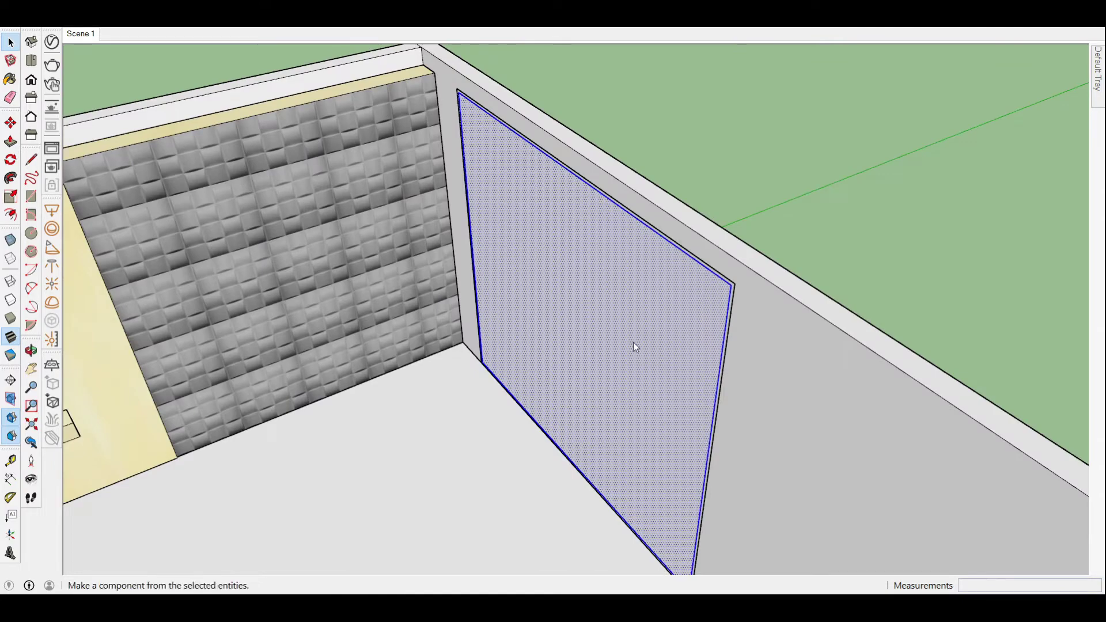
middle_drag(634, 346, 661, 345)
scroll(476, 387, up, 5)
key(m)
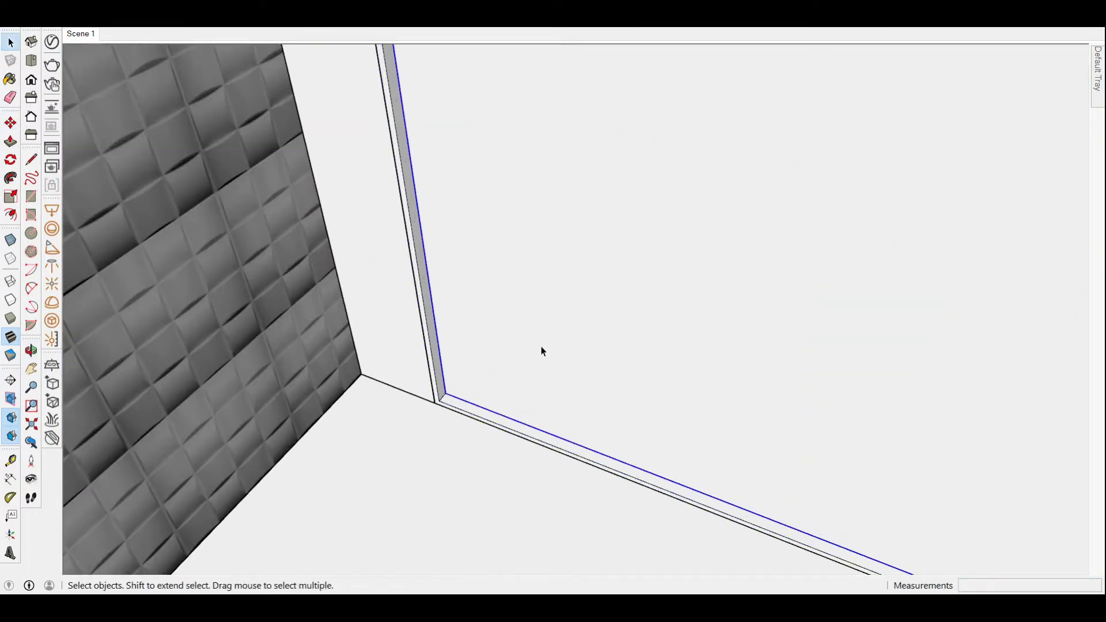
click(11, 214)
click(461, 225)
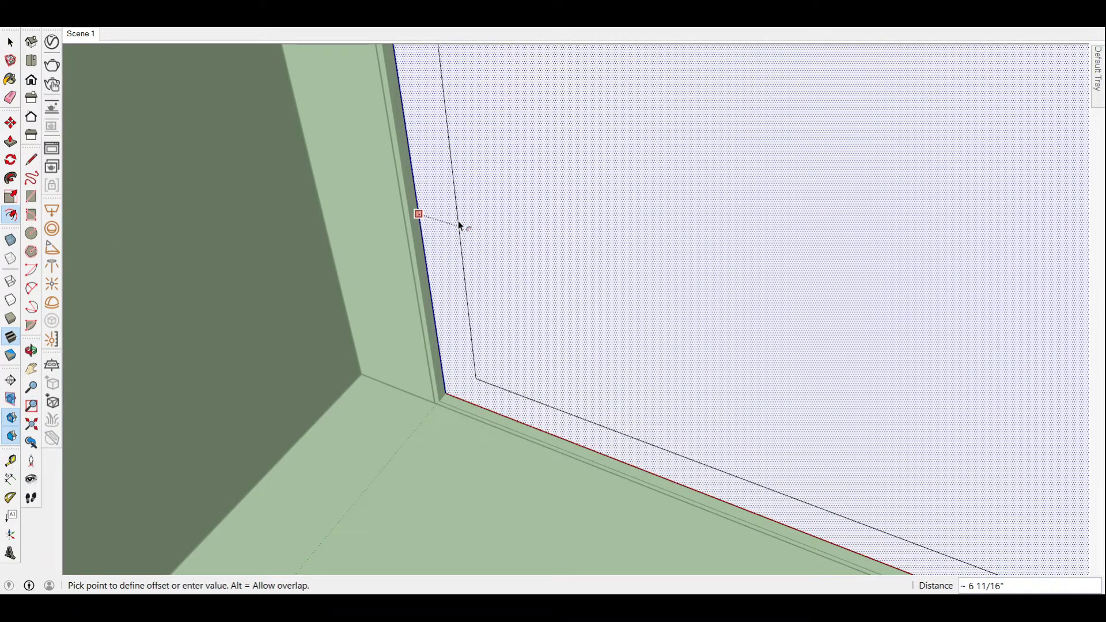
click(553, 365)
key(p)
mouse_move(649, 240)
middle_down()
mouse_move(485, 435)
mouse_move(507, 388)
middle_up()
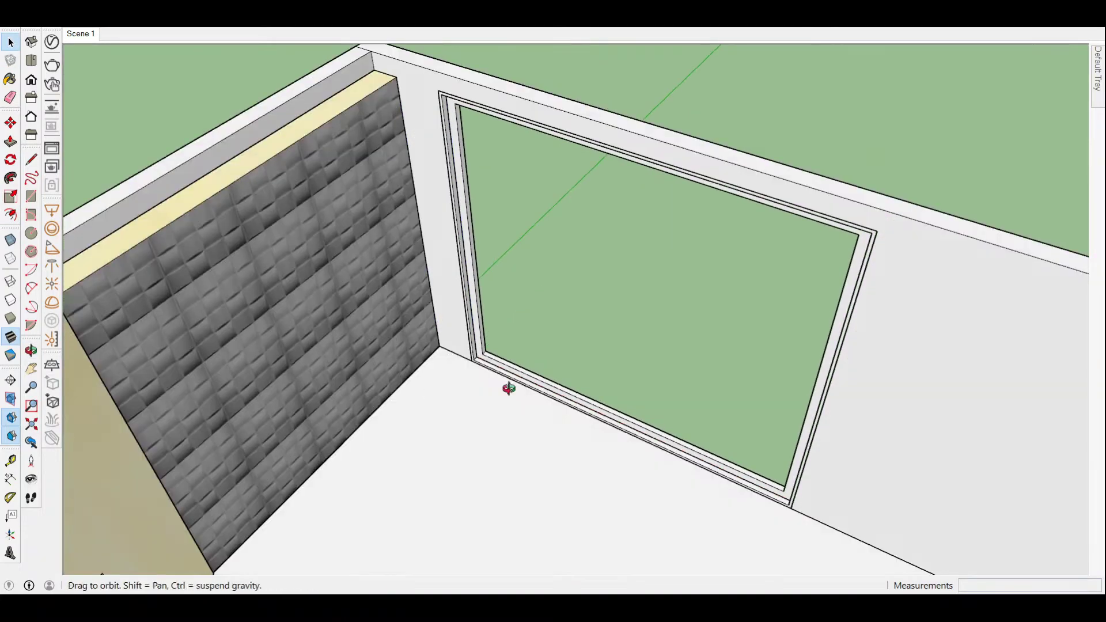
scroll(502, 350, up, 3)
key(space)
- Draw the glass pane rectangle across the window face inside the frame
key(t)
key(r)
click(480, 358)
scroll(593, 363, down, 3)
middle_drag(593, 363, 814, 247)
click(815, 246)
scroll(589, 354, up, 3)
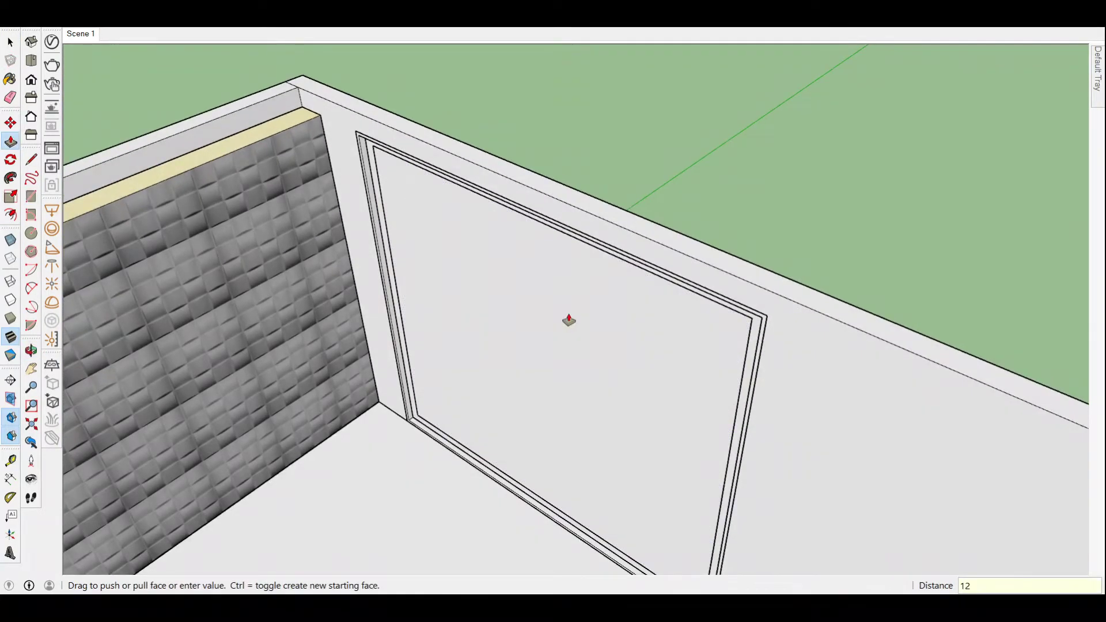
key(space)
- Cancel the stray move of the glass panel and deselect it
click(480, 277)
key(m)
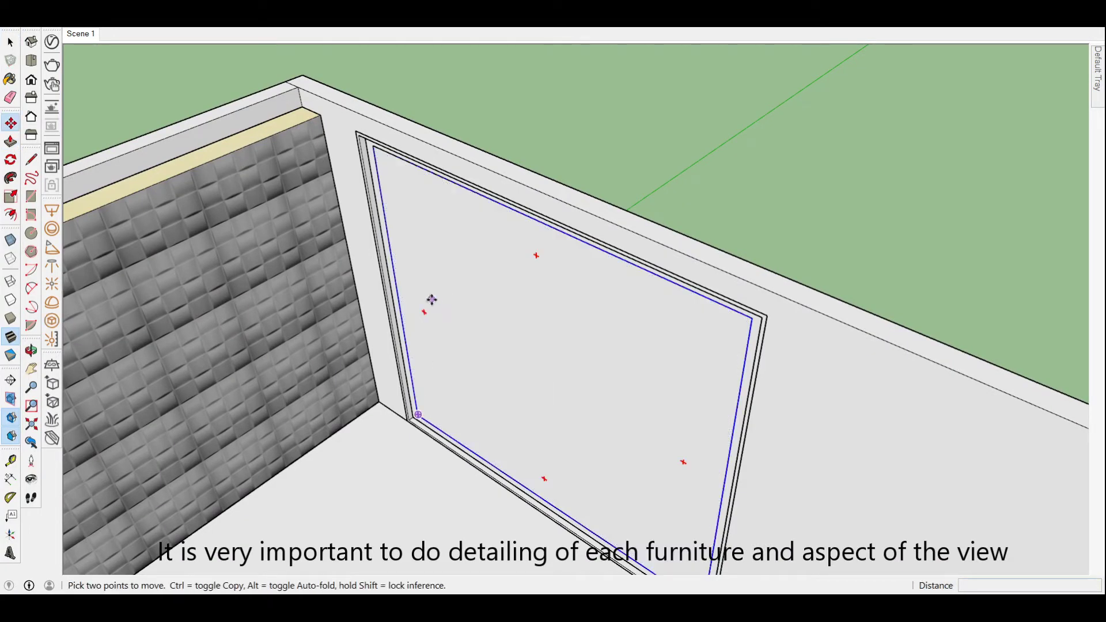
click(433, 298)
key(Escape)
key(space)
middle_drag(466, 274, 522, 301)
scroll(522, 300, down, 3)
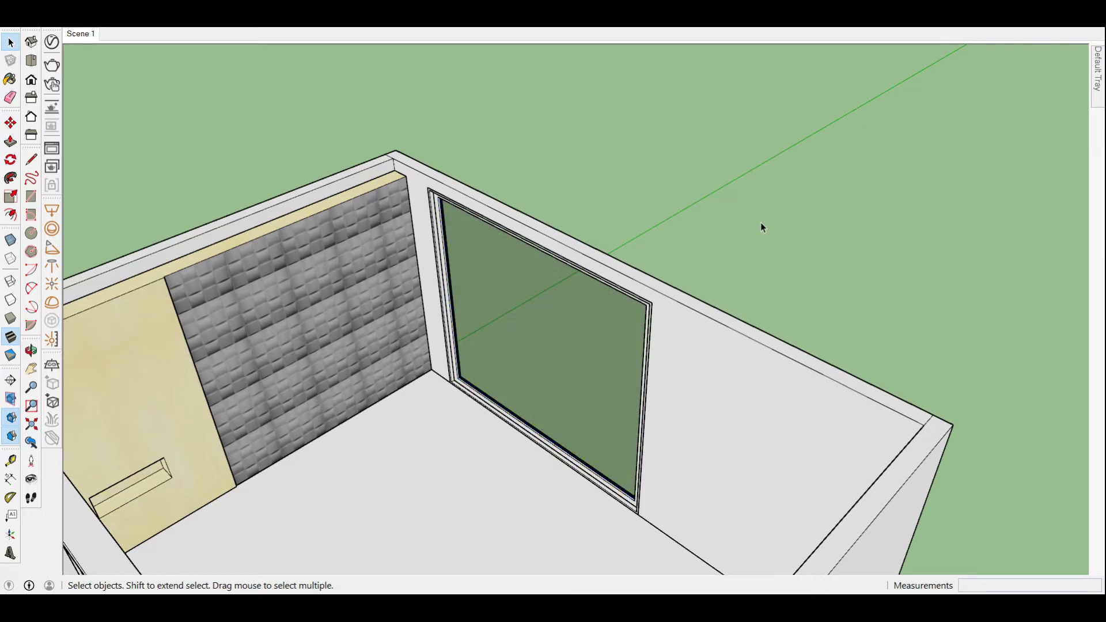
click(80, 34)
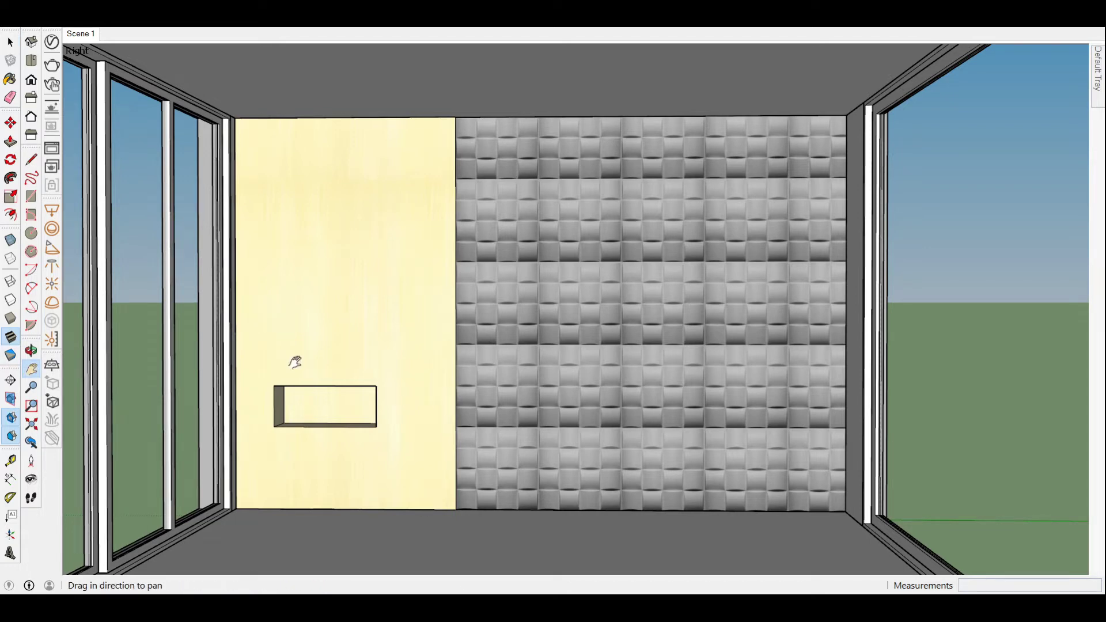
shift+middle_drag(86, 369, 383, 361)
scroll(415, 359, up, 1)
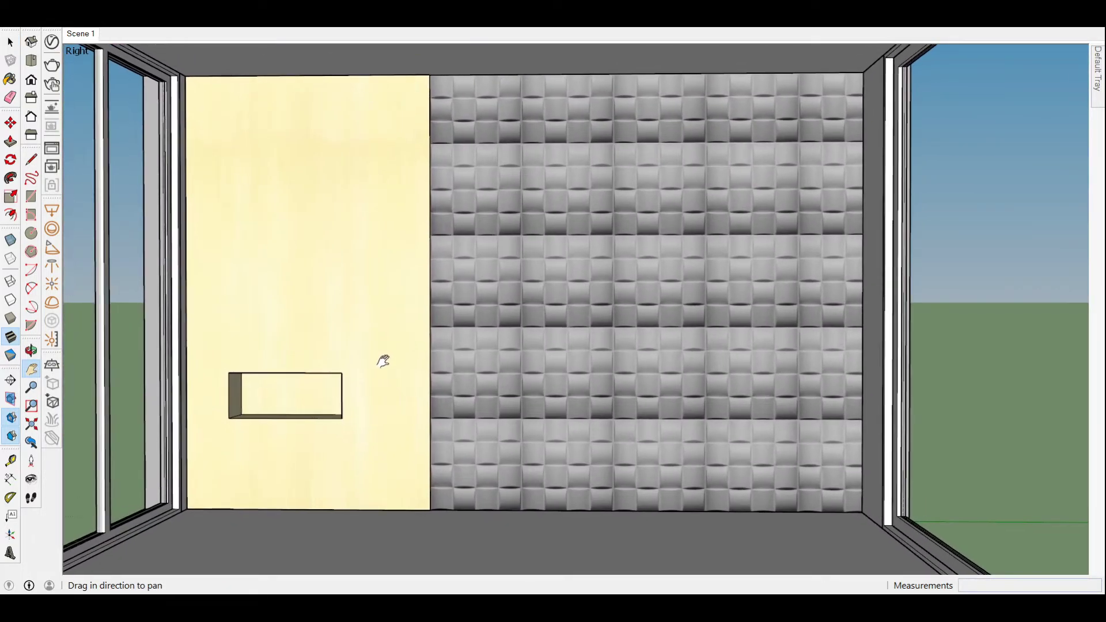
mouse_move(404, 241)
middle_down()
mouse_move(469, 343)
mouse_move(420, 232)
middle_up()
scroll(423, 282, down, 3)
scroll(427, 272, down, 2)
mouse_move(462, 284)
middle_down()
mouse_move(583, 375)
mouse_move(444, 358)
middle_up()
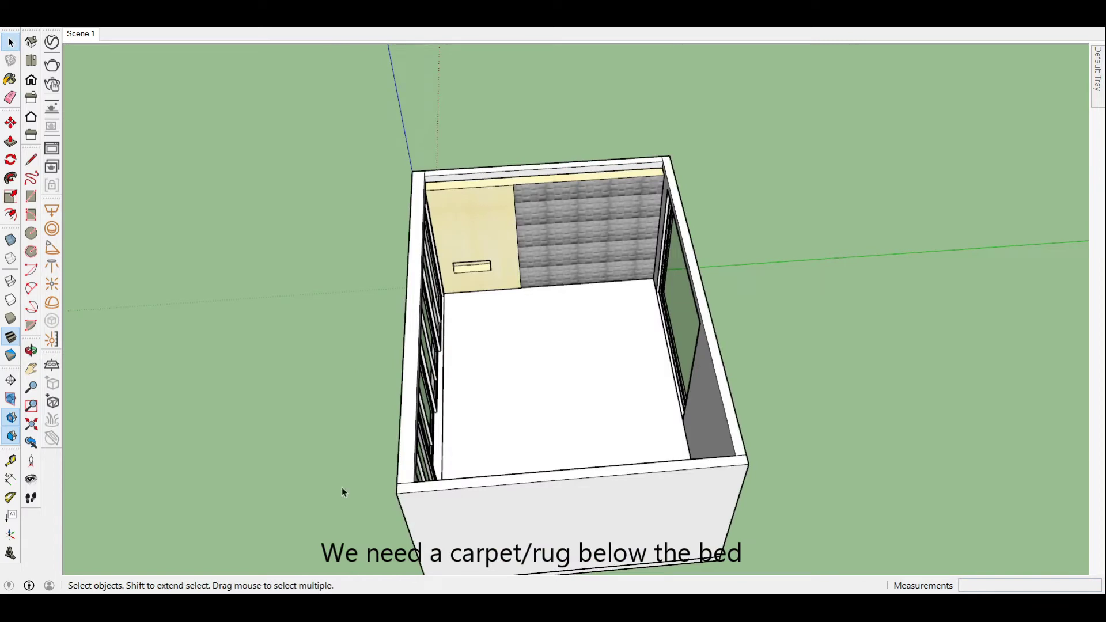
- Paste the rug and place it in the middle of the bedroom floor
scroll(511, 368, up, 2)
key(ctrl+v)
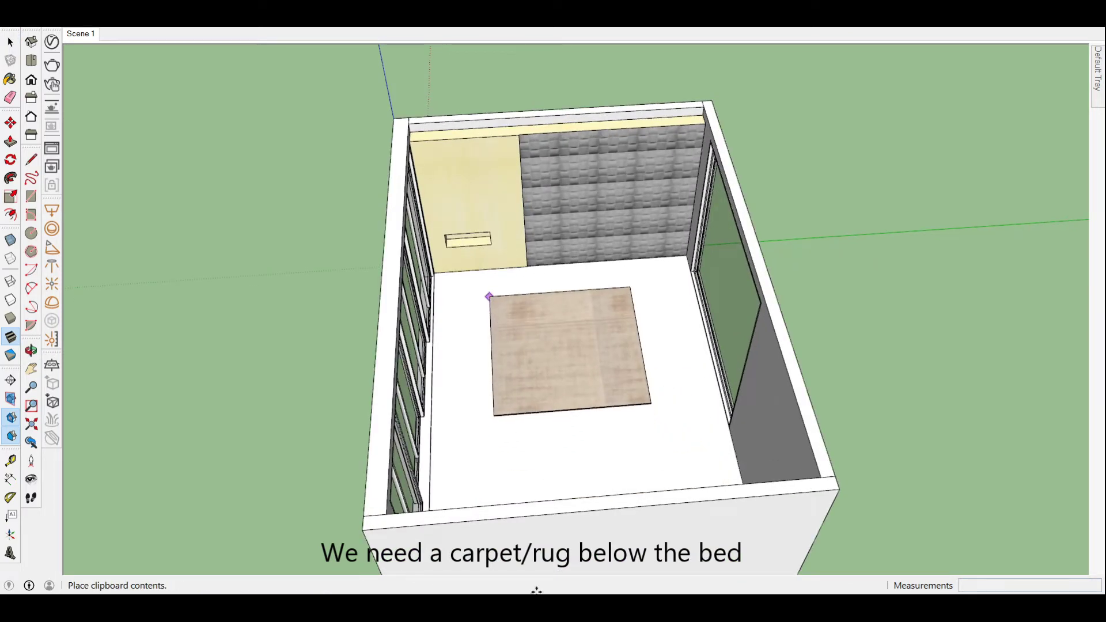
click(489, 296)
scroll(489, 297, up, 1)
scroll(490, 346, up, 2)
middle_drag(490, 346, 365, 371)
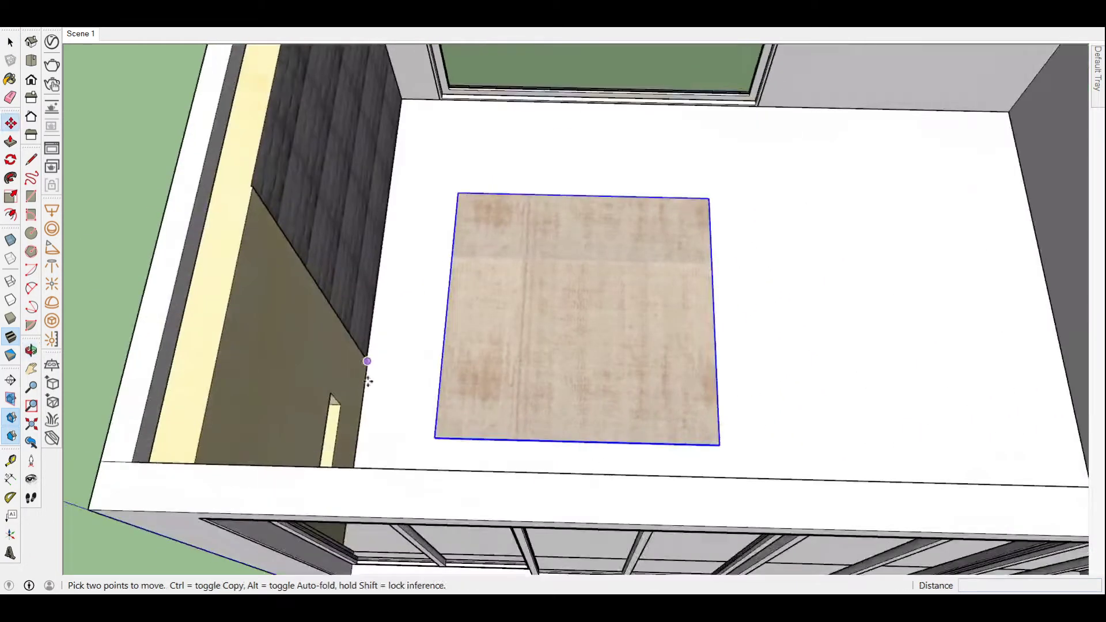
scroll(439, 461, up, 3)
scroll(532, 422, down, 1)
key(space)
scroll(532, 422, down, 5)
mouse_move(533, 422)
middle_down()
mouse_move(562, 351)
mouse_move(484, 369)
middle_up()
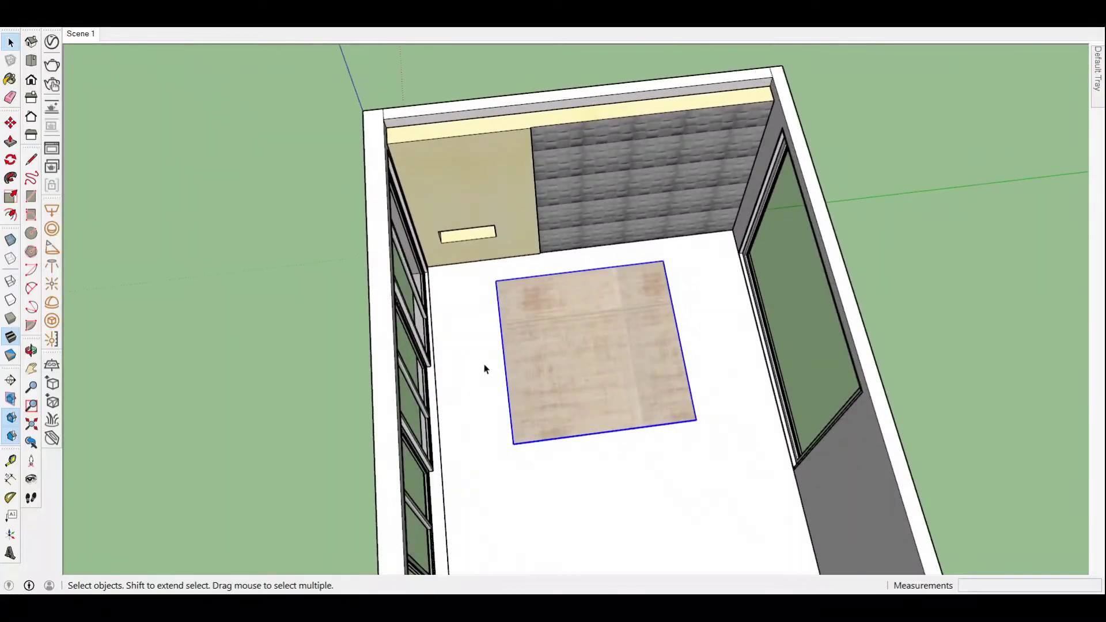
- Paste the bed and set it against the textured wall from a top-down view
key(F4)
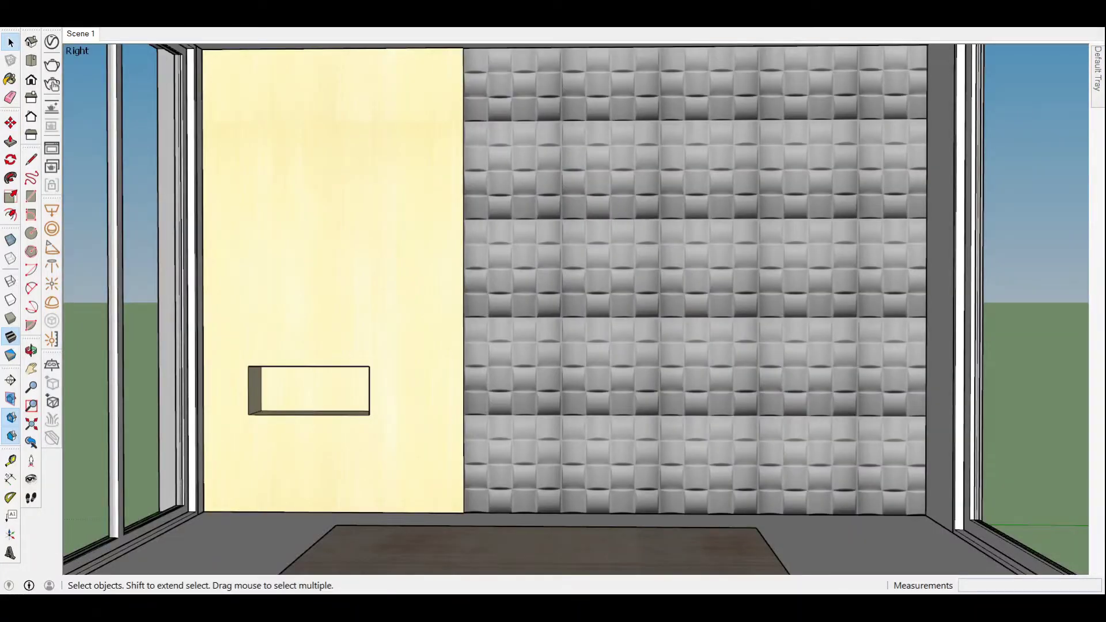
middle_drag(511, 389, 461, 575)
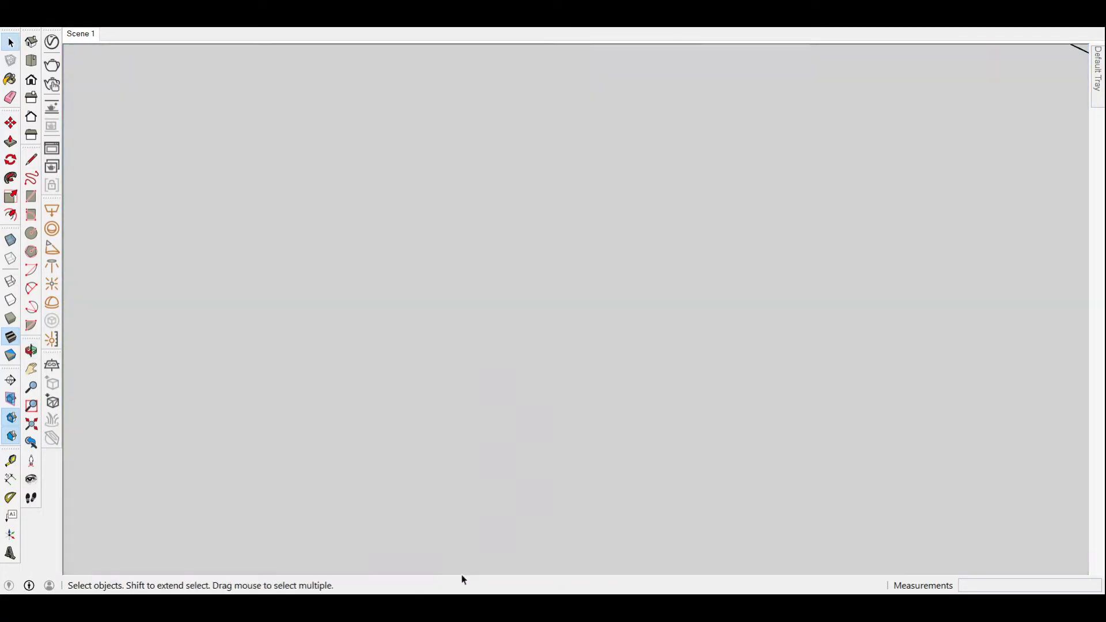
middle_drag(497, 384, 495, 457)
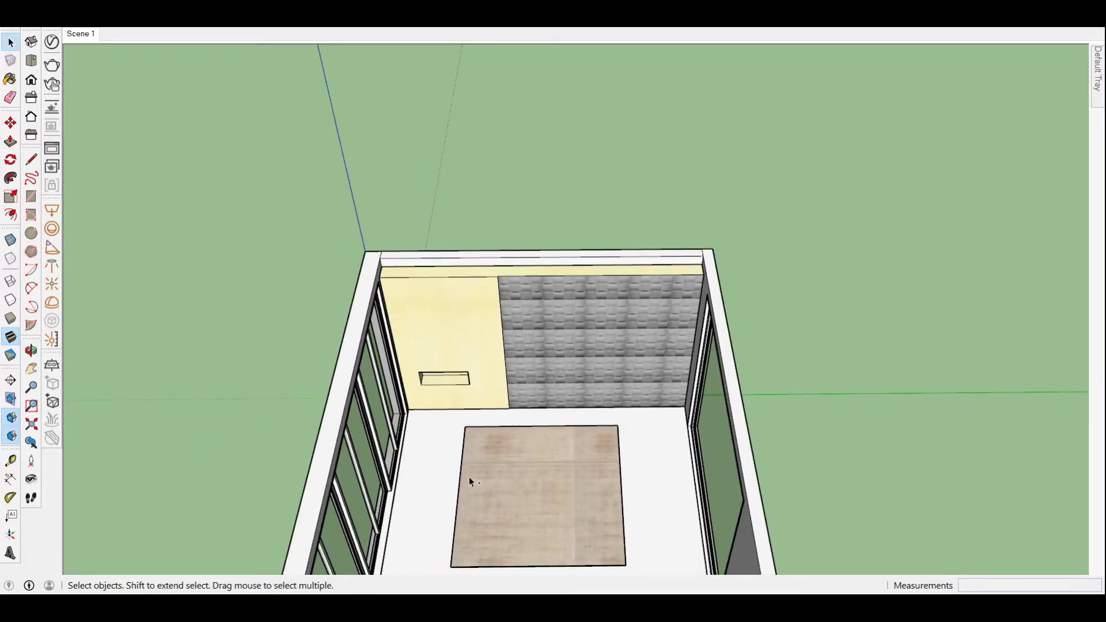
key(ctrl+v)
click(455, 426)
mouse_move(455, 426)
middle_down()
mouse_move(496, 502)
mouse_move(556, 445)
mouse_move(474, 490)
middle_up()
key(m)
- Inspect the bed's placement, then return to the front view of the bed wall
scroll(496, 322, up, 5)
mouse_move(495, 323)
middle_down()
mouse_move(444, 230)
mouse_move(484, 213)
mouse_move(765, 223)
middle_up()
scroll(497, 218, up, 2)
scroll(729, 309, down, 5)
mouse_move(728, 309)
middle_down()
mouse_move(563, 309)
mouse_move(509, 564)
mouse_move(502, 207)
middle_up()
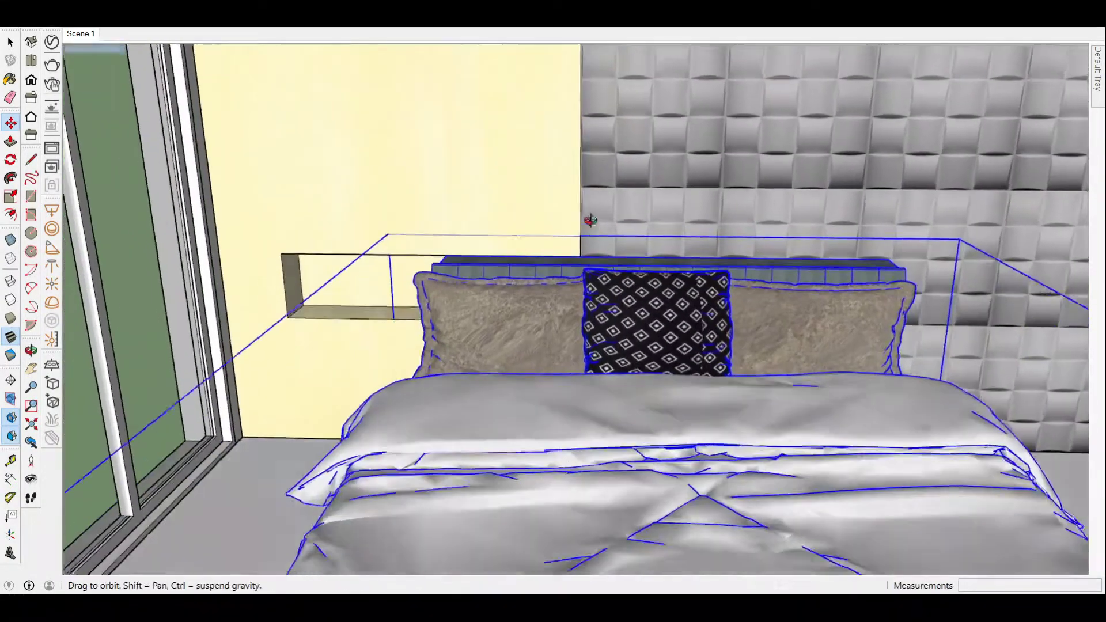
scroll(501, 200, up, 3)
scroll(528, 201, up, 2)
scroll(528, 200, down, 5)
middle_drag(528, 201, 126, 245)
key(space)
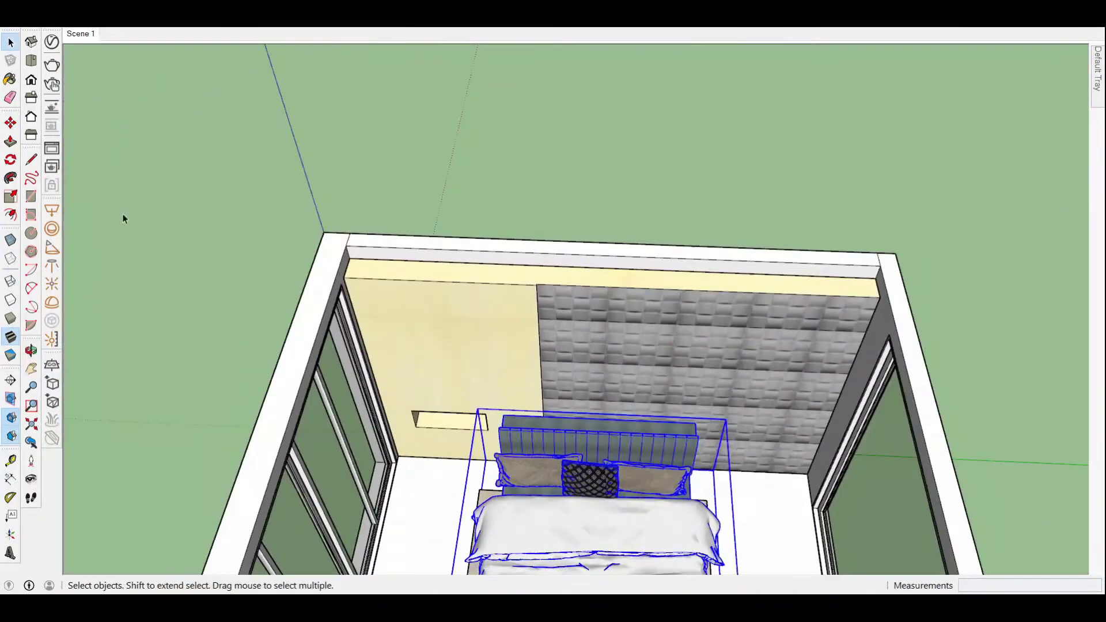
click(78, 36)
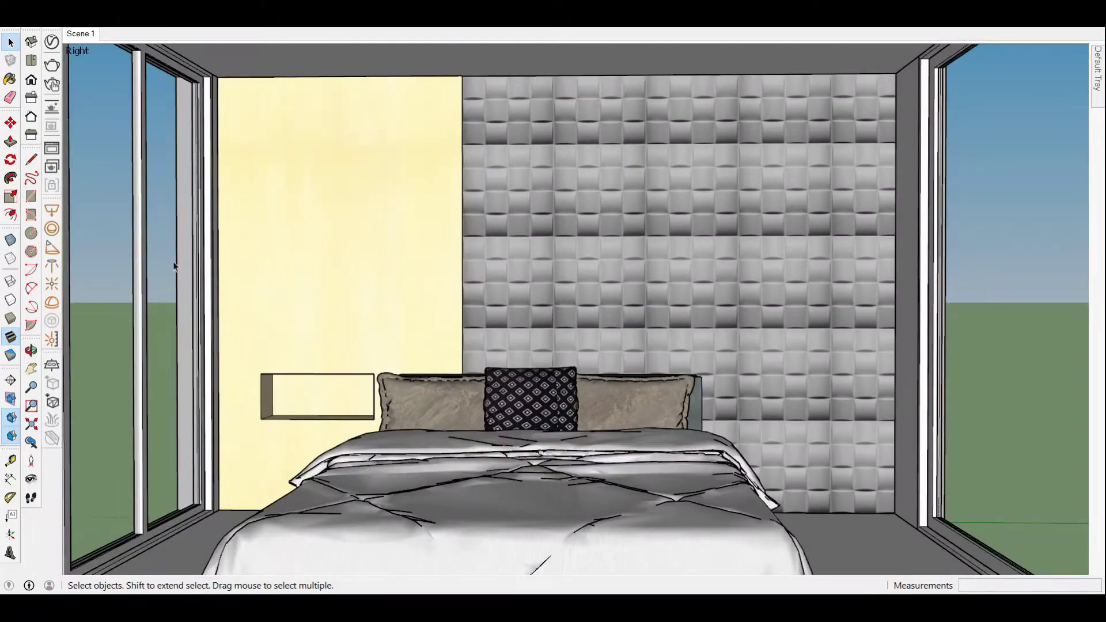
click(33, 369)
drag(309, 306, 329, 307)
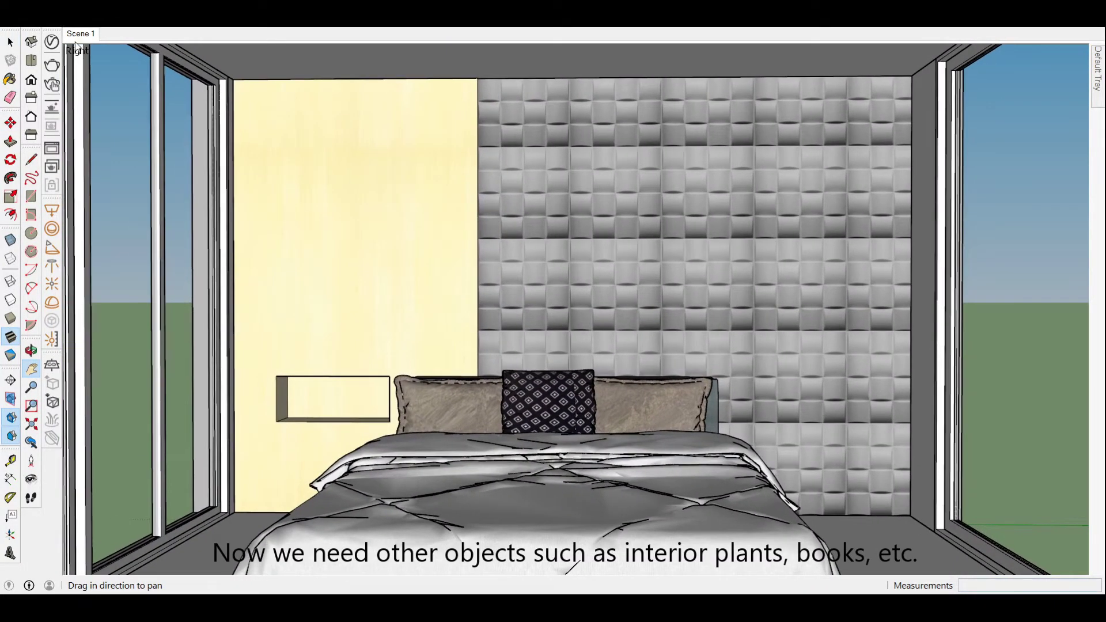
- Paste the potted plant and set it in the corner by the right window beside the bed
scroll(822, 529, up, 1)
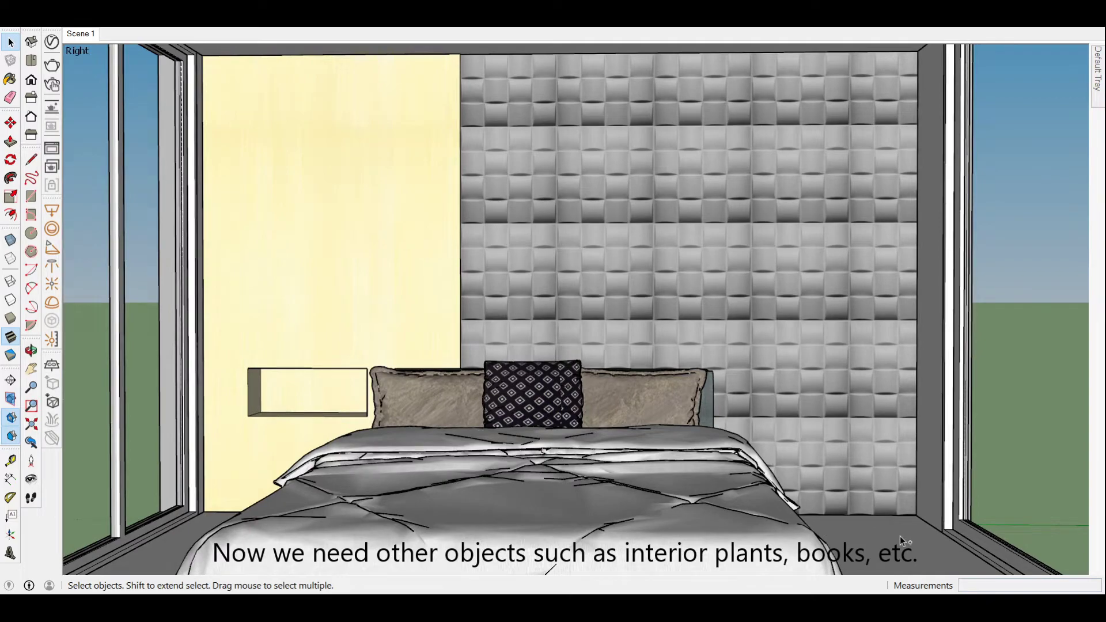
key(ctrl+v)
click(885, 528)
key(m)
middle_drag(884, 527, 890, 491)
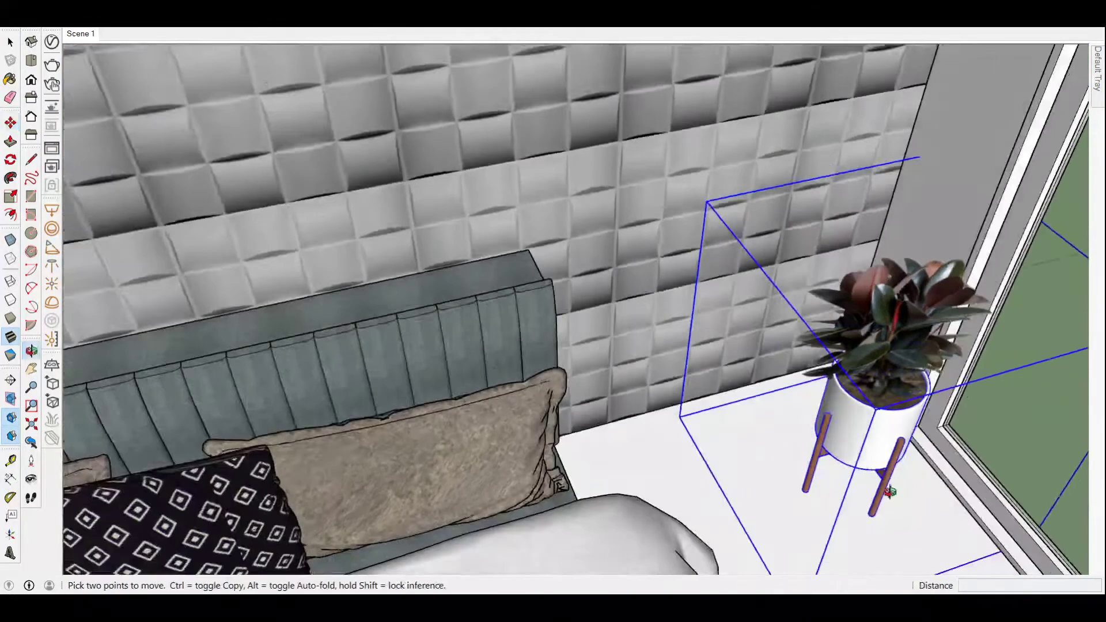
scroll(890, 491, up, 3)
click(850, 496)
key(space)
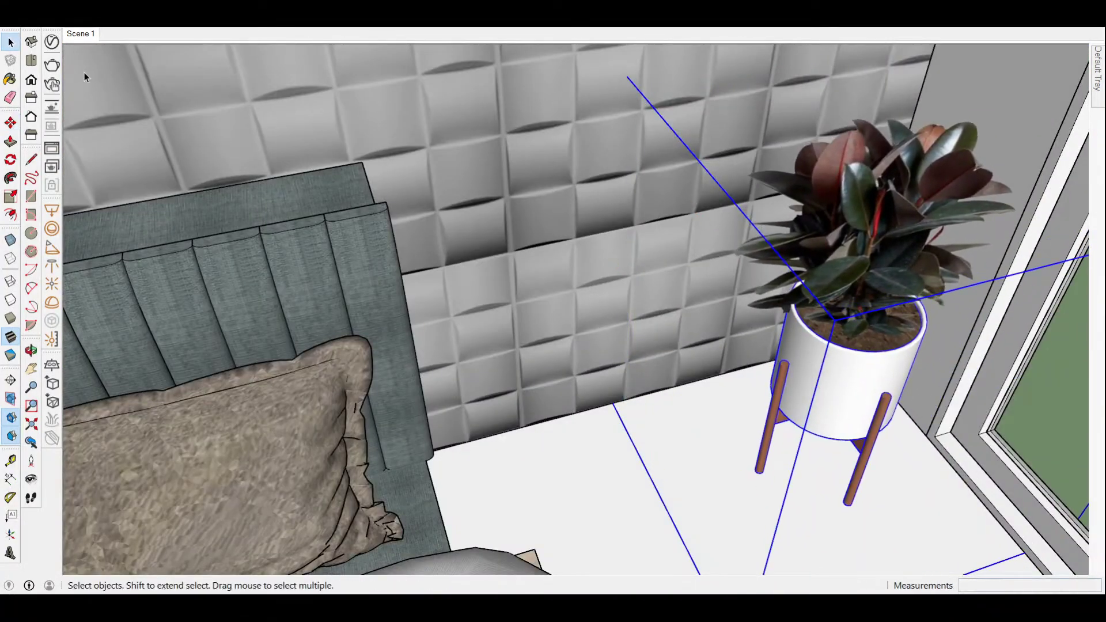
click(82, 35)
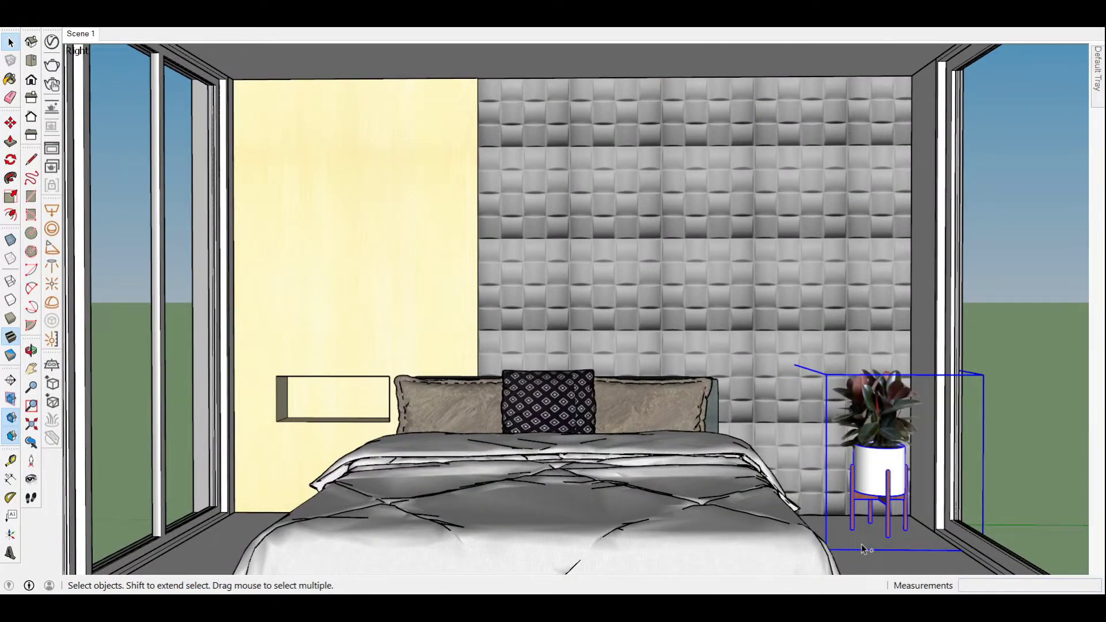
- Paste a round side table beside the plant and move it next to the bed's right side
key(ctrl+v)
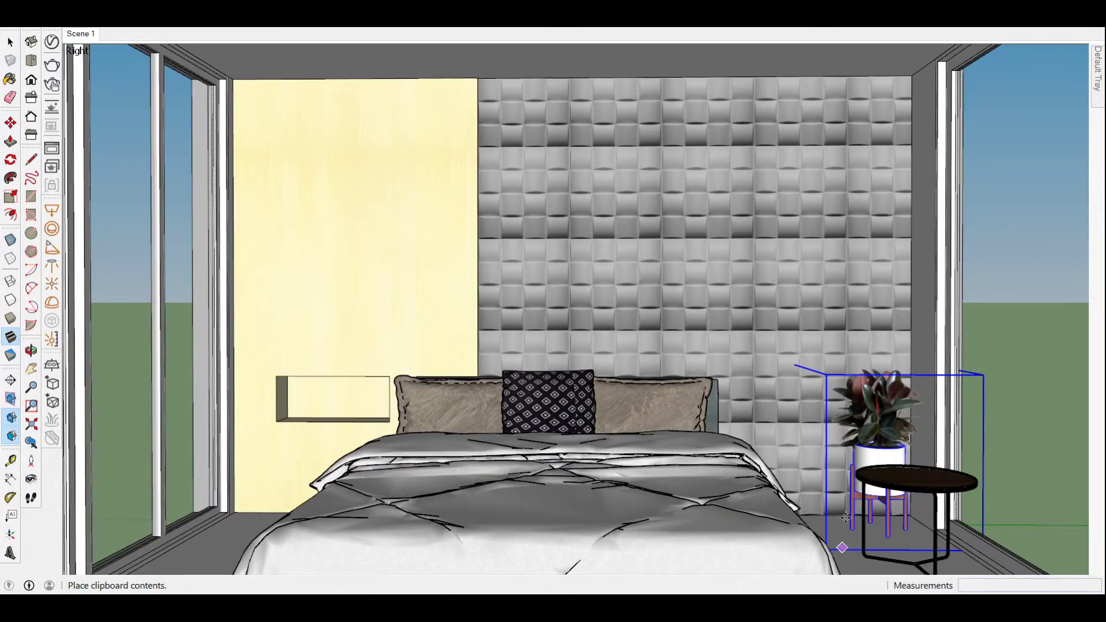
click(846, 518)
scroll(846, 518, up, 5)
scroll(807, 513, up, 2)
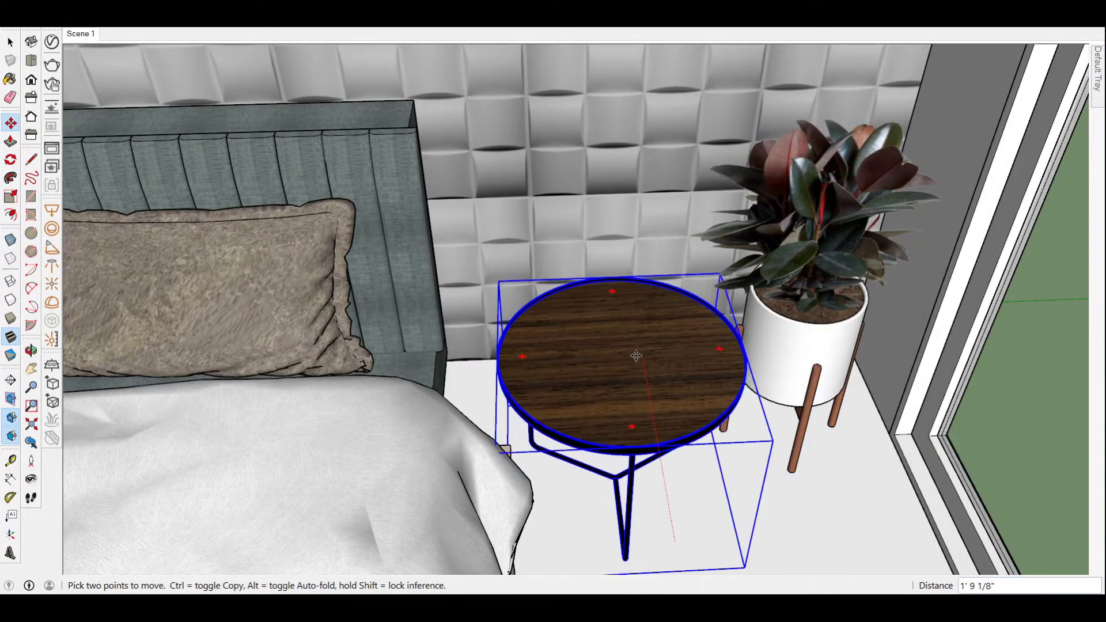
key(Escape)
mouse_move(691, 380)
middle_down()
mouse_move(630, 377)
mouse_move(791, 387)
middle_up()
scroll(791, 387, up, 2)
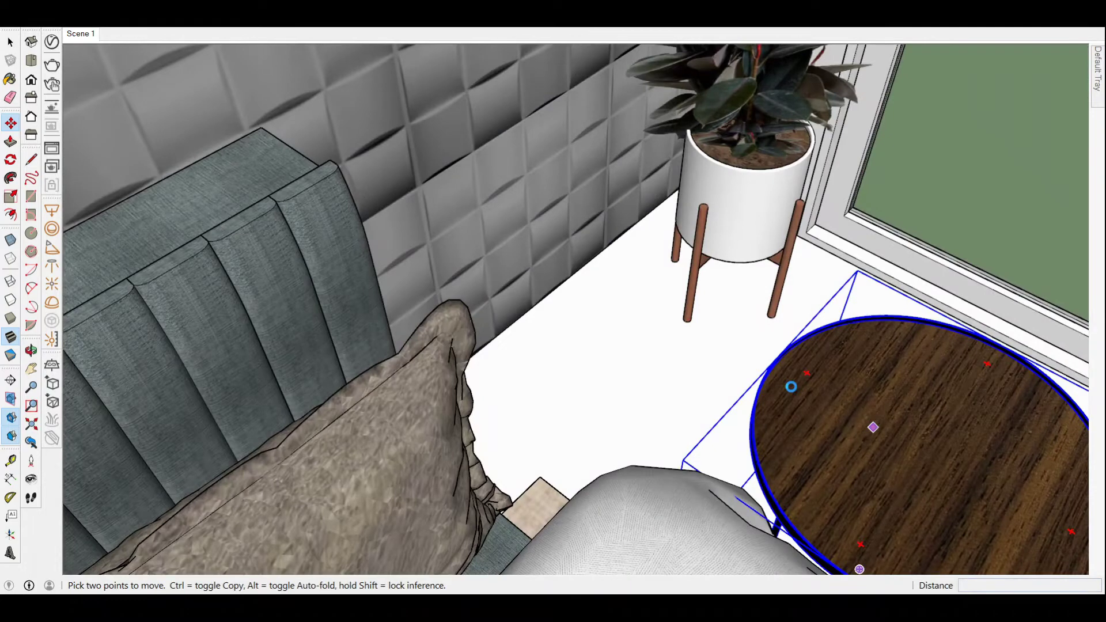
scroll(791, 387, down, 2)
scroll(919, 478, up, 2)
mouse_move(729, 291)
middle_down()
mouse_move(776, 337)
mouse_move(720, 311)
middle_up()
scroll(634, 288, up, 3)
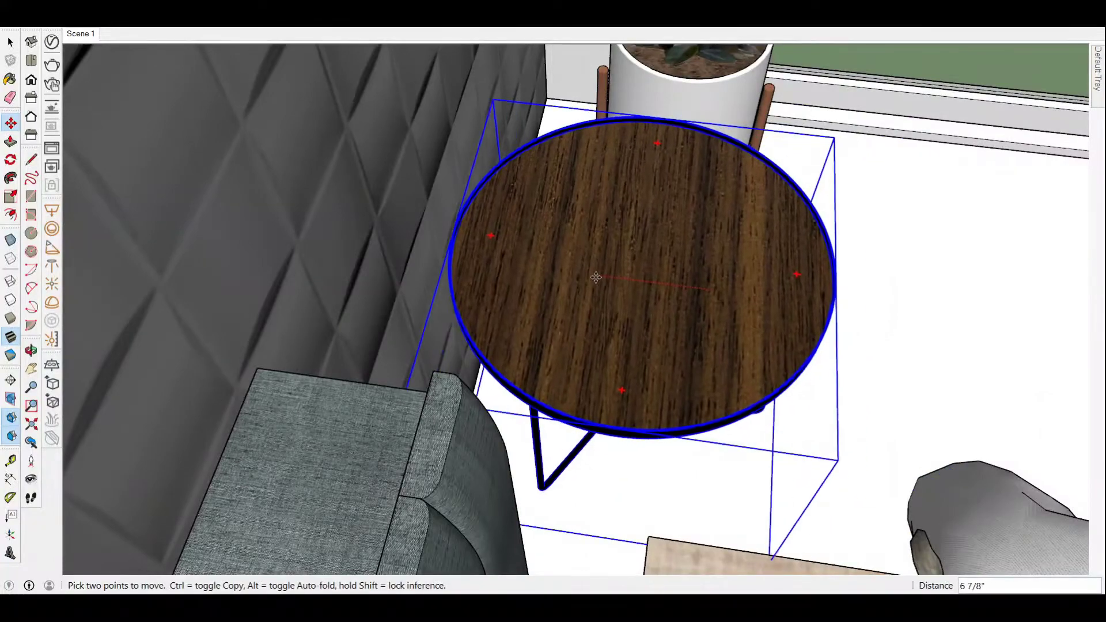
click(69, 34)
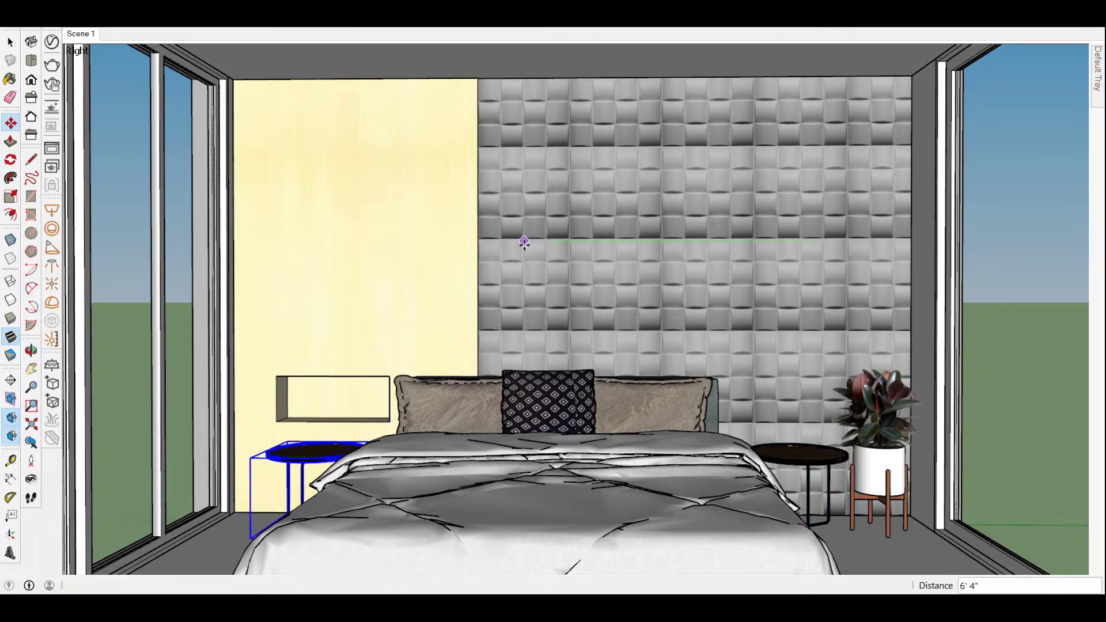
- Move the second side table into place on the left side of the bed
scroll(303, 488, up, 5)
middle_drag(369, 461, 398, 438)
key(m)
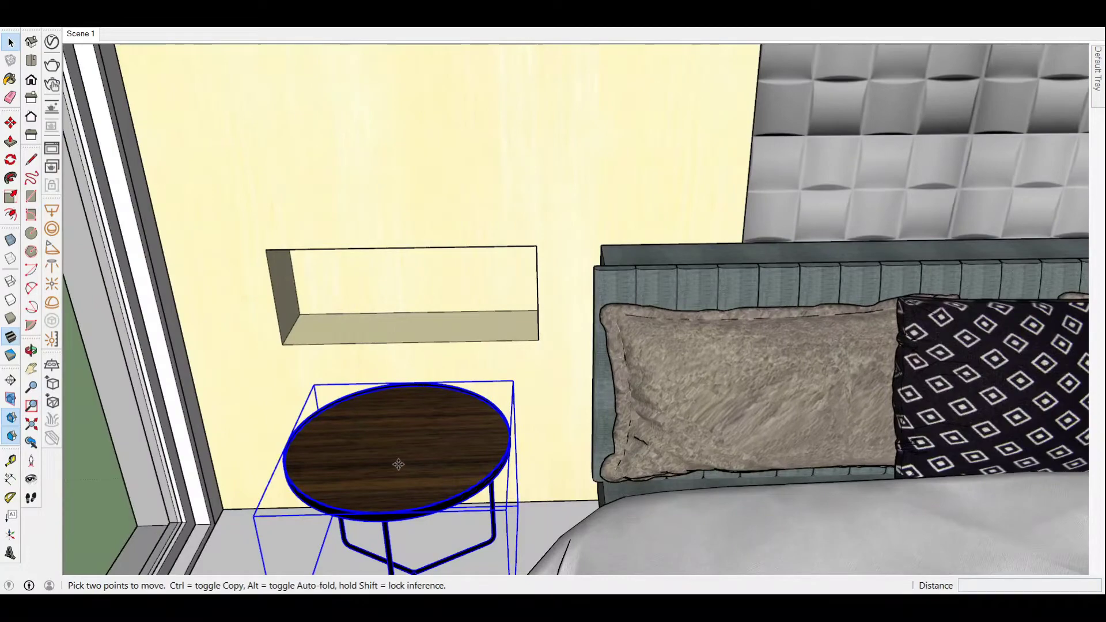
scroll(397, 461, up, 3)
click(398, 464)
click(487, 463)
key(space)
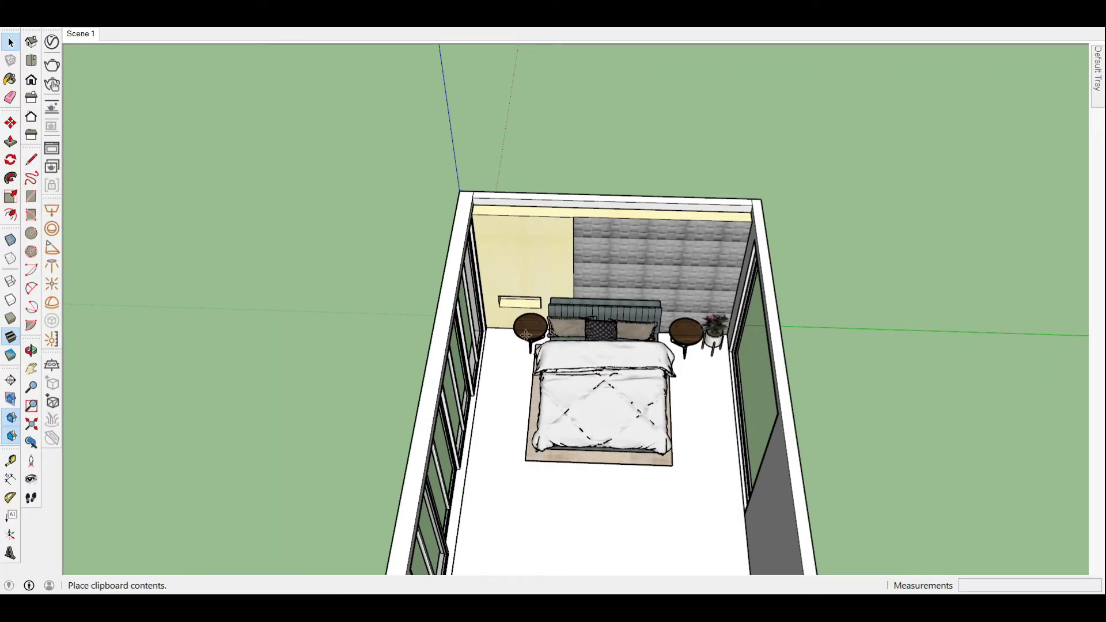
- Place the small plant on the left bedside table and turn the floor plant around
scroll(526, 334, up, 3)
scroll(516, 325, up, 2)
click(548, 340)
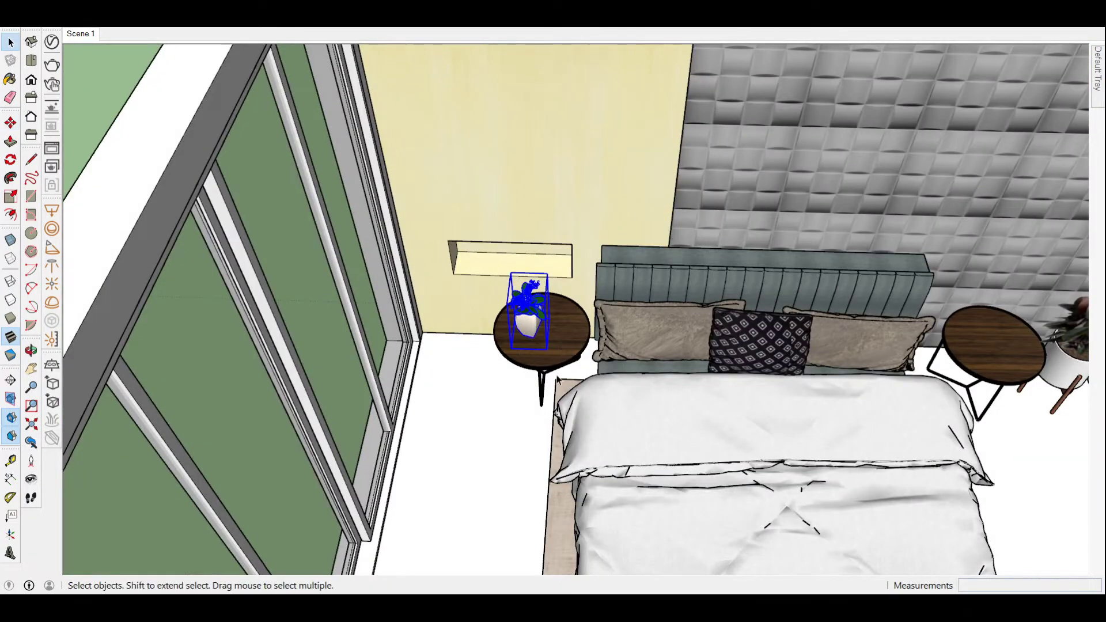
scroll(447, 482, down, 2)
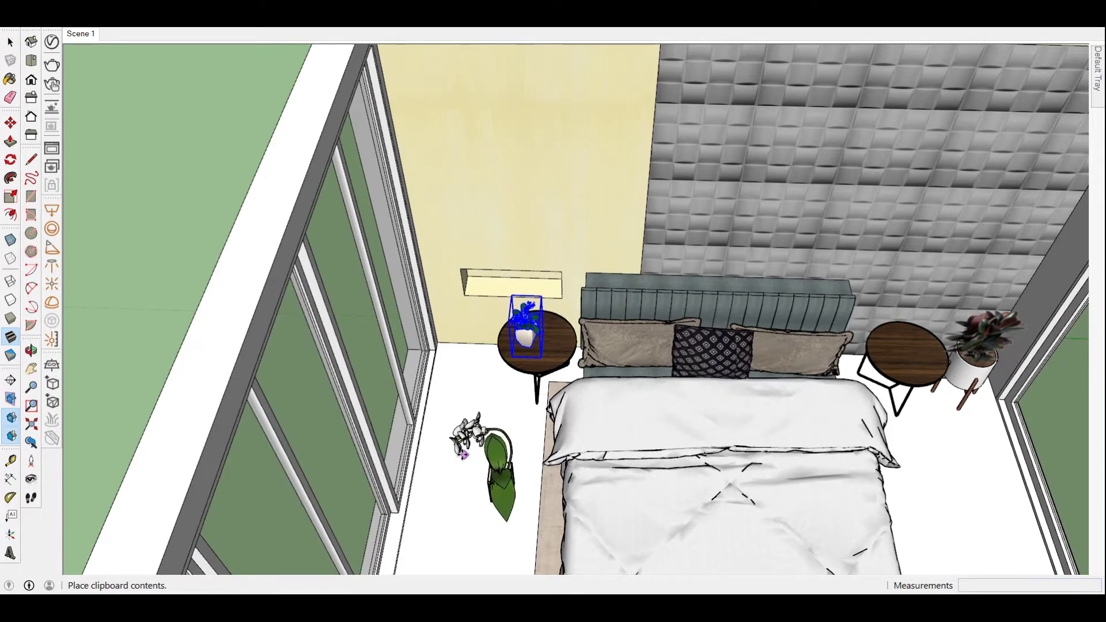
scroll(438, 431, up, 1)
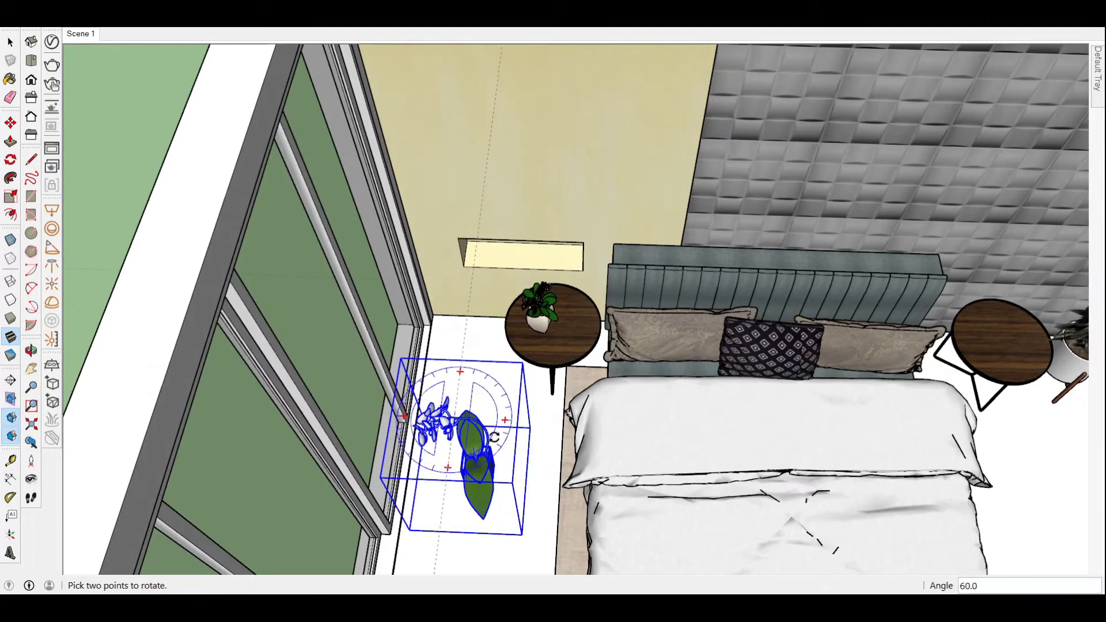
click(460, 373)
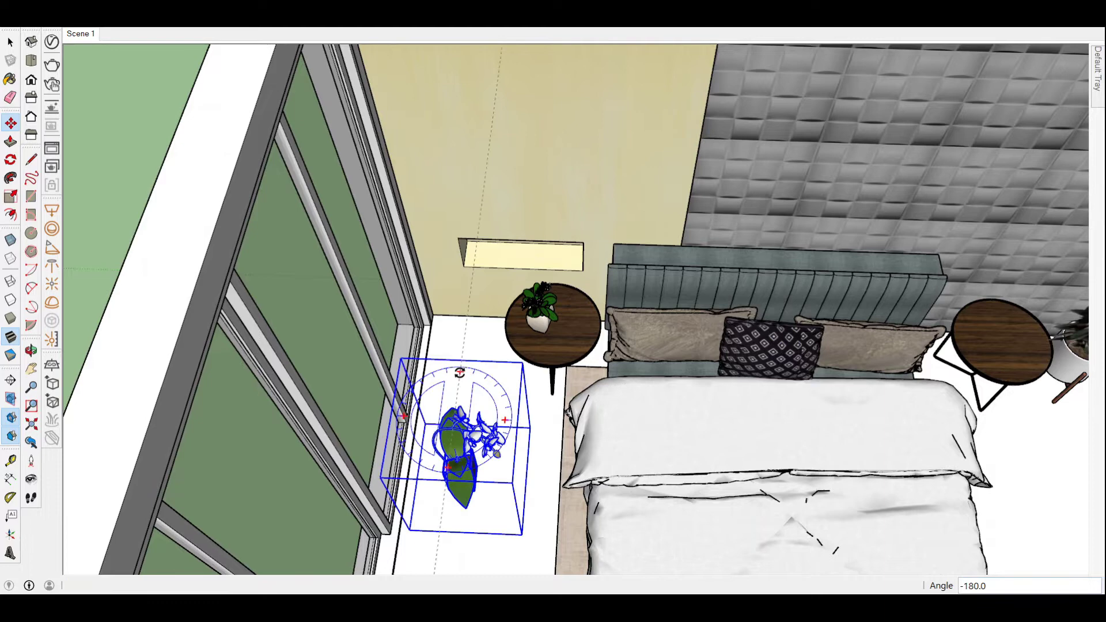
click(85, 36)
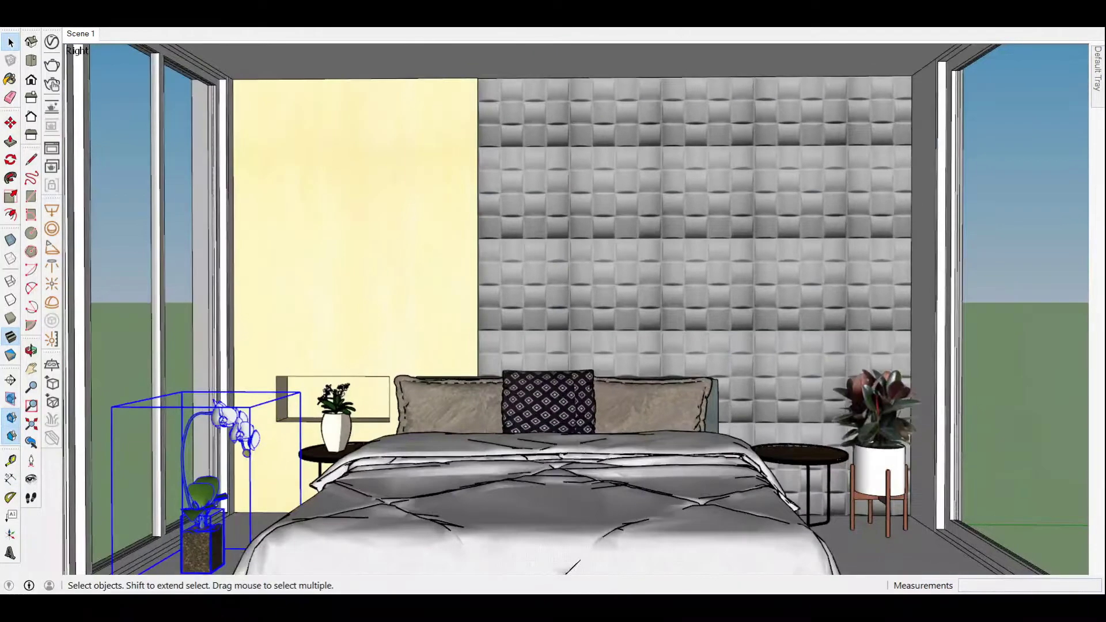
- Nudge the floor orchid pot left, closer to the window glass
key(m)
click(210, 552)
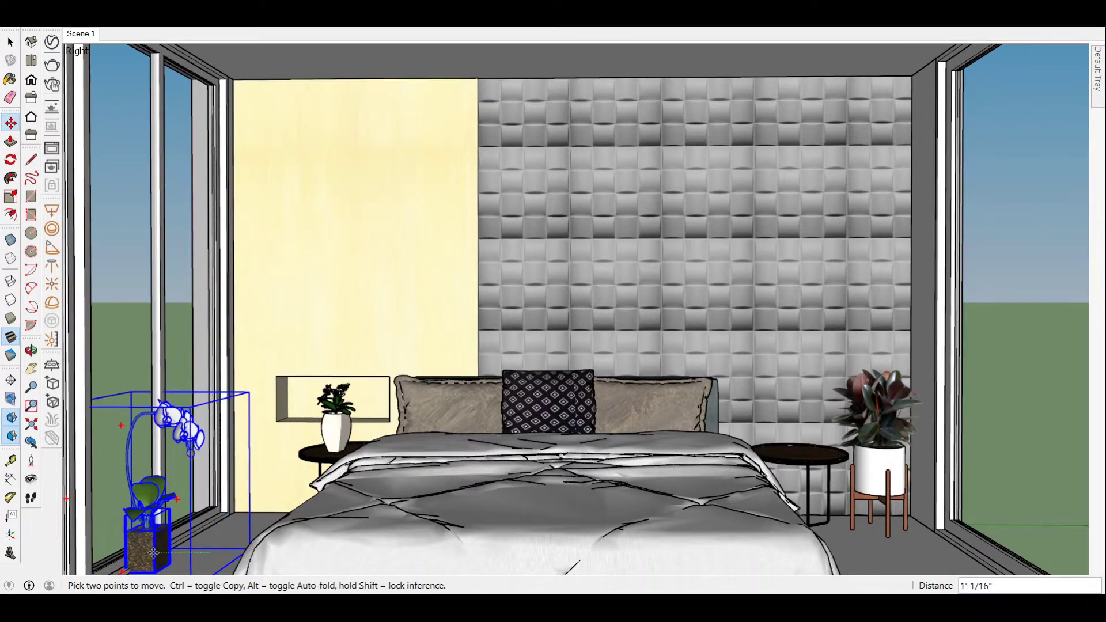
scroll(154, 552, up, 3)
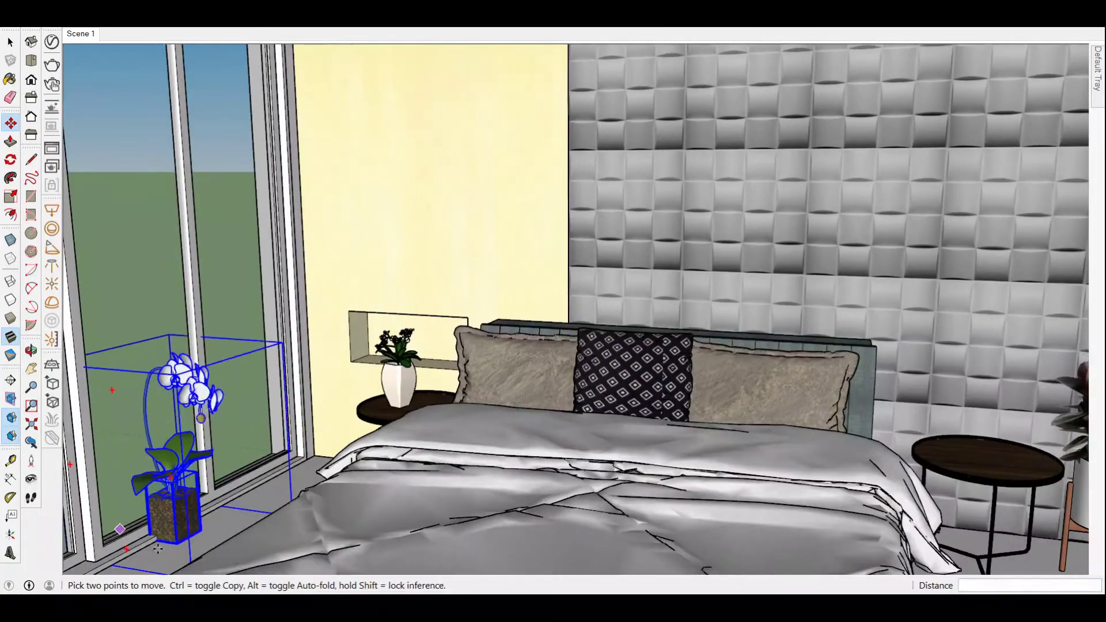
scroll(166, 552, up, 3)
middle_drag(519, 260, 452, 316)
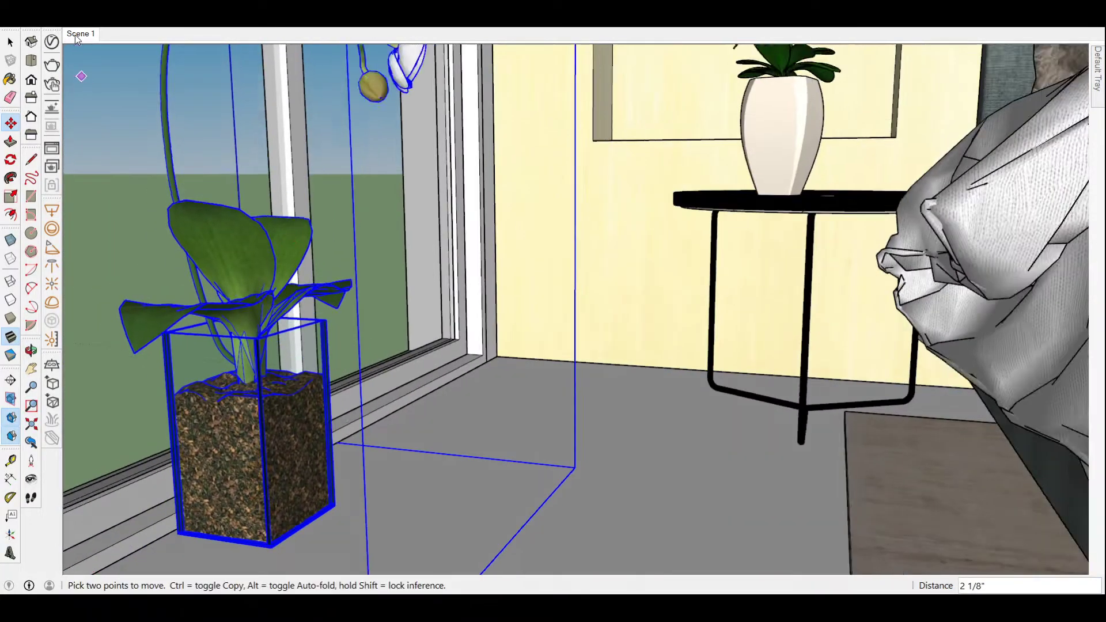
key(F4)
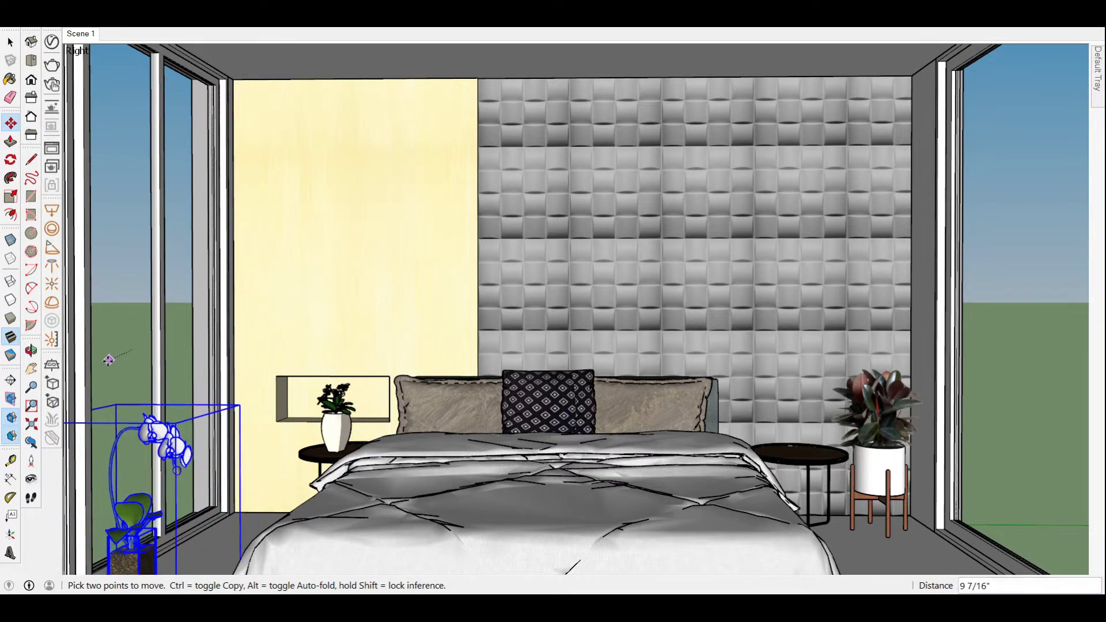
scroll(317, 461, up, 5)
middle_drag(316, 462, 316, 392)
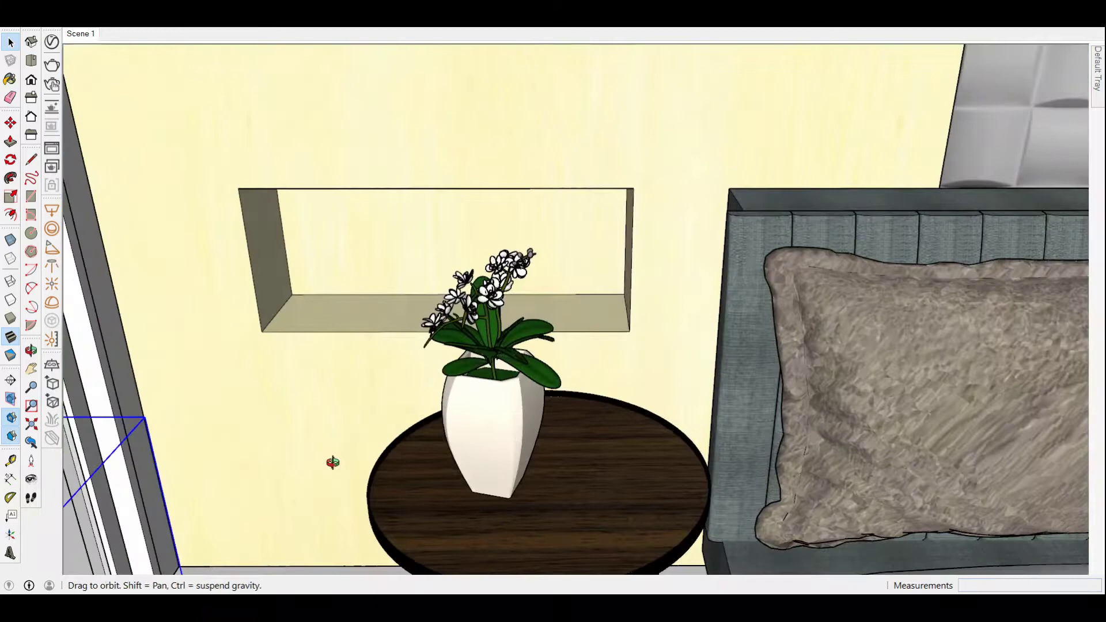
- Paste the stack of books near the wall niche and turn it about 90°
key(ctrl+v)
click(383, 278)
scroll(491, 378, up, 1)
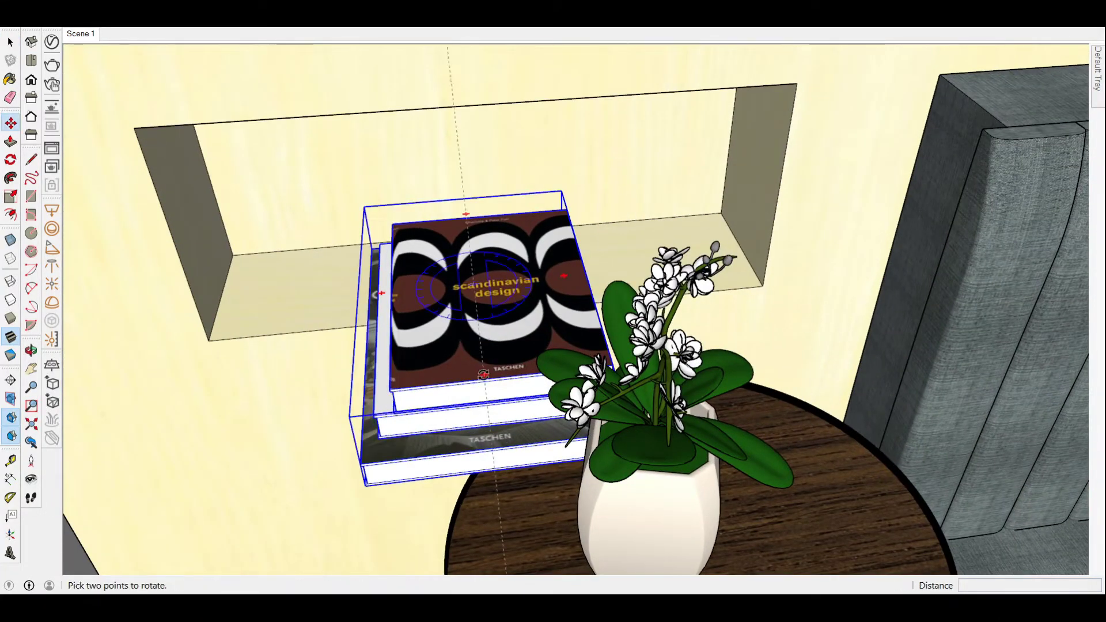
click(483, 374)
click(565, 288)
- Shrink the book stack to fit the niche and inspect it up close
key(s)
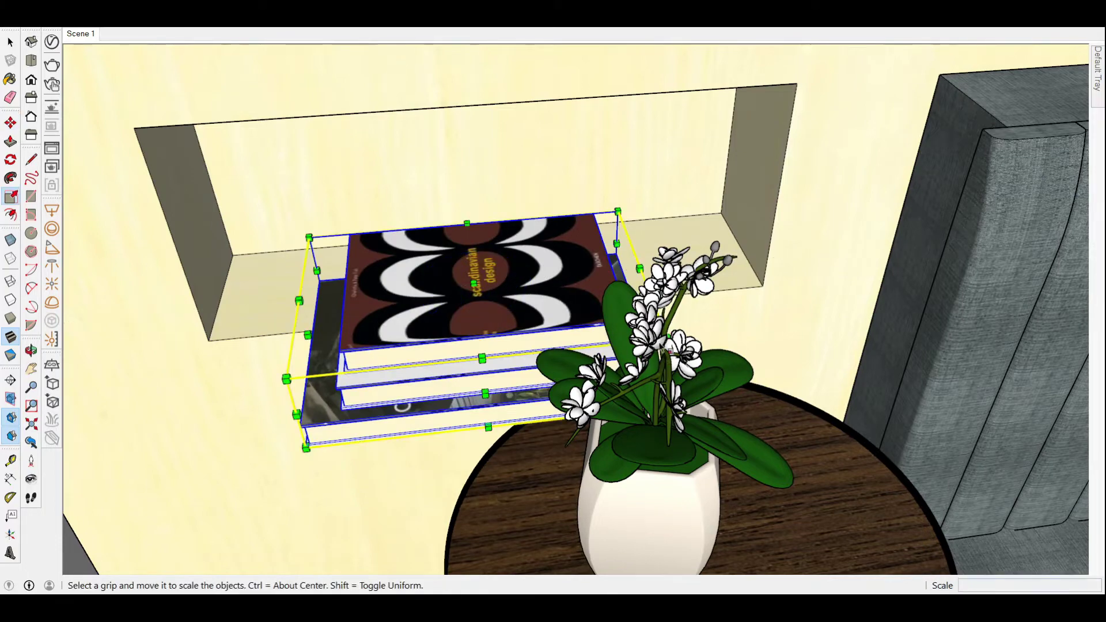
click(667, 339)
scroll(461, 288, up, 3)
key(m)
click(461, 317)
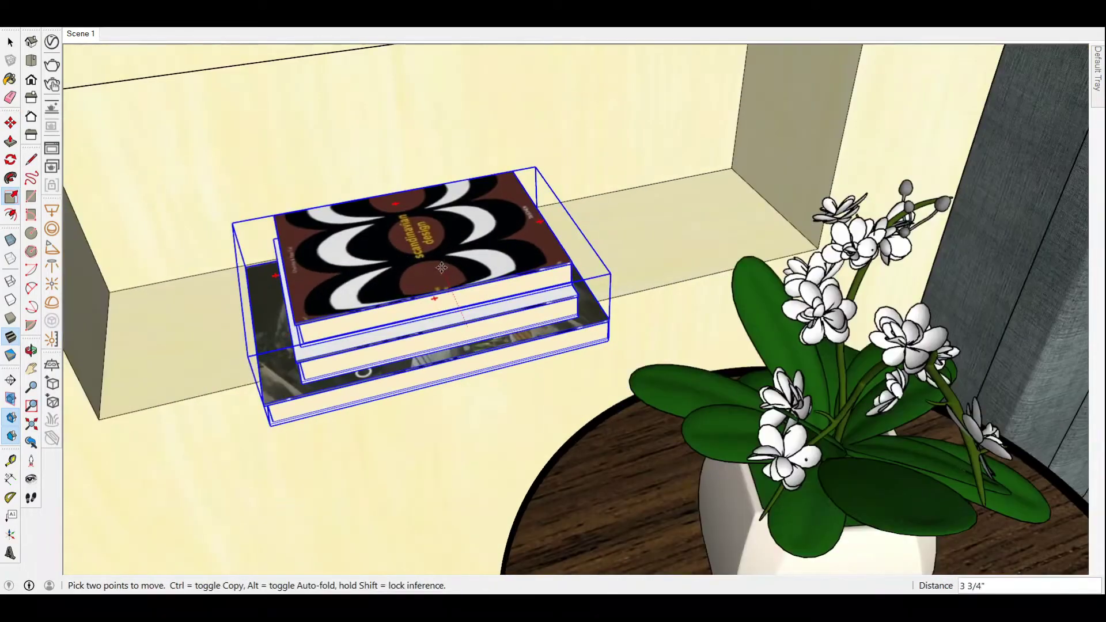
scroll(436, 252, up, 2)
scroll(435, 288, up, 3)
middle_drag(425, 425, 627, 435)
scroll(615, 438, up, 2)
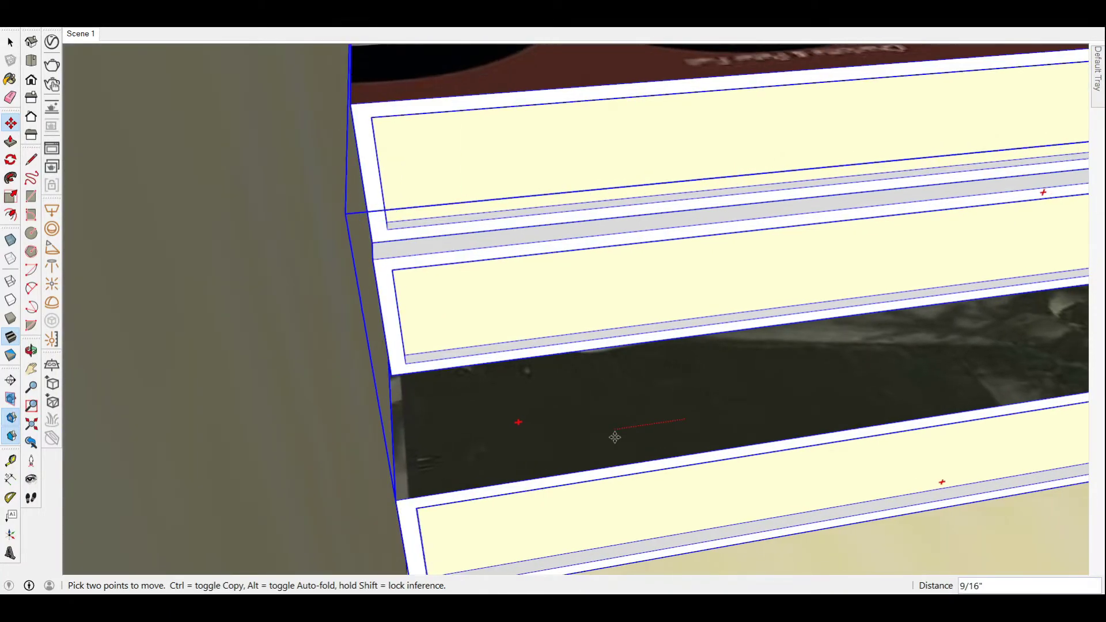
scroll(742, 403, down, 3)
scroll(477, 313, down, 3)
scroll(478, 334, down, 2)
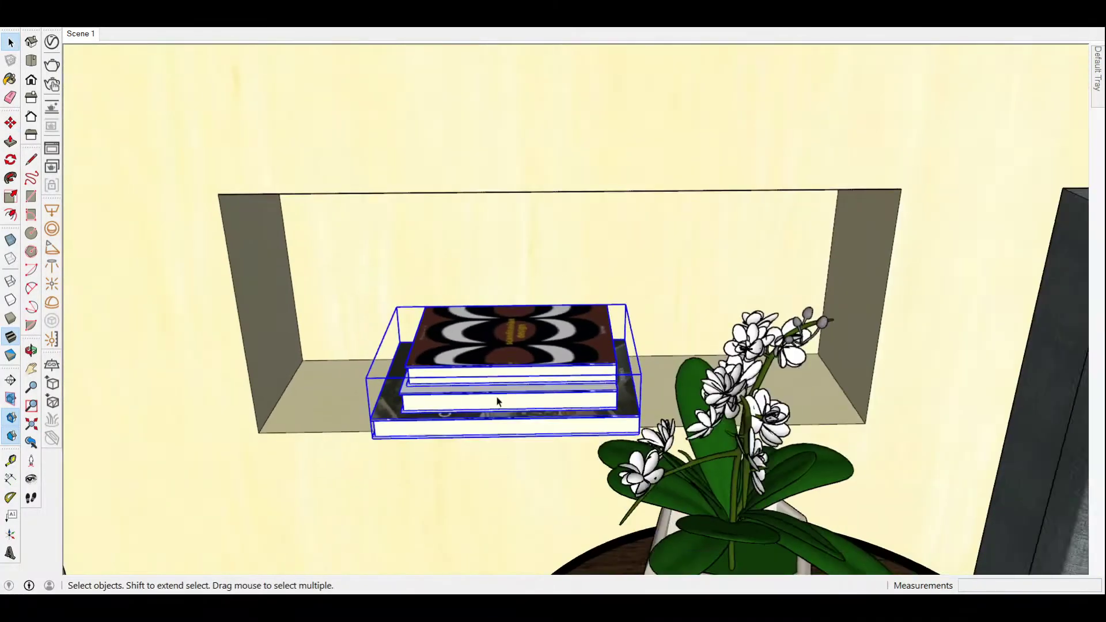
scroll(453, 361, down, 2)
scroll(453, 362, up, 1)
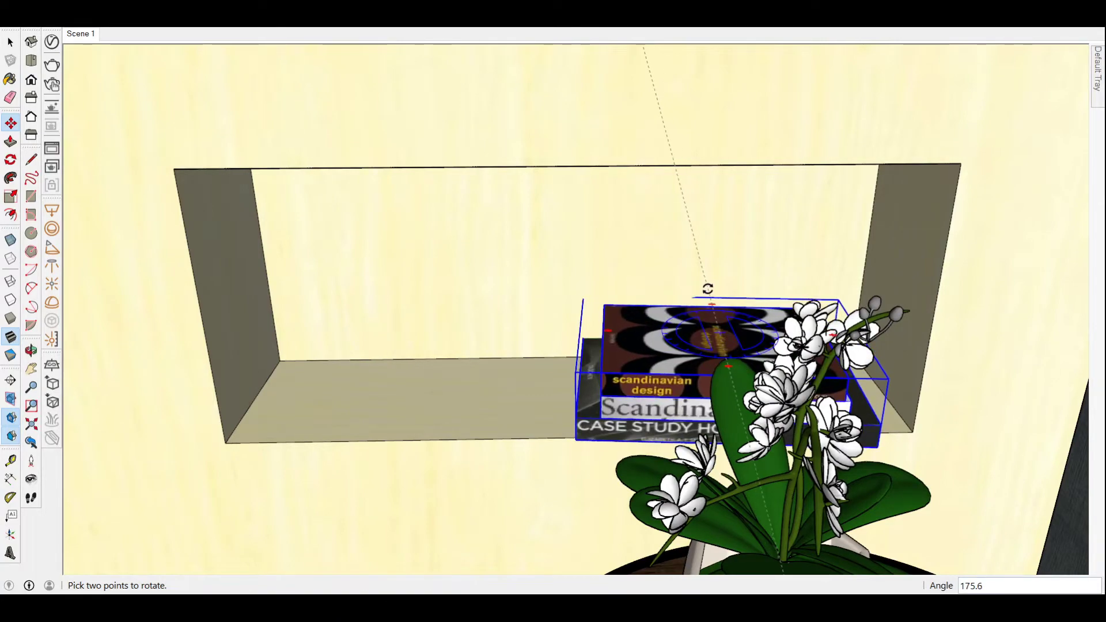
- Place the book stack with mug on the right side table, angled and slid into position
key(F4)
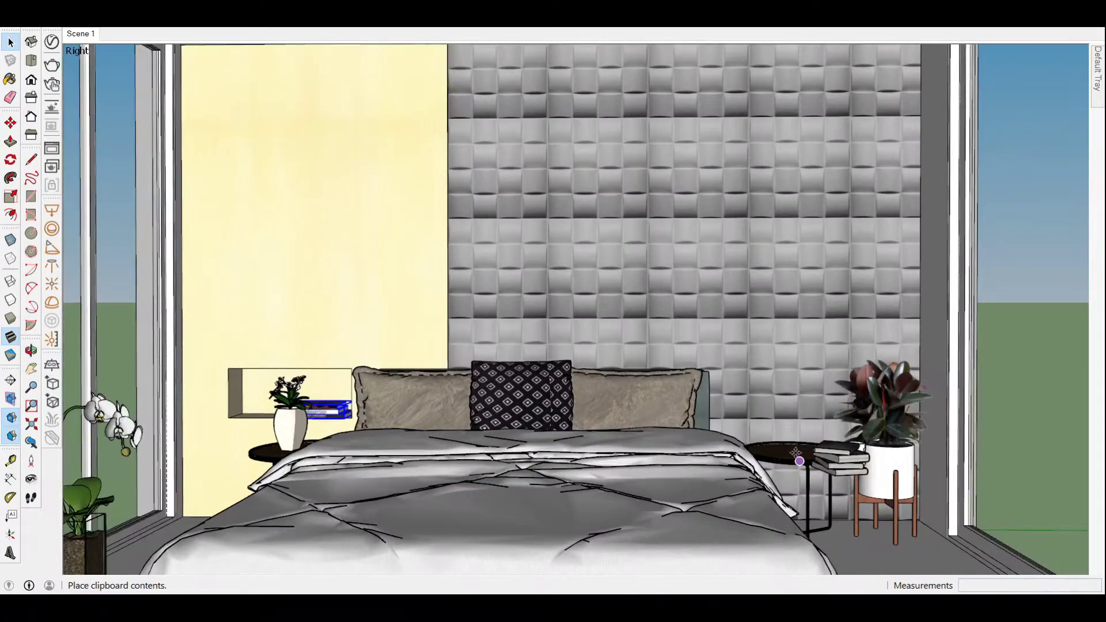
scroll(819, 455, up, 5)
click(841, 442)
scroll(842, 443, up, 1)
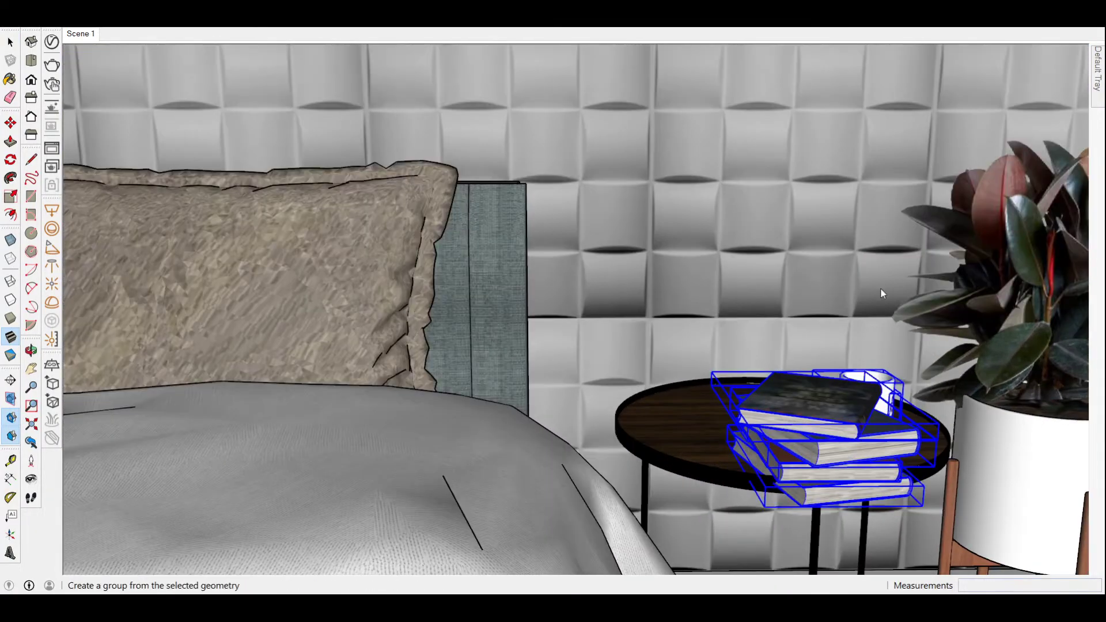
middle_drag(881, 294, 862, 430)
key(m)
click(855, 487)
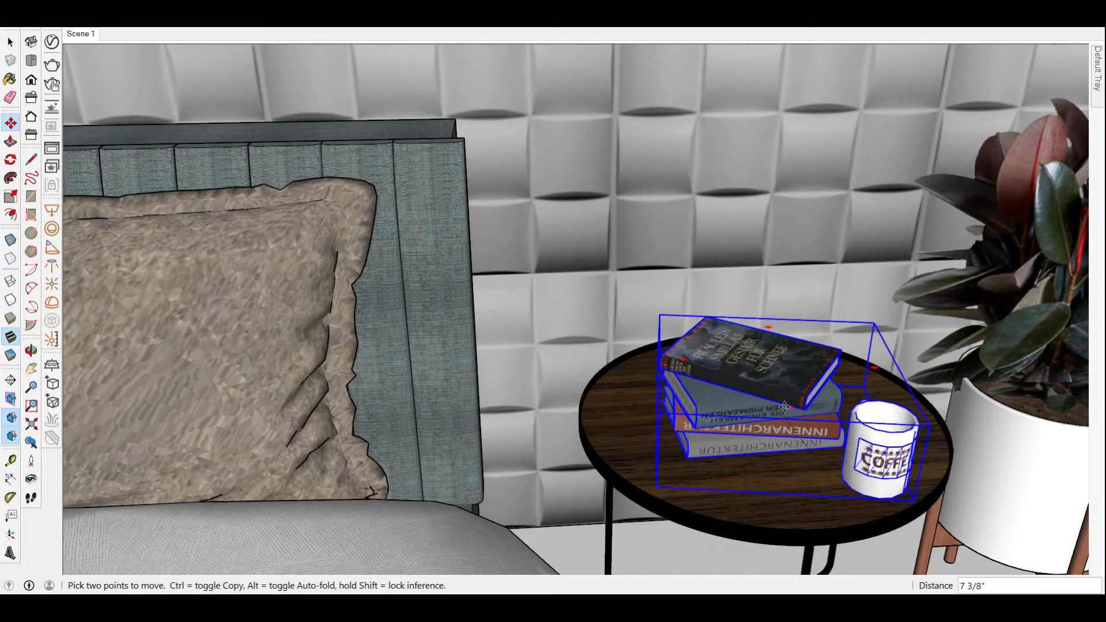
middle_drag(795, 438, 727, 333)
click(80, 34)
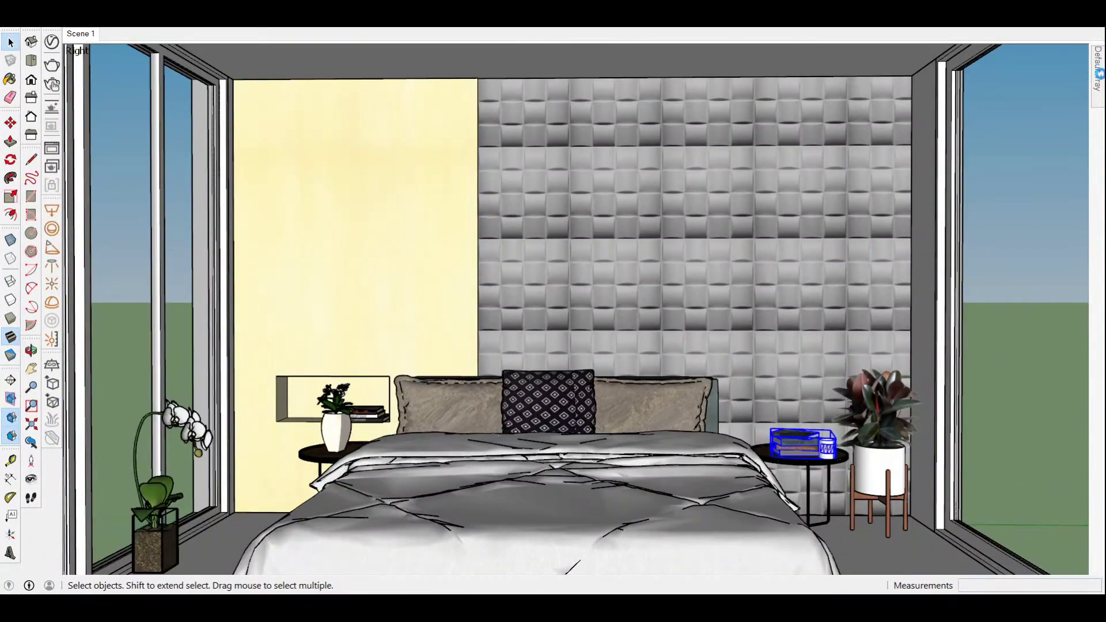
- Set the feature wall's tile texture width to 18 inches
click(983, 320)
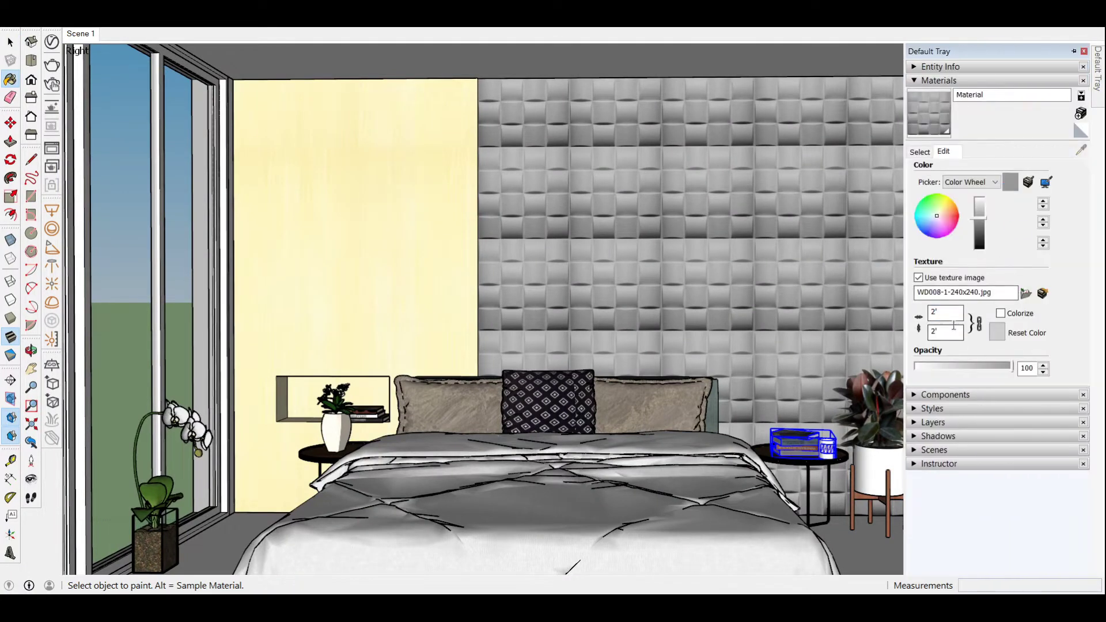
text(8)
click(921, 152)
click(10, 42)
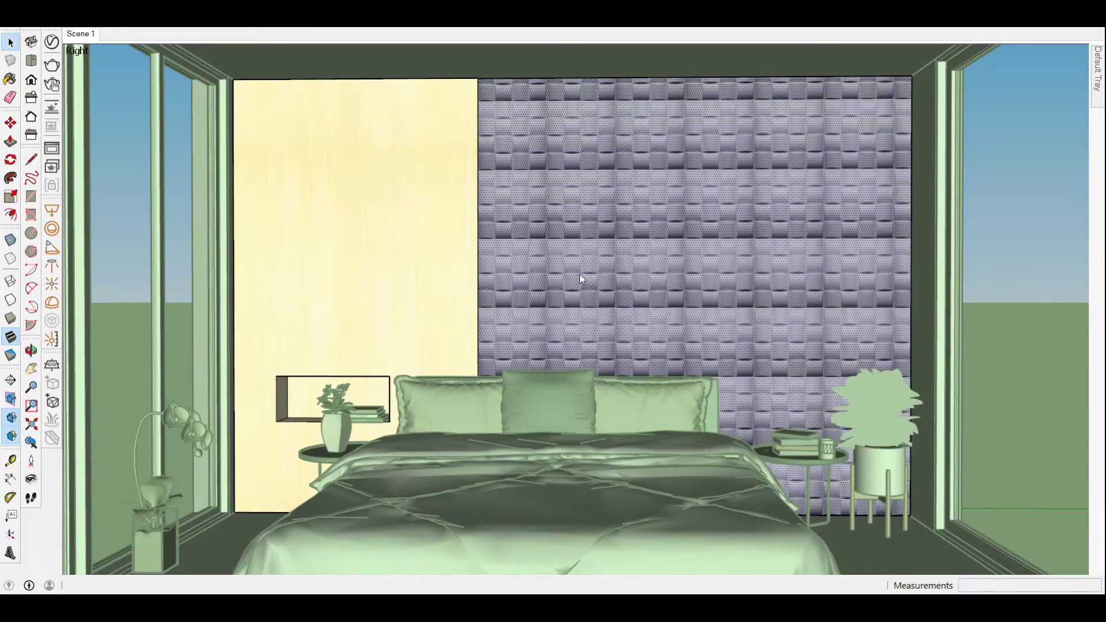
- Realign the wall's tile pattern with Texture > Position, then paste the copied books
right_click(580, 274)
mouse_move(518, 98)
mouse_down()
mouse_move(499, 88)
mouse_move(501, 105)
mouse_up()
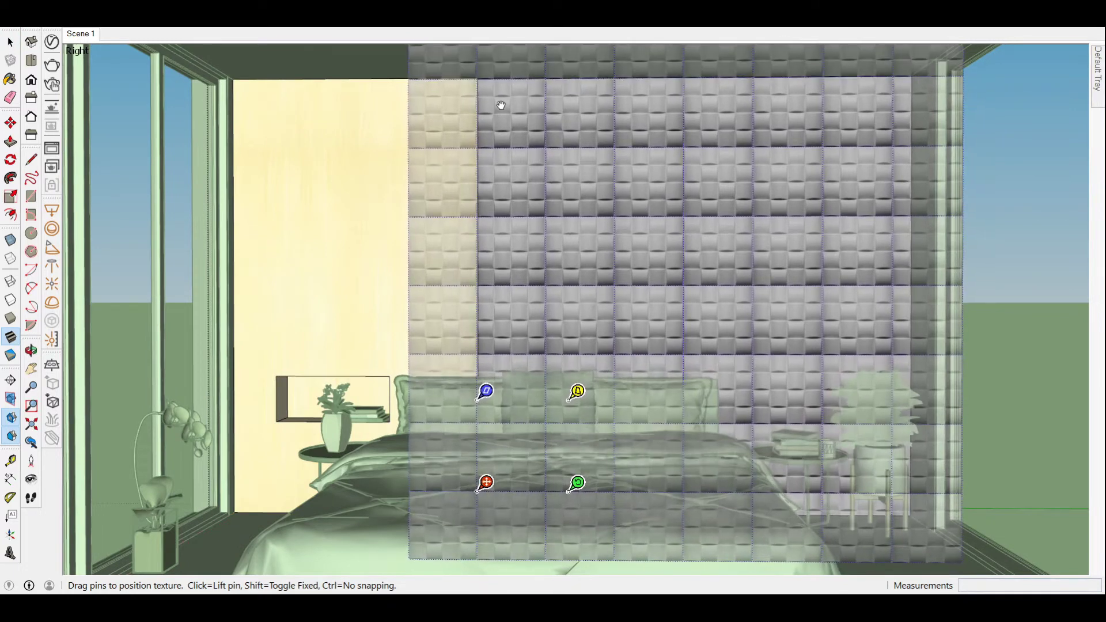
key(Return)
click(273, 551)
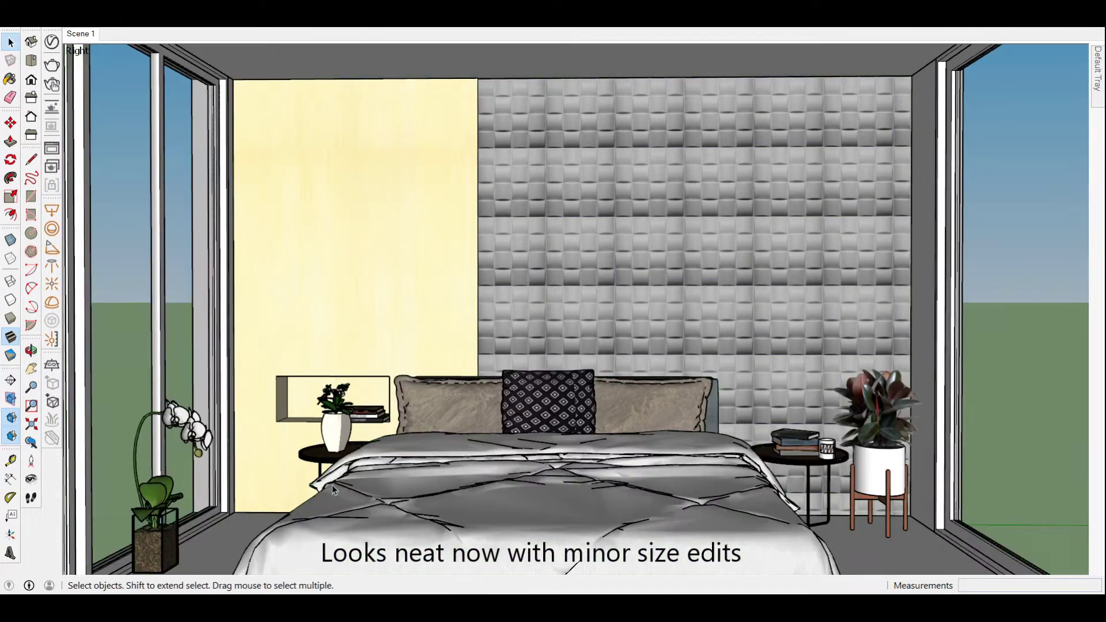
key(ctrl+v)
scroll(426, 490, up, 1)
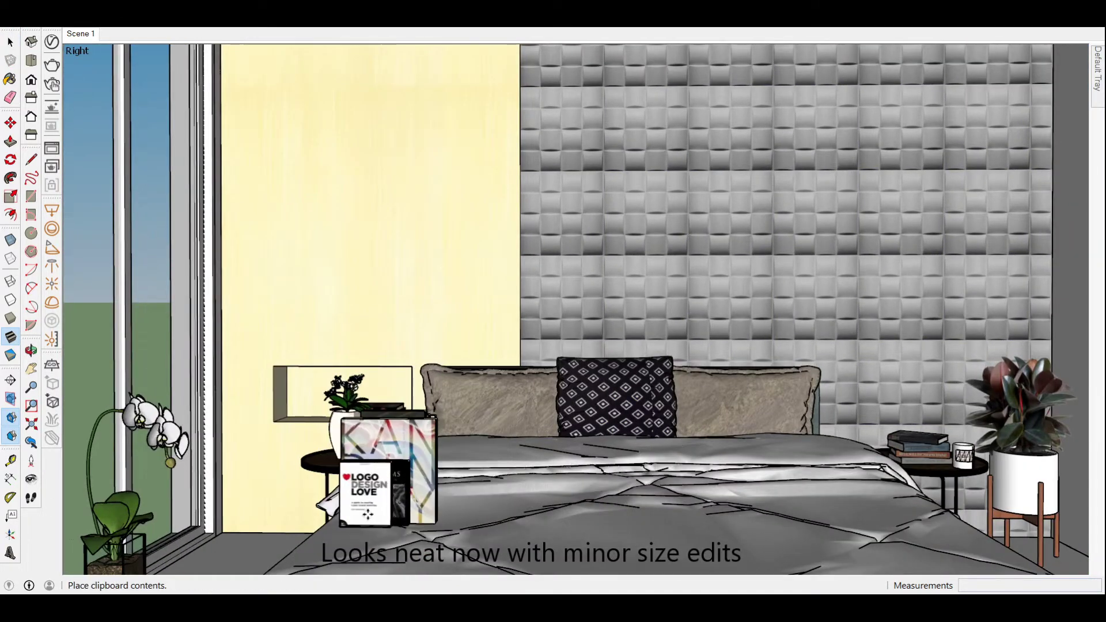
- Turn the pasted book row about 85° and carry it into the wall niche
scroll(389, 454, down, 2)
mouse_move(427, 478)
middle_down()
mouse_move(464, 334)
mouse_move(469, 475)
middle_up()
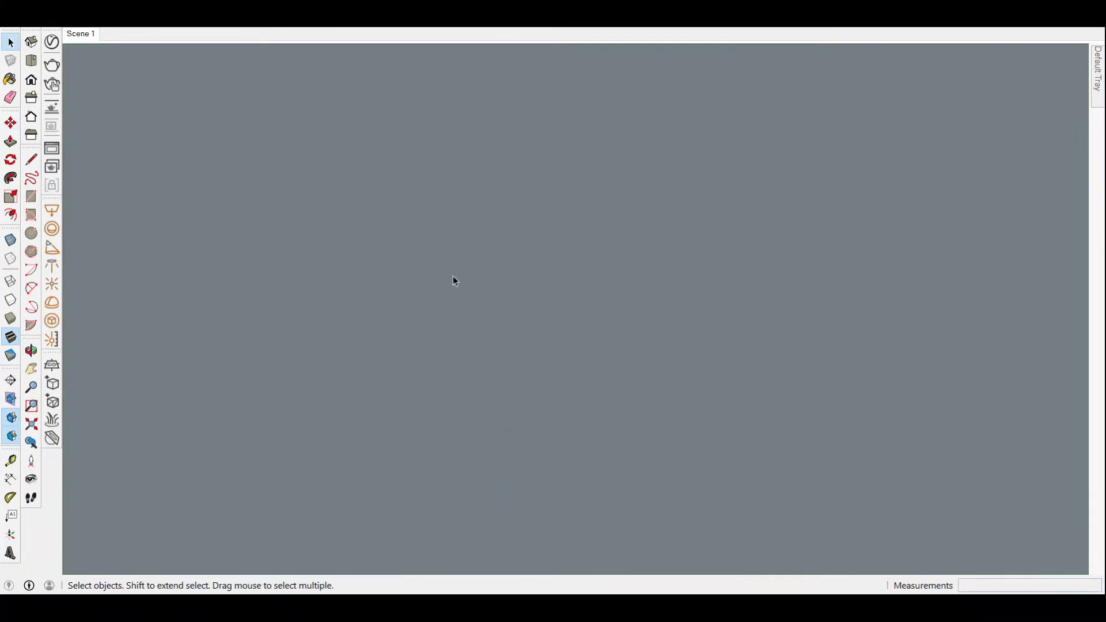
click(70, 39)
key(m)
scroll(360, 239, up, 2)
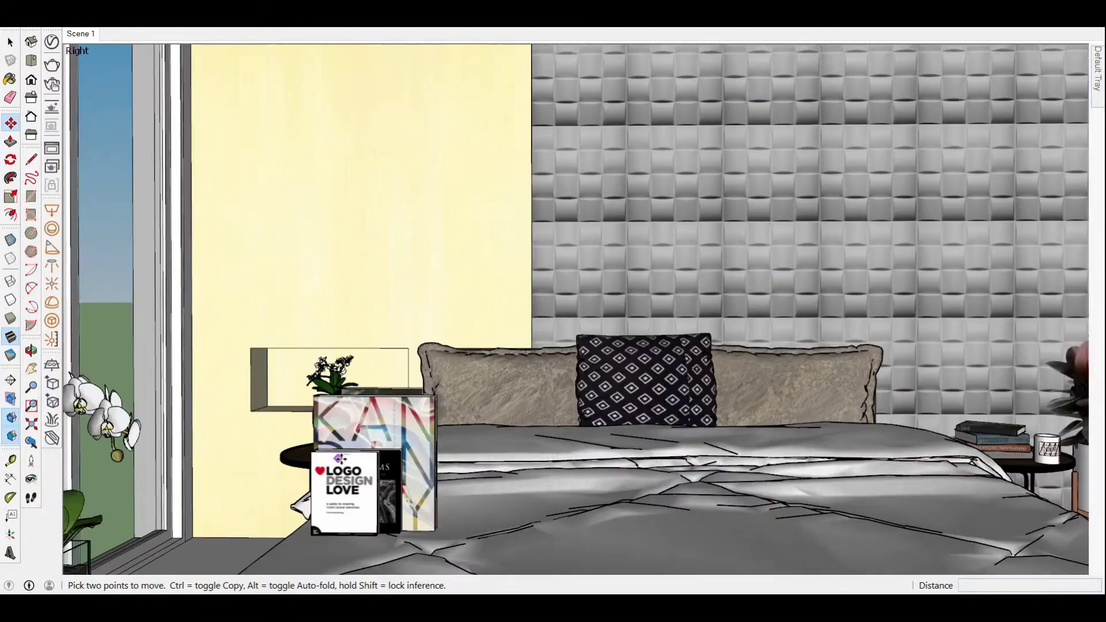
mouse_move(360, 239)
middle_down()
mouse_move(454, 531)
mouse_move(591, 543)
middle_up()
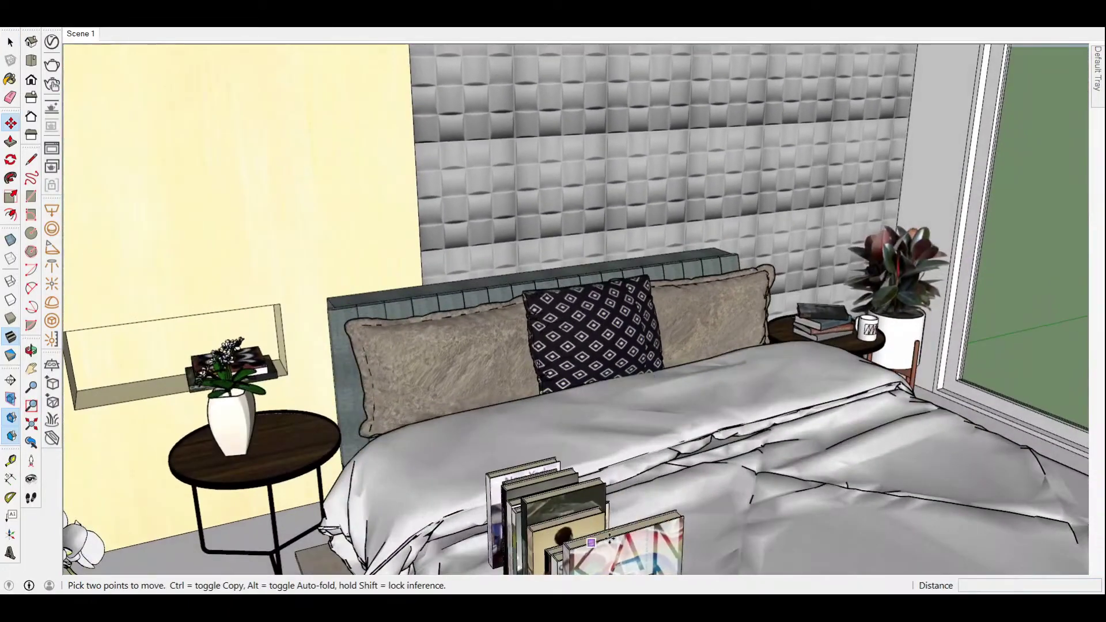
click(525, 469)
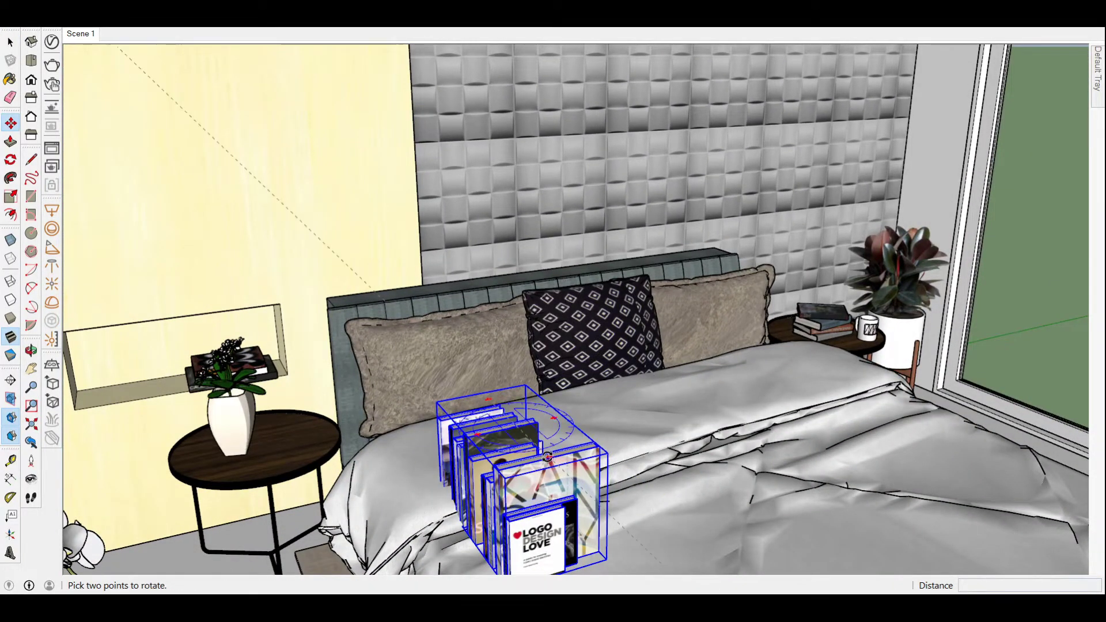
click(547, 457)
click(441, 568)
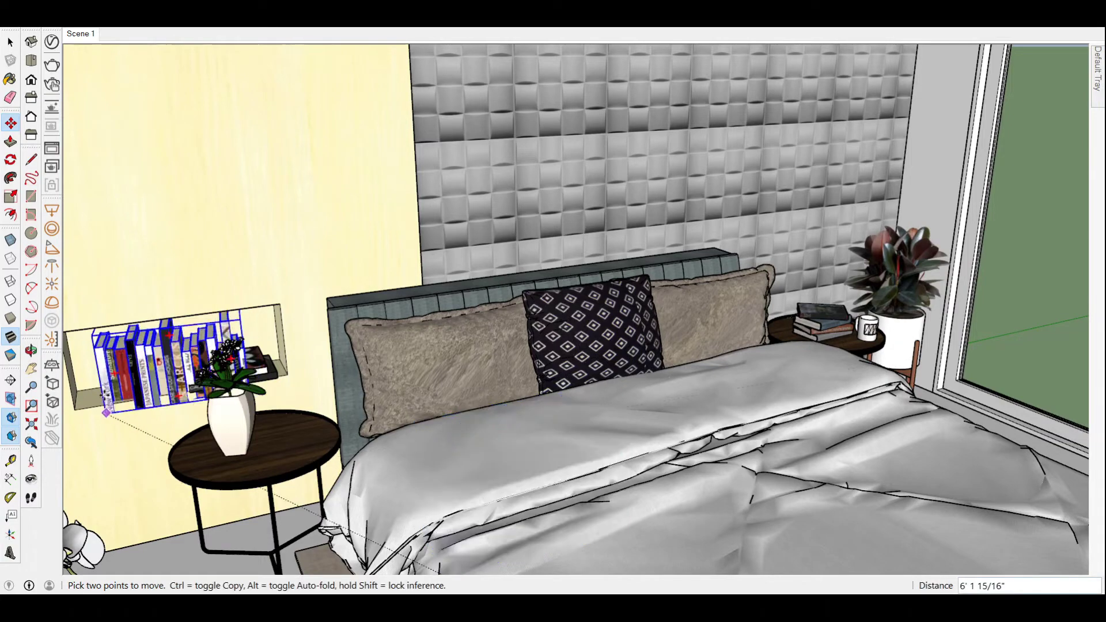
mouse_move(110, 323)
middle_down()
mouse_move(109, 305)
mouse_move(533, 198)
mouse_move(507, 242)
middle_up()
scroll(108, 298, up, 3)
- Reposition the upright book row inside the niche
key(q)
click(372, 199)
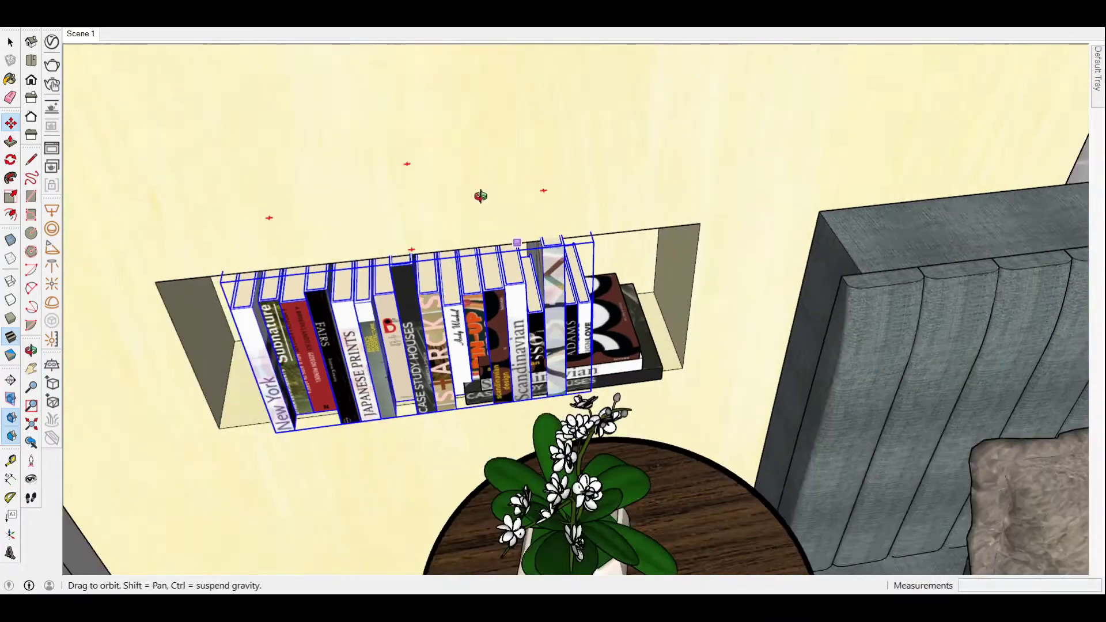
key(m)
scroll(507, 242, up, 3)
click(271, 418)
mouse_move(271, 418)
middle_down()
mouse_move(244, 403)
mouse_move(346, 346)
middle_up()
key(space)
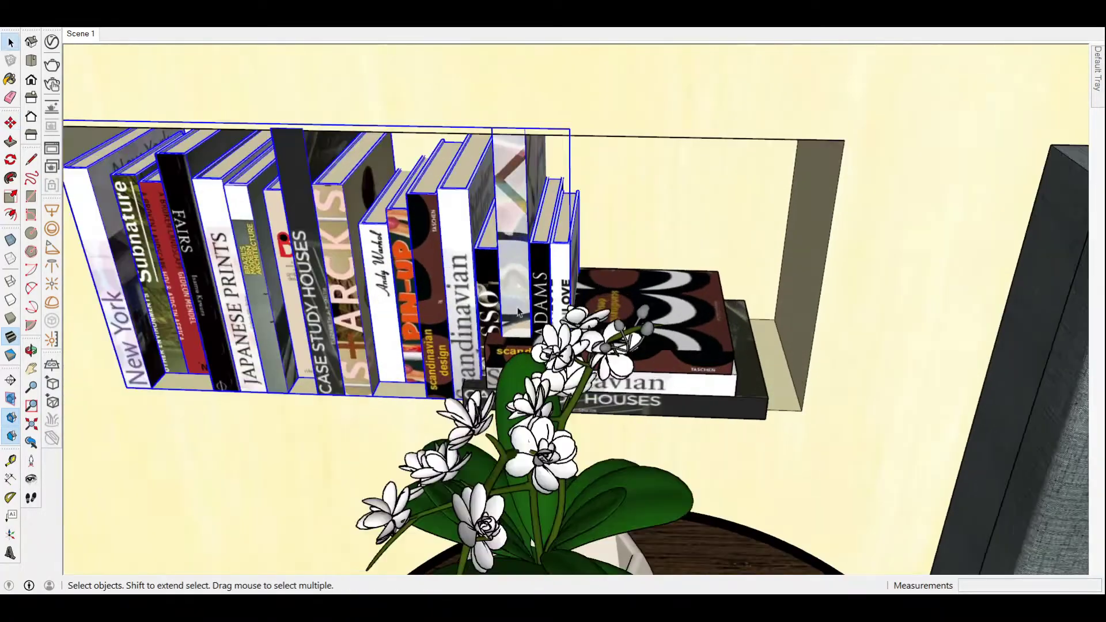
- Scale the books down to about 0.85 so they fit the niche opening
key(s)
click(551, 153)
click(516, 172)
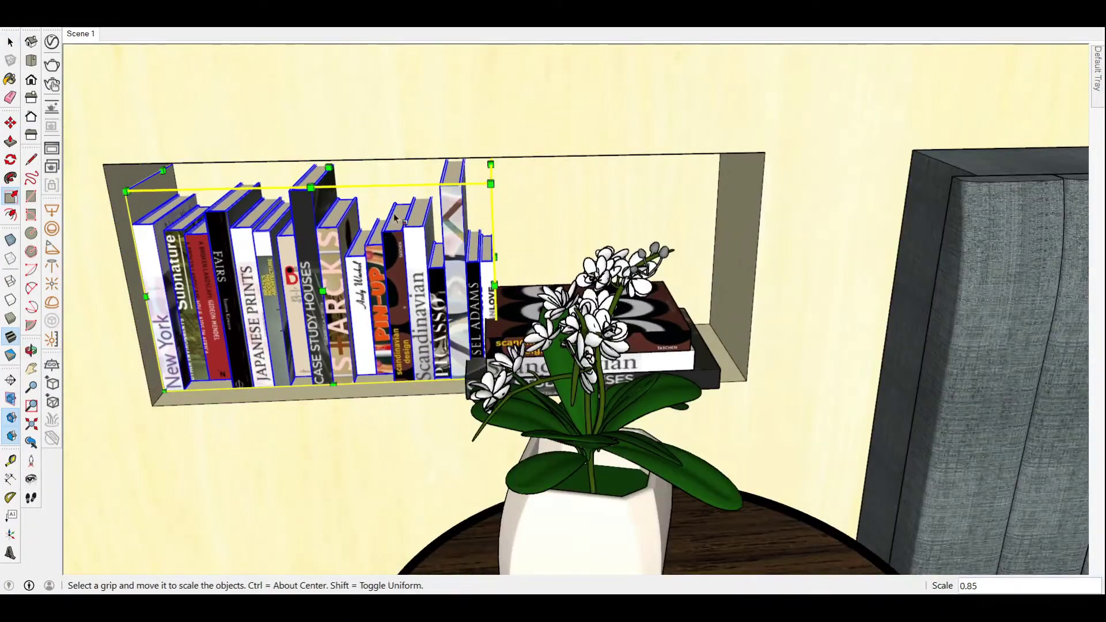
scroll(516, 171, up, 3)
mouse_move(516, 171)
middle_down()
mouse_move(221, 431)
mouse_move(461, 345)
middle_up()
key(m)
key(space)
scroll(461, 346, down, 2)
- Slide the flat magazine stack along the shelf beside the book row
click(700, 375)
key(m)
drag(700, 374, 686, 369)
key(space)
click(79, 34)
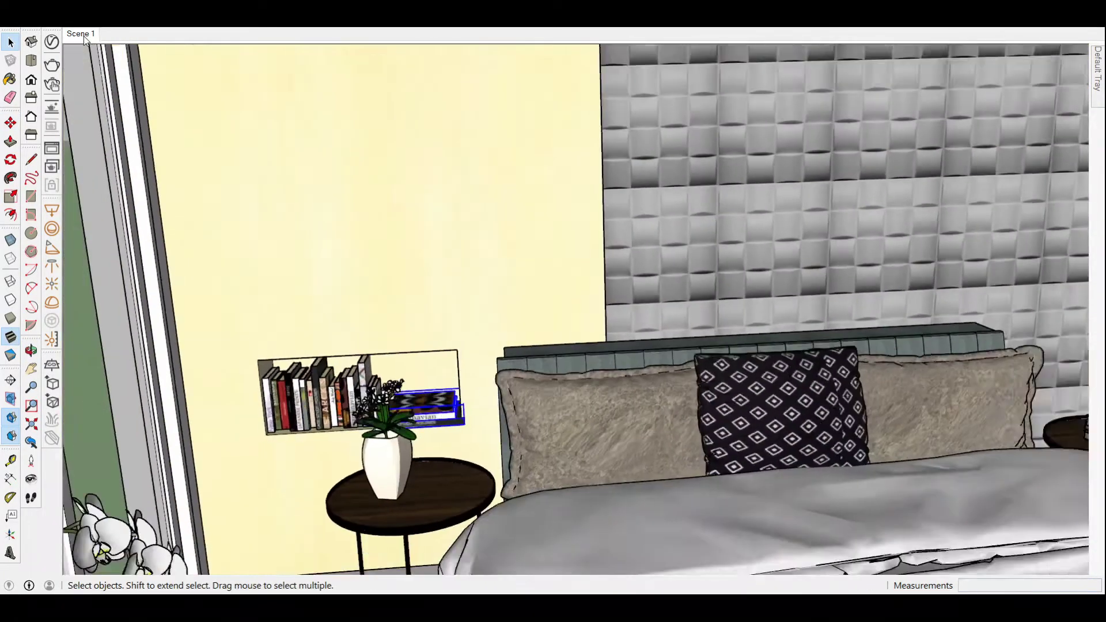
scroll(464, 343, down, 5)
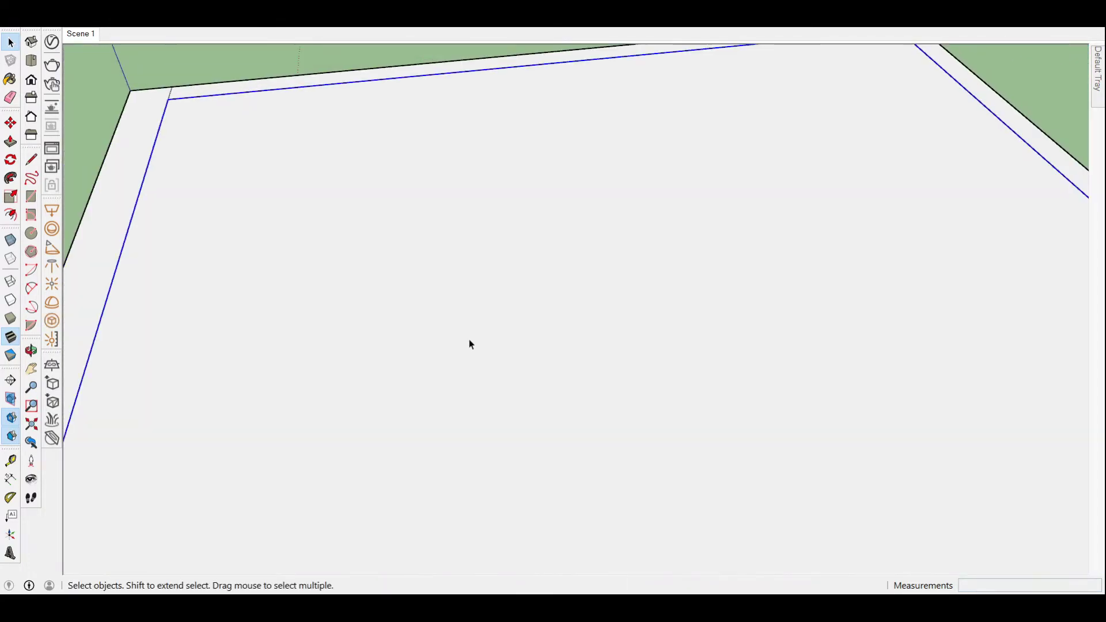
- Raise the roof straight up to 15' to open the room
middle_drag(469, 343, 629, 191)
click(247, 304)
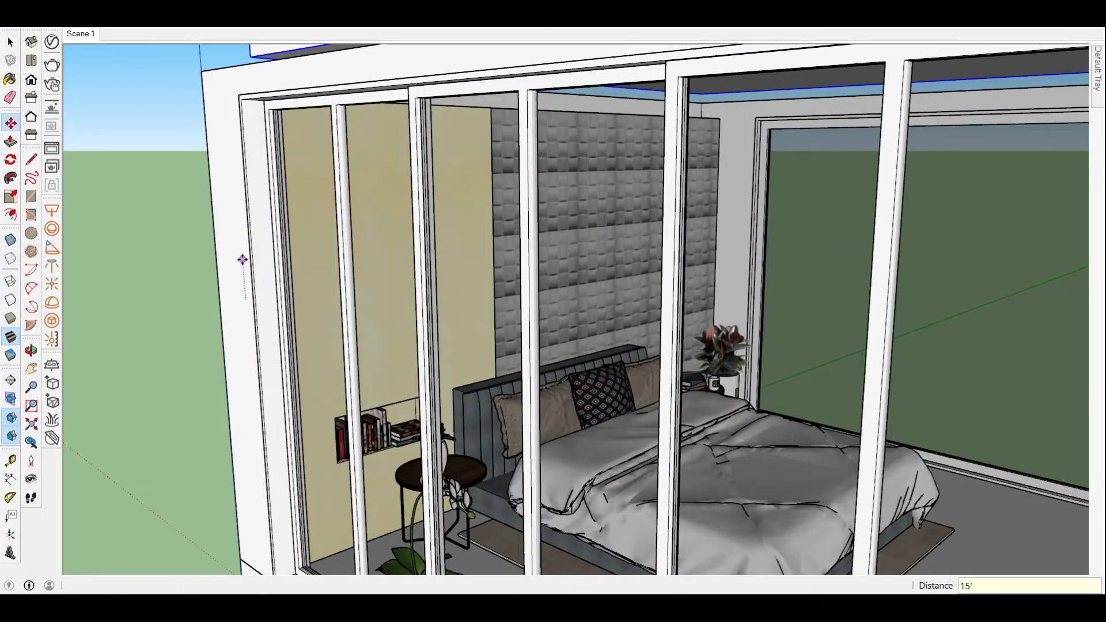
key(Return)
key(space)
scroll(376, 330, down, 5)
- Orbit below the house and select the ceiling fan
mouse_move(376, 330)
middle_down()
mouse_move(529, 186)
mouse_move(596, 301)
mouse_move(573, 188)
middle_up()
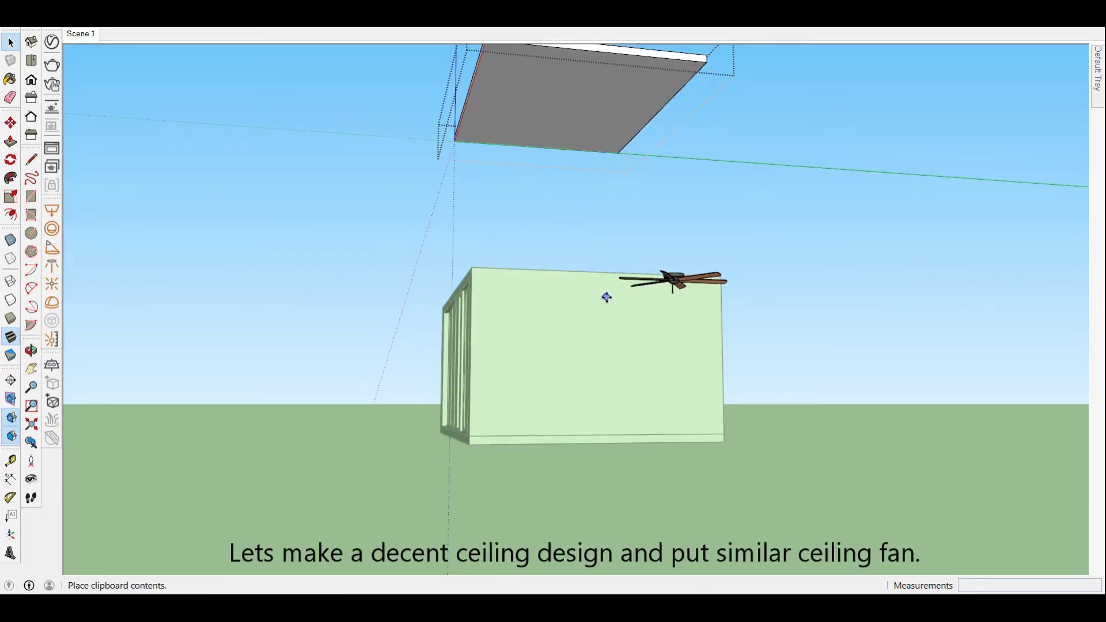
key(space)
click(706, 254)
mouse_move(706, 254)
middle_down()
mouse_move(694, 451)
mouse_move(618, 470)
middle_up()
scroll(693, 452, up, 3)
scroll(693, 452, up, 3)
- Edit the fan, select its pull chain, and view the six-bladed fan from below
double_click(617, 469)
scroll(628, 409, down, 3)
scroll(615, 483, up, 2)
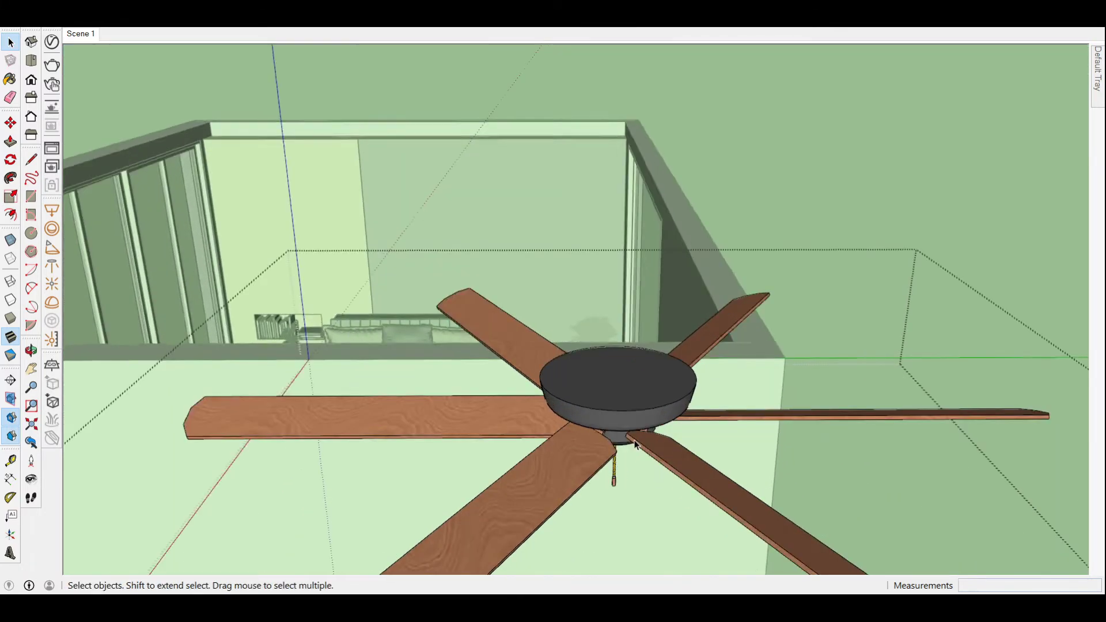
middle_drag(616, 483, 594, 480)
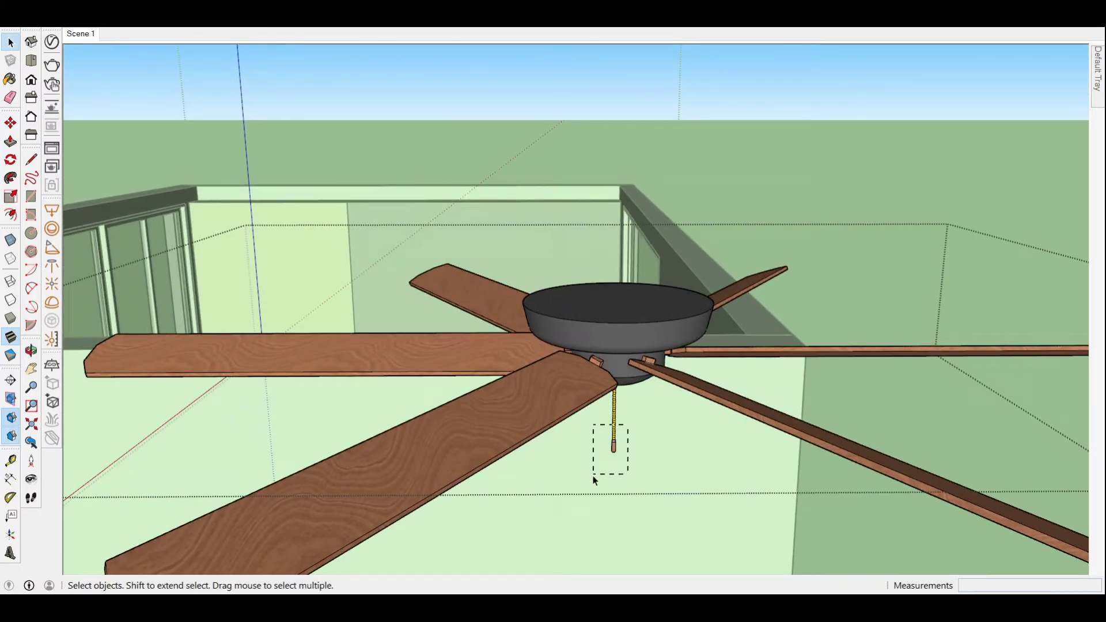
drag(594, 480, 593, 479)
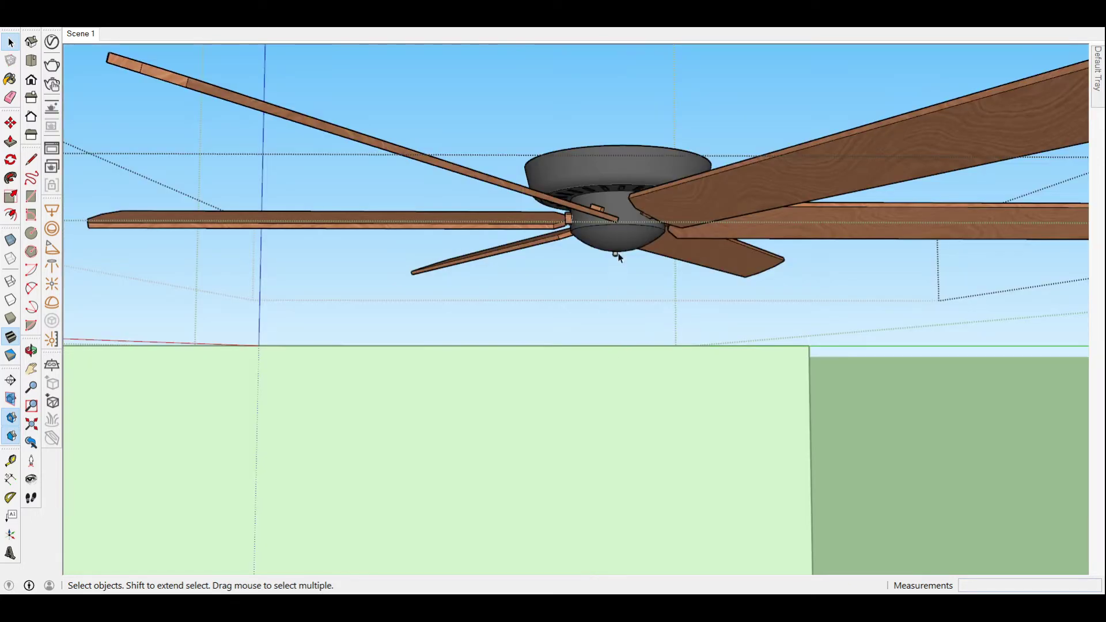
mouse_move(619, 257)
middle_down()
mouse_move(636, 175)
mouse_move(623, 236)
middle_up()
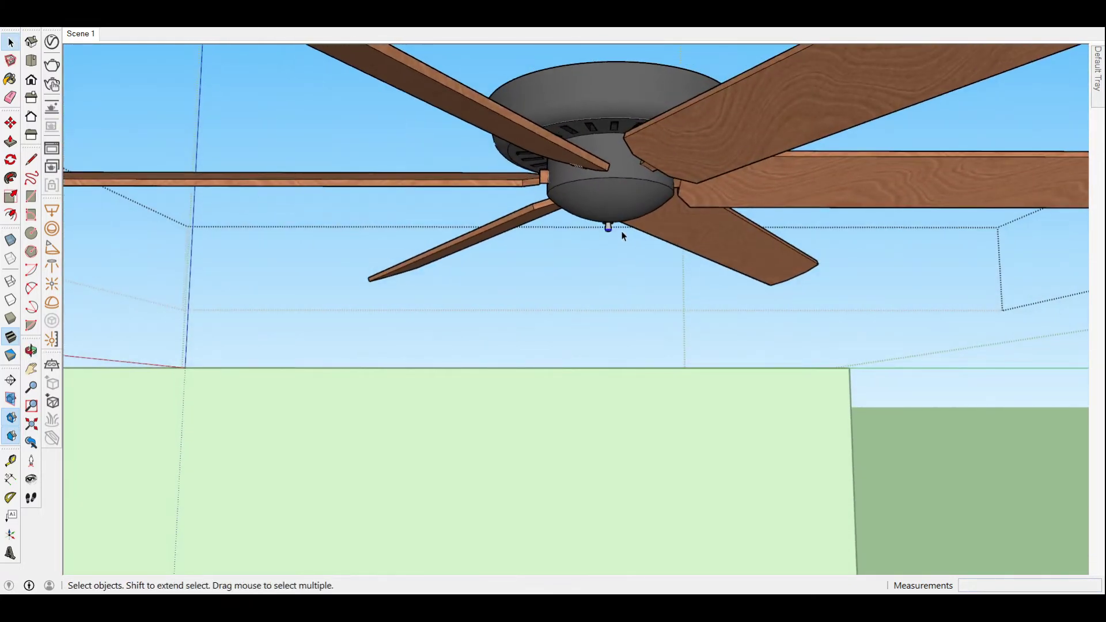
scroll(608, 424, down, 3)
mouse_move(573, 435)
middle_down()
mouse_move(571, 331)
mouse_move(573, 373)
middle_up()
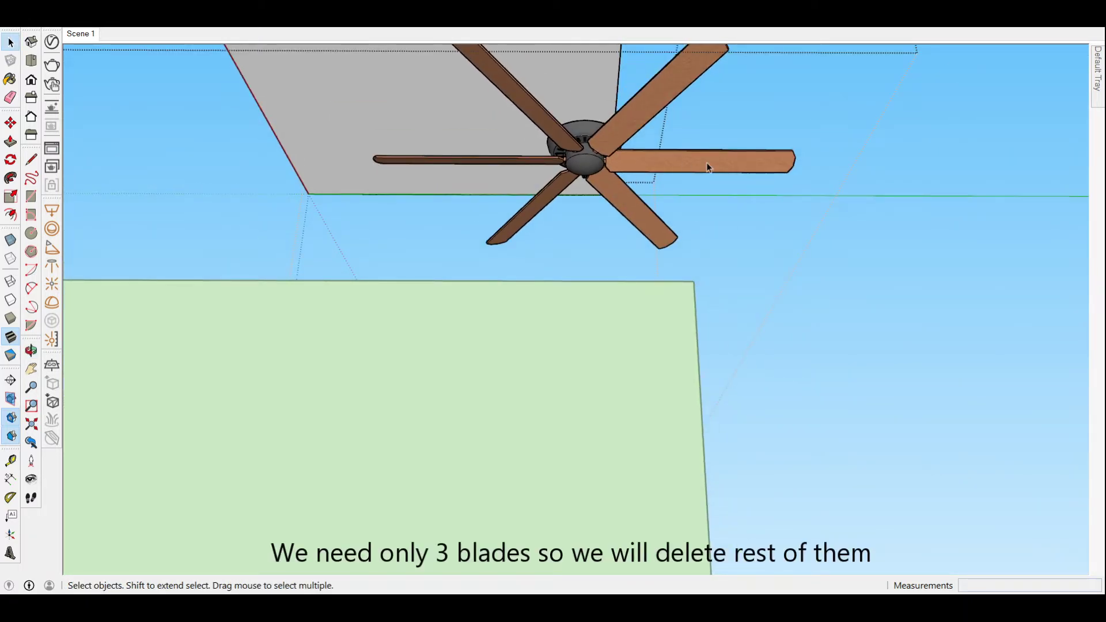
- Open the fan group for editing and delete an extra fan blade
double_click(513, 162)
click(432, 162)
key(Delete)
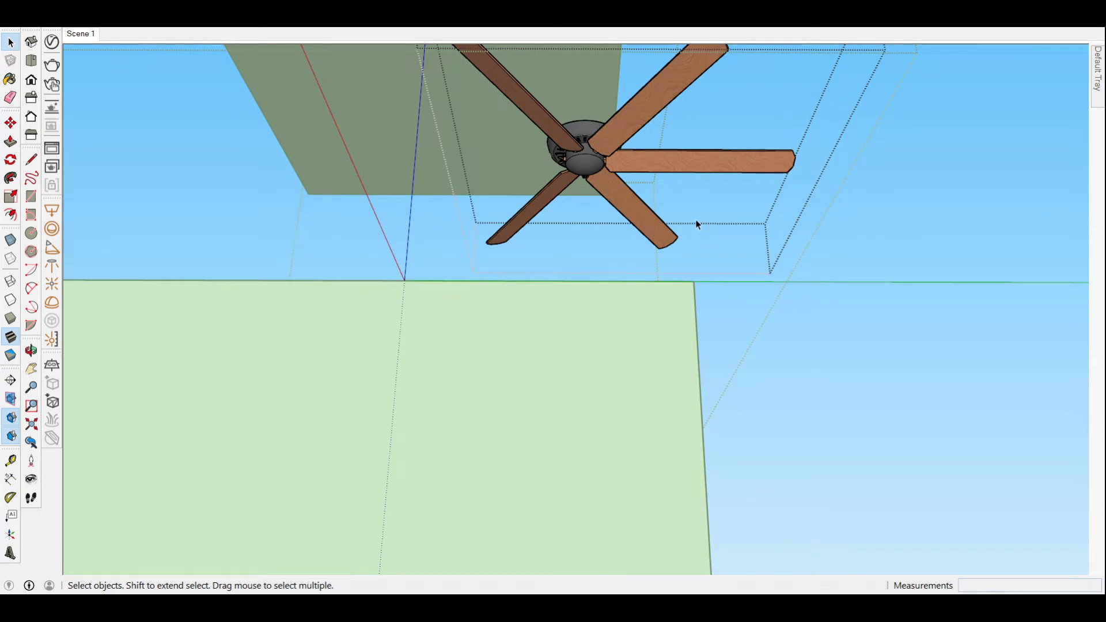
scroll(638, 270, down, 2)
scroll(600, 186, up, 1)
scroll(582, 219, up, 5)
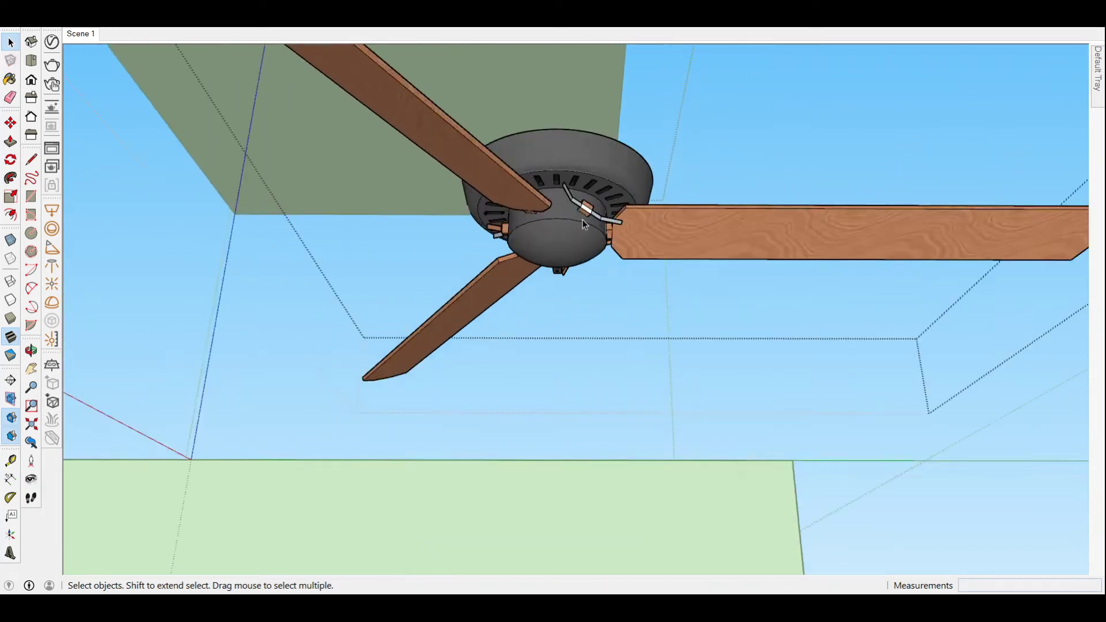
scroll(581, 206, up, 3)
- Delete the switch bracket's upper piece, lower face and leftover bracket block
key(Delete)
click(569, 189)
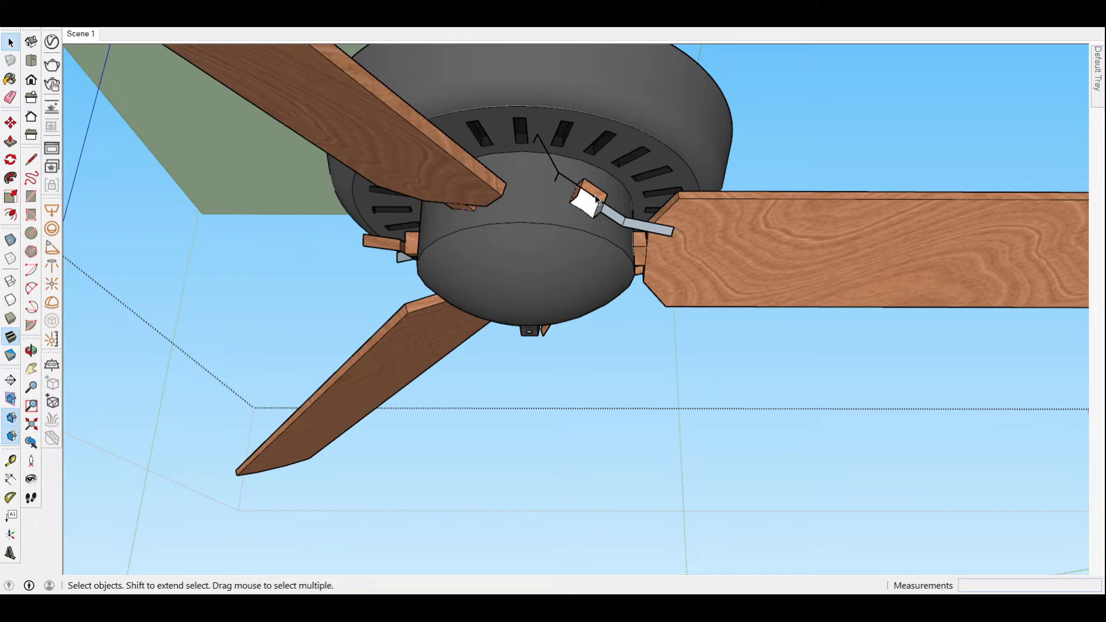
middle_drag(623, 226, 647, 251)
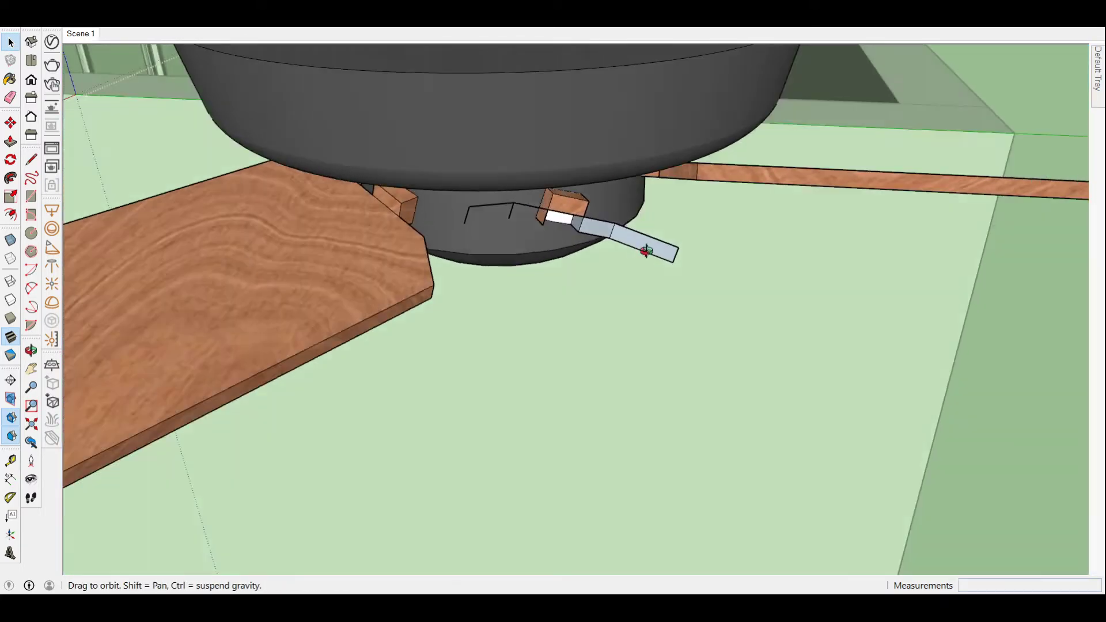
scroll(647, 252, up, 3)
middle_drag(468, 198, 662, 172)
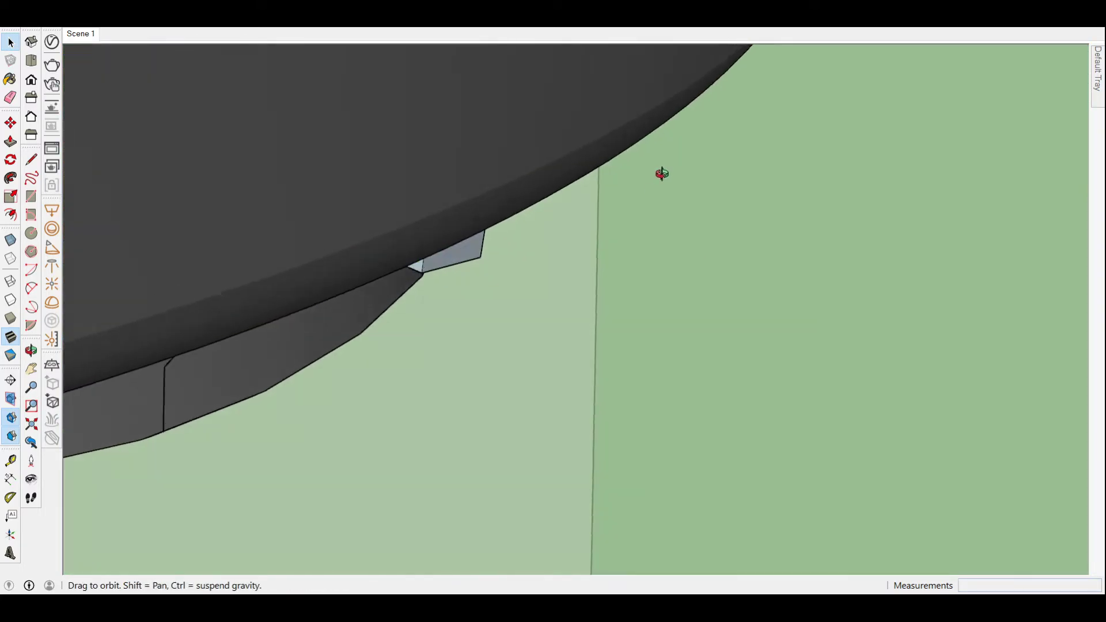
scroll(457, 211, up, 3)
drag(449, 172, 356, 310)
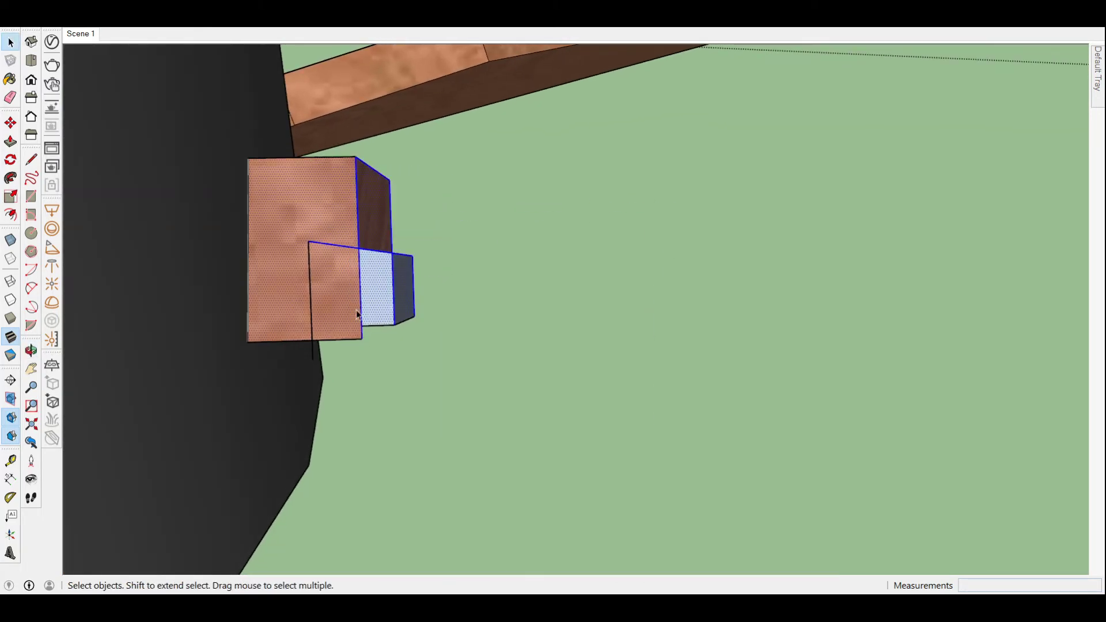
key(Delete)
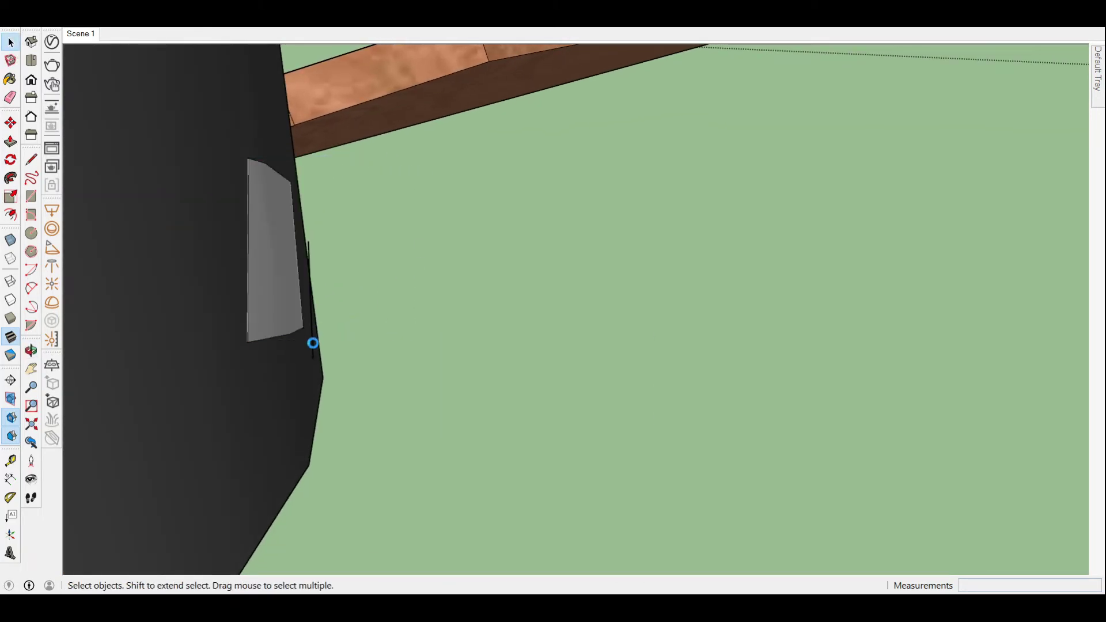
- Draw a circle on the fan hub and pull it up into a vertical mounting rod
scroll(313, 344, down, 5)
scroll(431, 244, down, 3)
mouse_move(432, 244)
middle_down()
mouse_move(427, 366)
mouse_move(645, 313)
mouse_move(555, 506)
middle_up()
key(c)
scroll(556, 506, up, 2)
scroll(561, 507, up, 2)
click(569, 507)
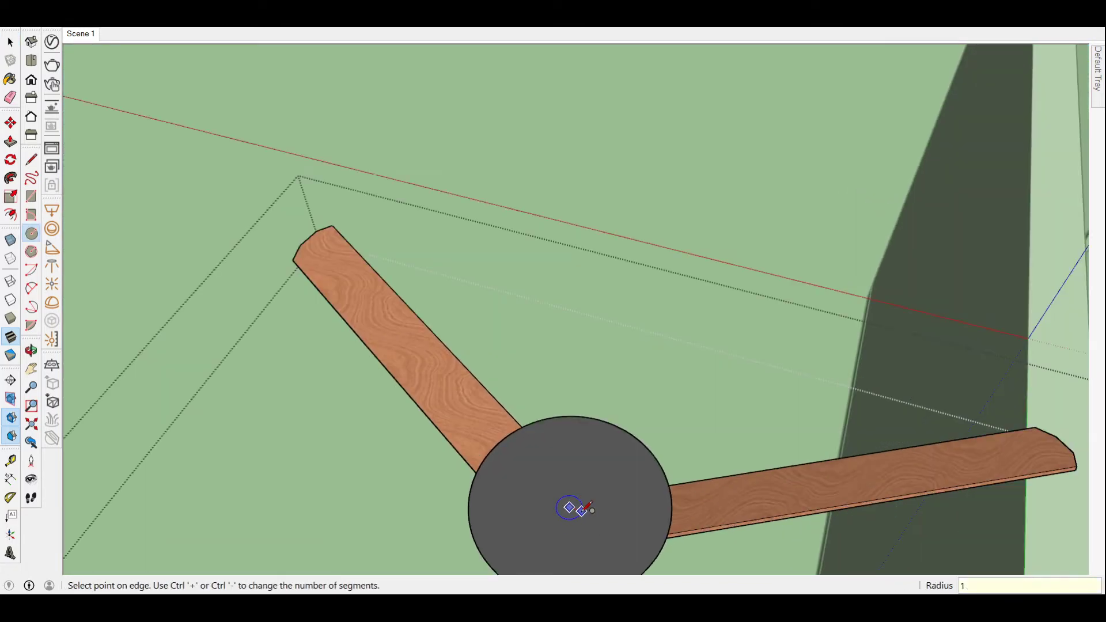
key(Return)
key(p)
drag(568, 507, 573, 361)
mouse_move(573, 361)
middle_down()
mouse_move(338, 261)
mouse_move(571, 492)
mouse_move(454, 413)
mouse_move(534, 194)
middle_up()
key(space)
click(382, 346)
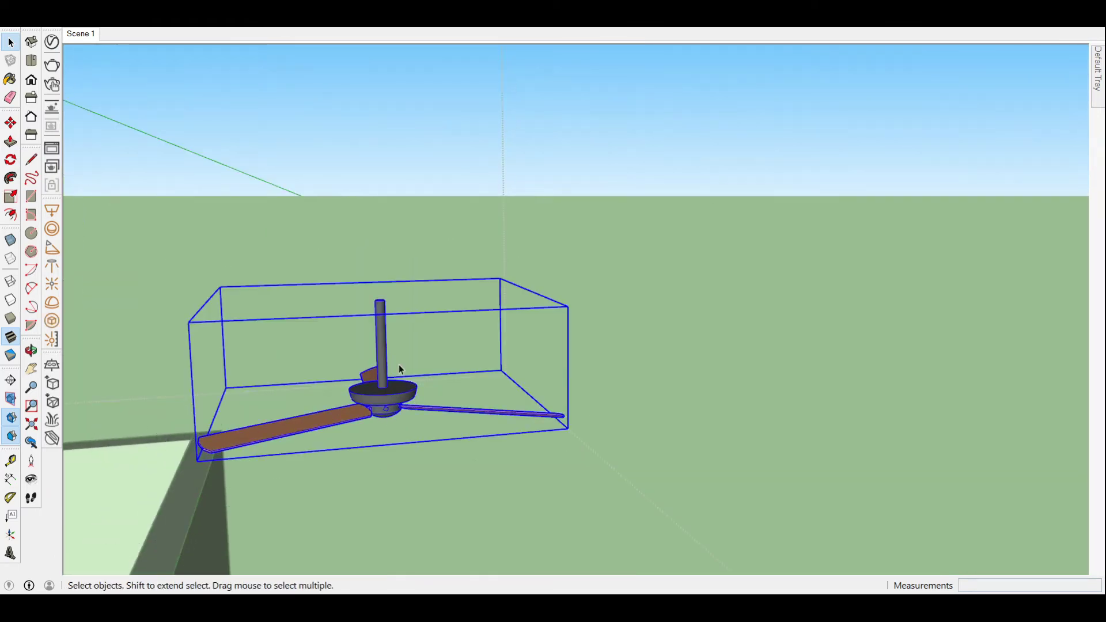
- Move the fan up to sit just under the ceiling slab
key(m)
scroll(406, 332, down, 3)
middle_drag(406, 331, 445, 395)
drag(433, 474, 259, 248)
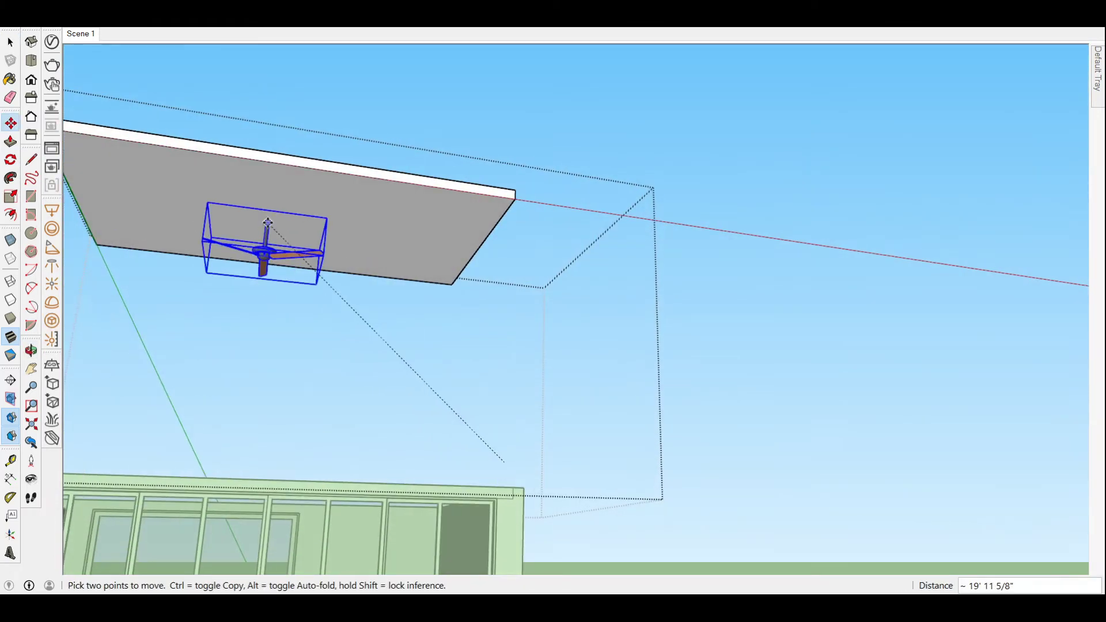
key(space)
- Measure the distance between the fan and the ceiling with Tape Measure
key(t)
middle_drag(437, 516, 339, 441)
click(415, 366)
click(502, 411)
mouse_move(502, 411)
middle_down()
mouse_move(448, 349)
mouse_move(458, 416)
mouse_move(308, 390)
middle_up()
key(space)
scroll(560, 403, down, 2)
mouse_move(560, 403)
middle_down()
mouse_move(344, 236)
mouse_move(461, 127)
middle_up()
scroll(479, 115, up, 3)
scroll(481, 115, up, 4)
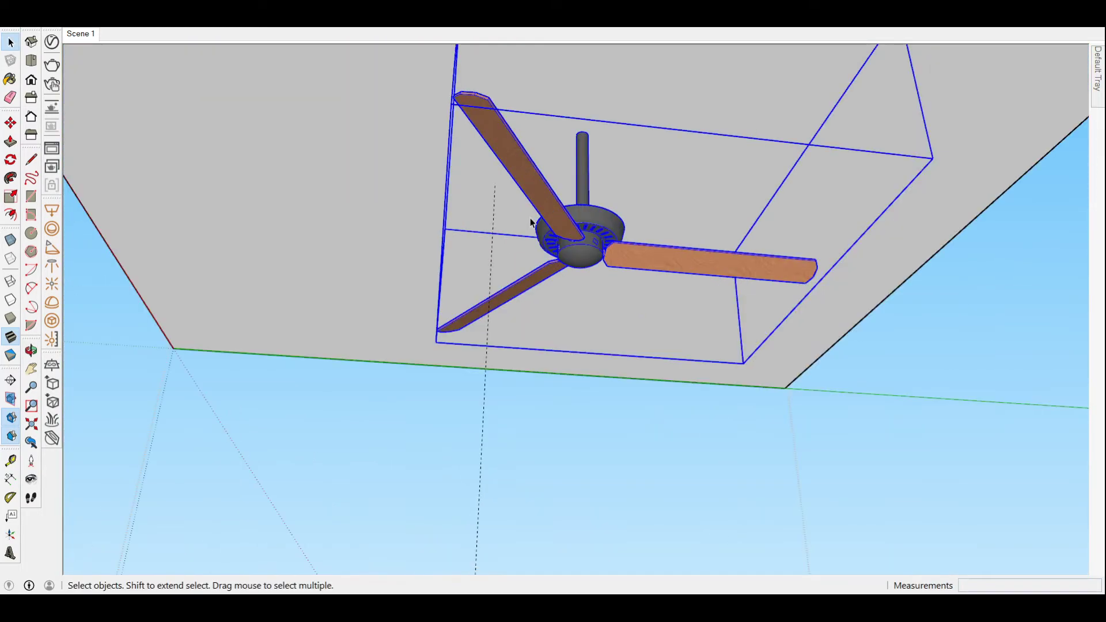
- Adjust the fan's height against the ceiling, then return to the Scene 1 view
key(m)
scroll(582, 239, down, 2)
middle_drag(582, 239, 987, 242)
click(1003, 243)
key(space)
middle_drag(363, 247, 403, 173)
click(598, 161)
key(m)
click(594, 141)
key(space)
click(87, 35)
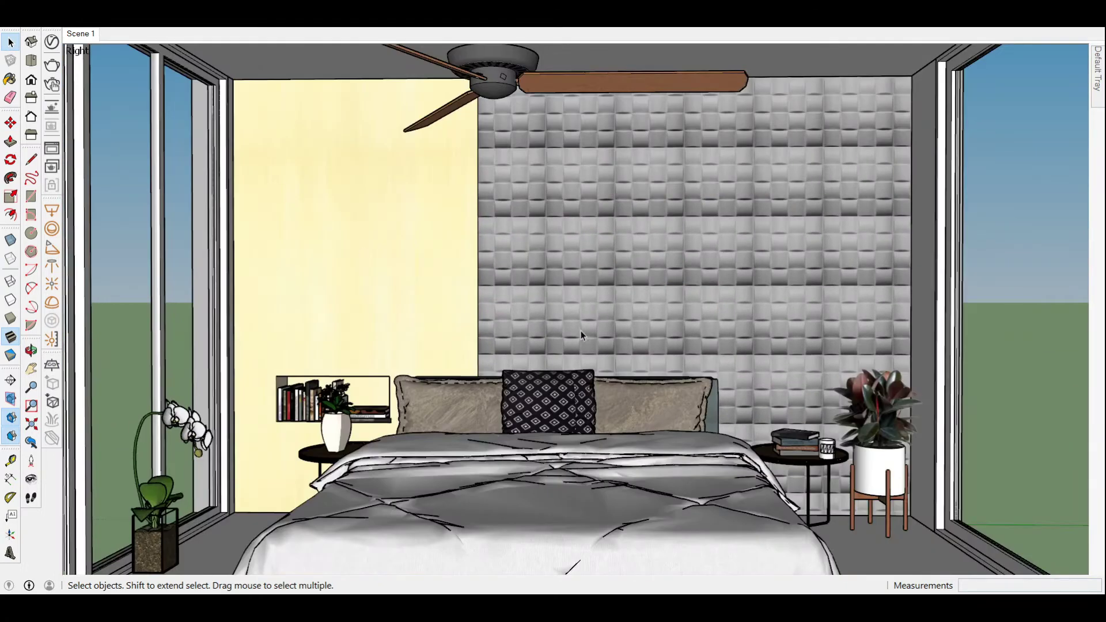
- Place the pasted wall clock and rotate it 90° to face the room
click(447, 398)
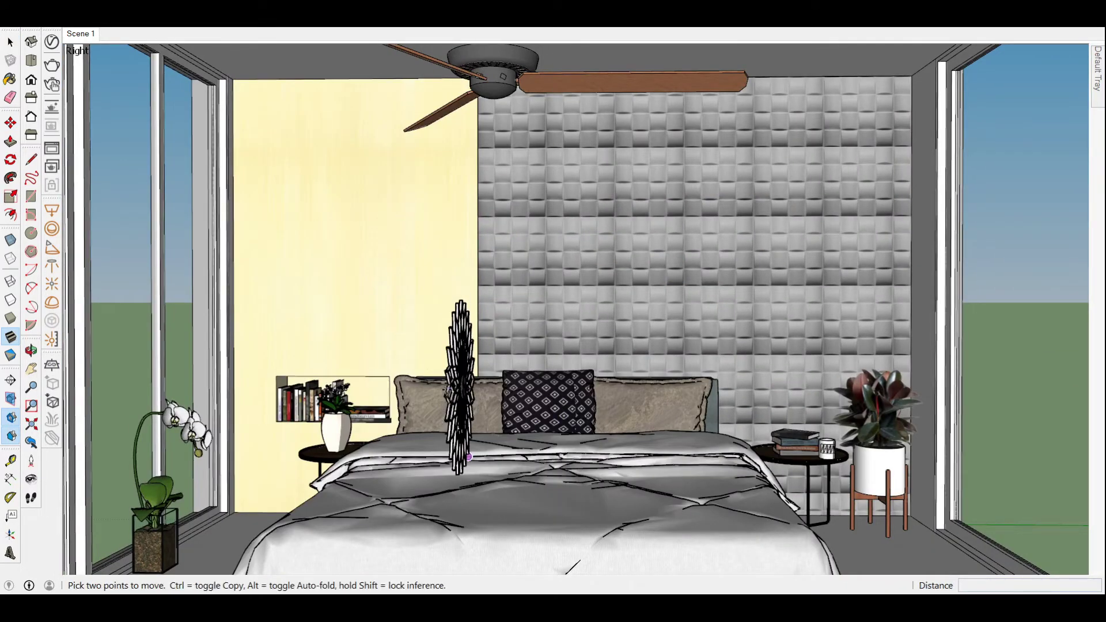
middle_drag(446, 398, 425, 409)
scroll(425, 410, up, 3)
click(425, 409)
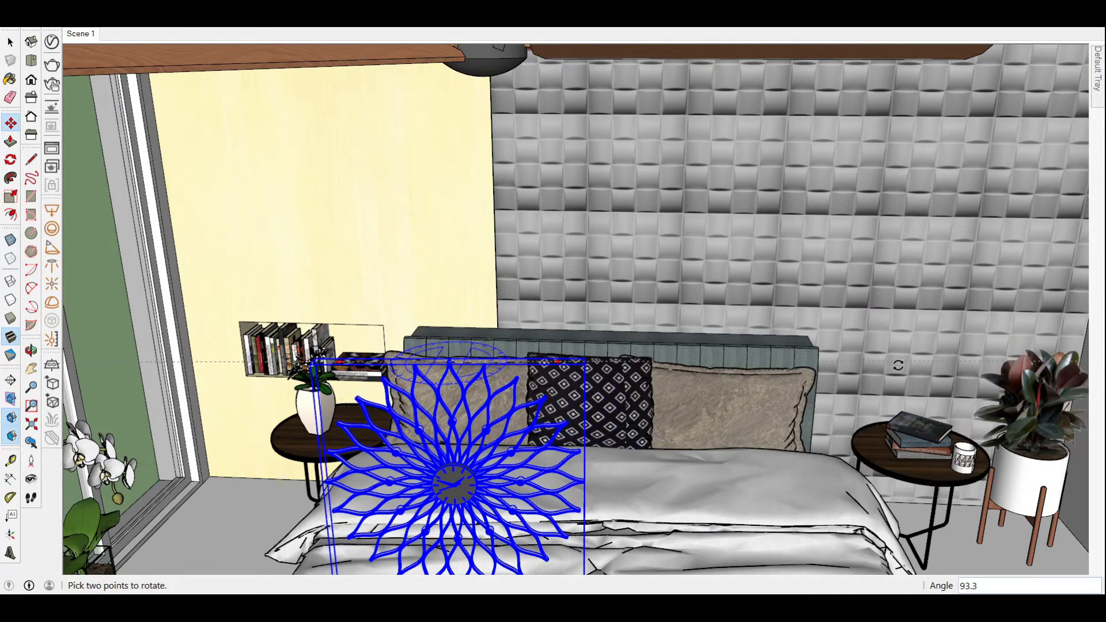
text(90)
key(Return)
- Move the clock onto the yellow wall and scale it down to about 0.78
scroll(468, 390, up, 5)
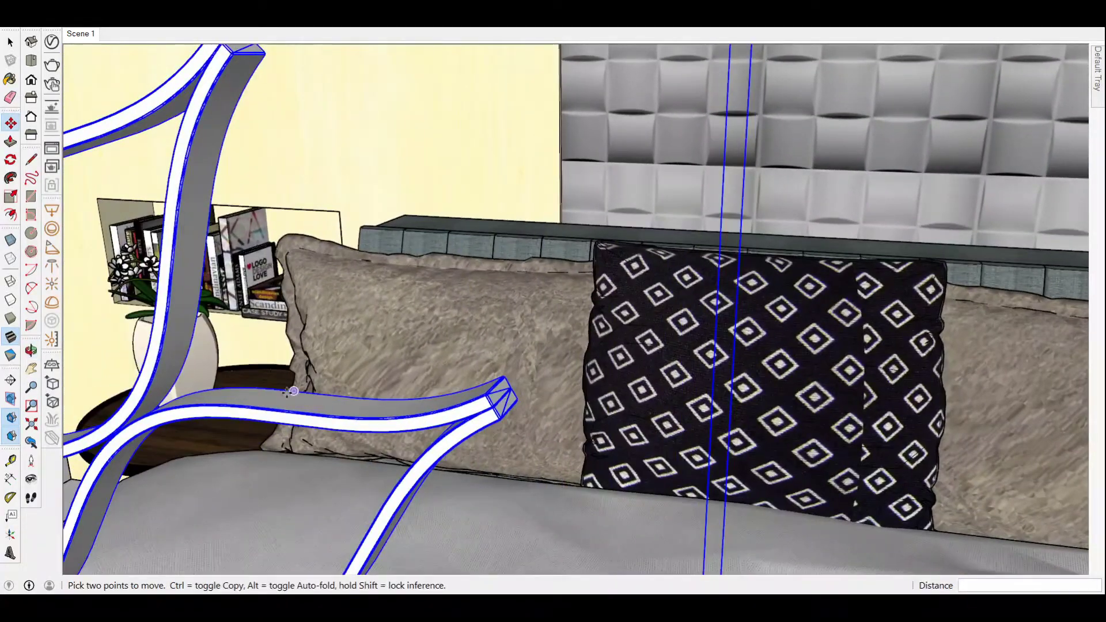
click(291, 392)
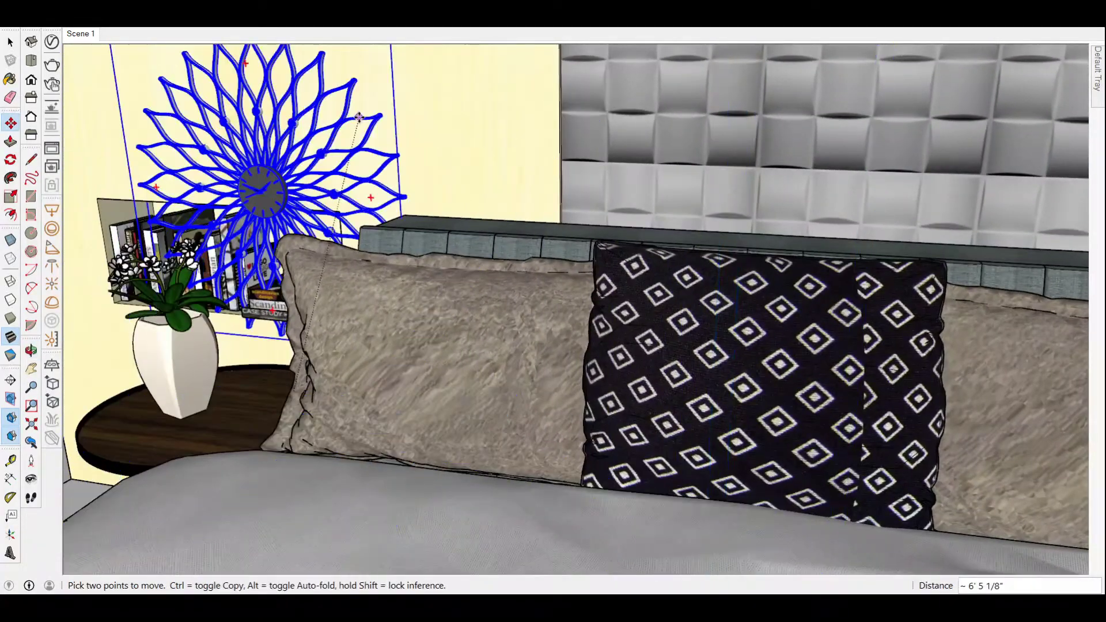
click(78, 34)
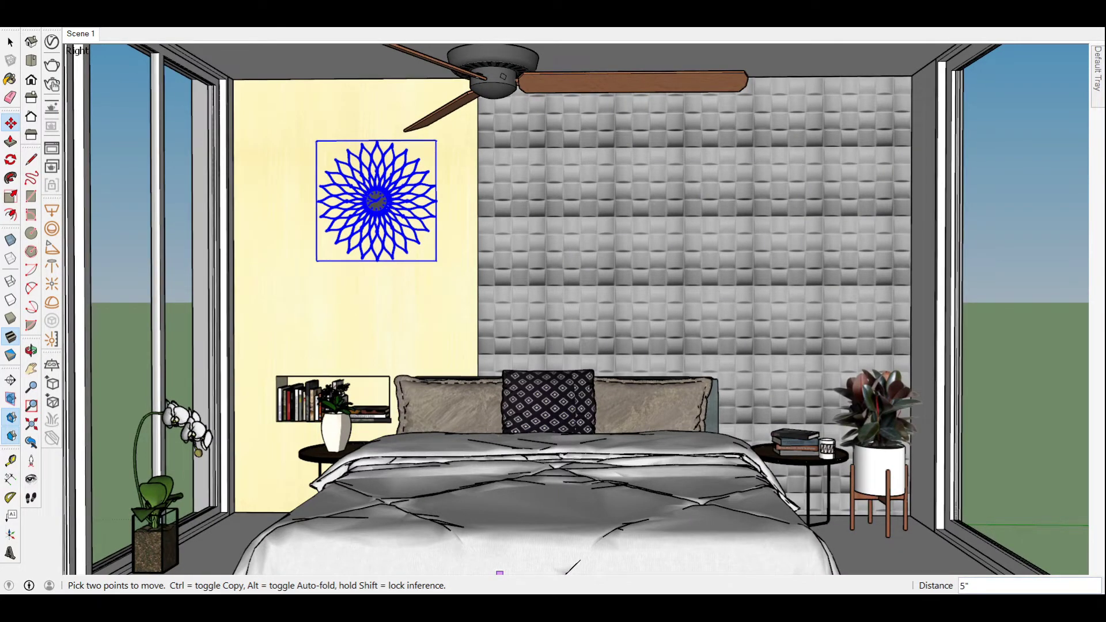
key(s)
scroll(307, 123, up, 3)
drag(279, 106, 339, 147)
key(space)
click(80, 33)
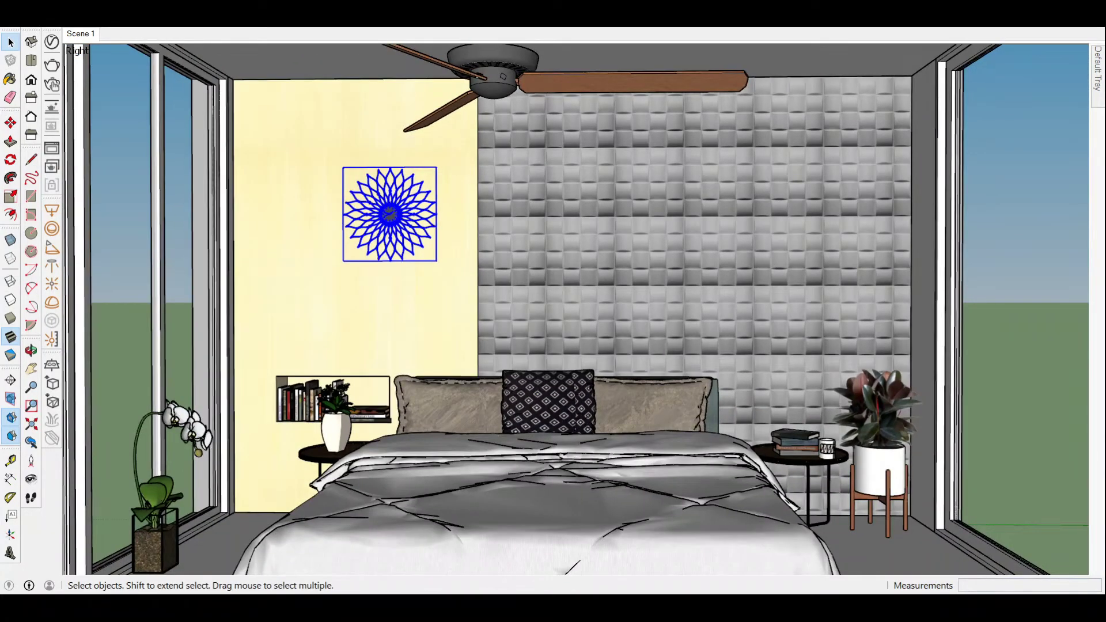
- Raise the clock 3" up the wall above the bookshelf
key(m)
drag(444, 298, 447, 267)
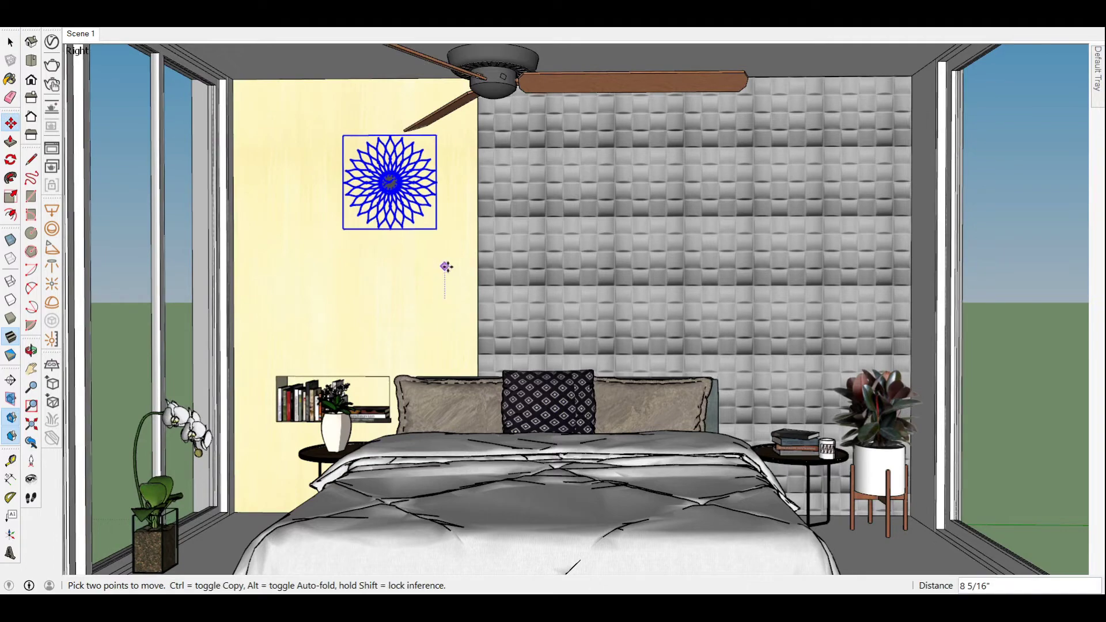
text(3)
key(Return)
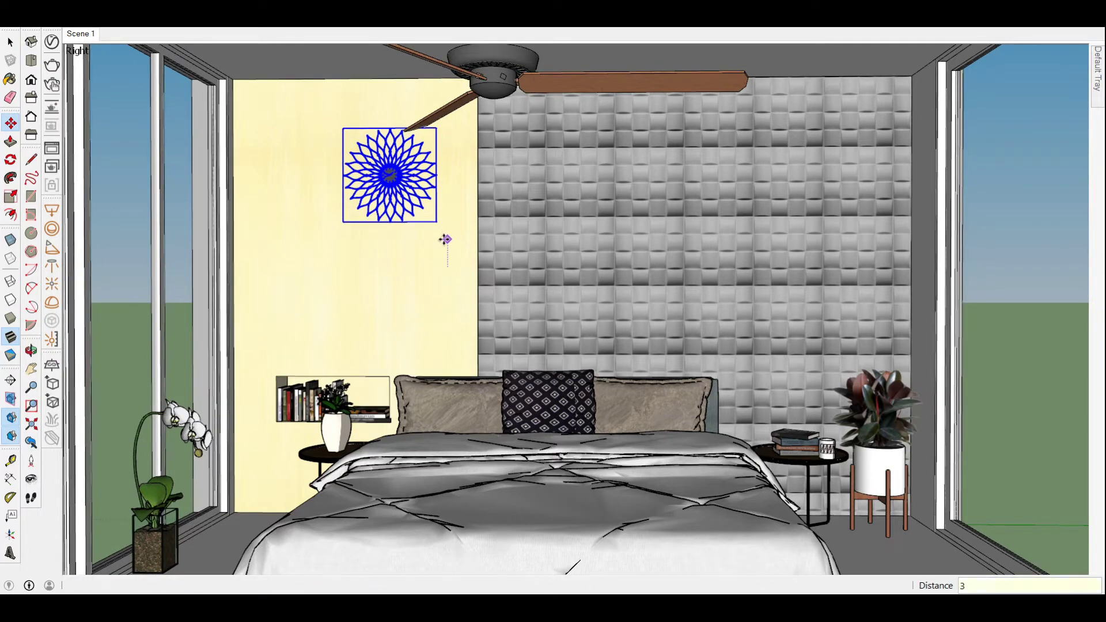
key(space)
scroll(303, 234, up, 5)
mouse_move(304, 235)
middle_down()
mouse_move(385, 238)
mouse_move(271, 265)
middle_up()
click(489, 256)
key(m)
key(space)
- Deselect the clock and orbit to an outside view of the bedroom ceiling
click(309, 227)
click(83, 35)
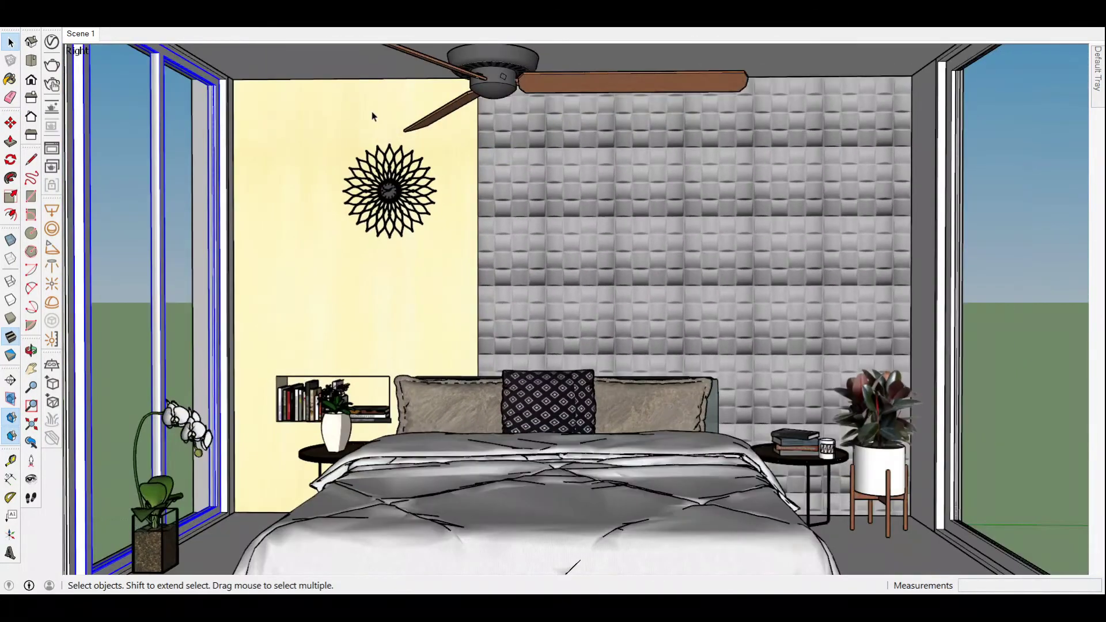
mouse_move(372, 112)
middle_down()
mouse_move(566, 363)
mouse_move(518, 267)
middle_up()
scroll(390, 241, down, 5)
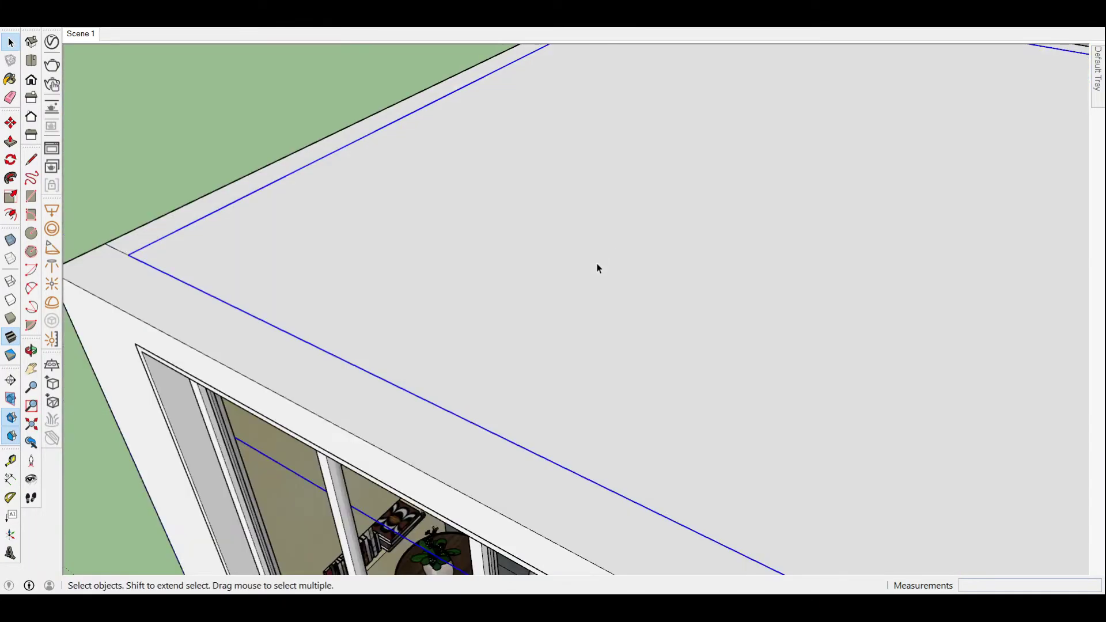
key(m)
mouse_move(546, 314)
middle_down()
mouse_move(341, 271)
mouse_move(341, 220)
mouse_move(724, 363)
mouse_move(815, 334)
mouse_move(500, 161)
middle_up()
key(space)
scroll(340, 219, down, 3)
scroll(494, 174, up, 3)
scroll(494, 175, down, 2)
scroll(489, 178, up, 2)
scroll(494, 187, up, 2)
- Draw a 6" rectangle on the ceiling and extrude it into a thin box
key(r)
click(443, 221)
text(6)
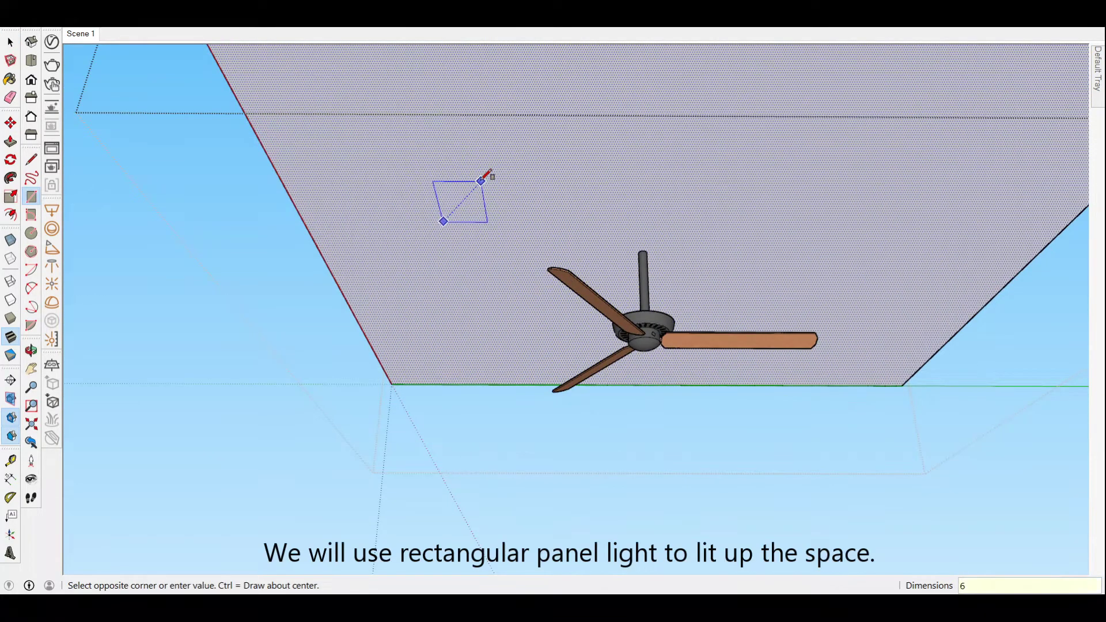
scroll(483, 179, up, 3)
key(p)
drag(438, 196, 324, 203)
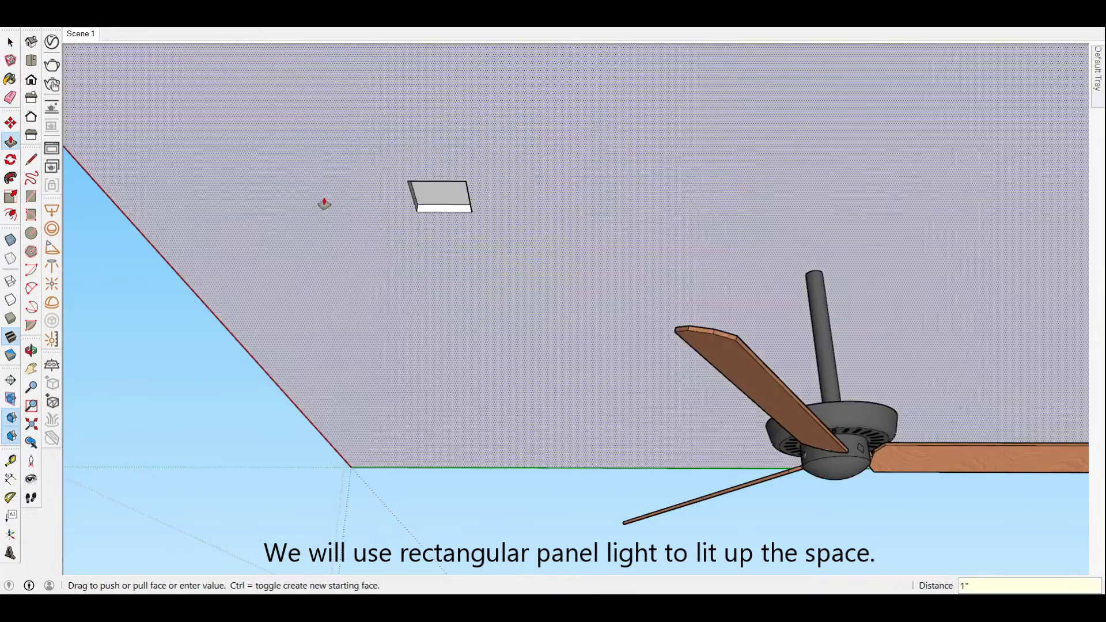
key(space)
- Place a Rectangle Light across the box's corners and review the whole ceiling slab
click(52, 211)
click(416, 212)
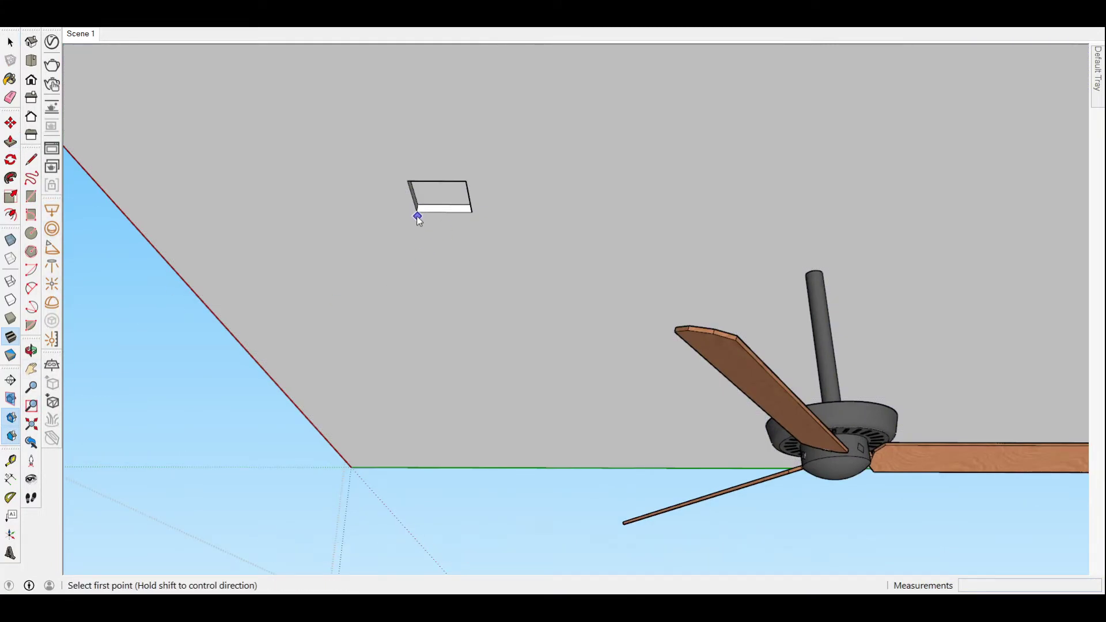
click(466, 182)
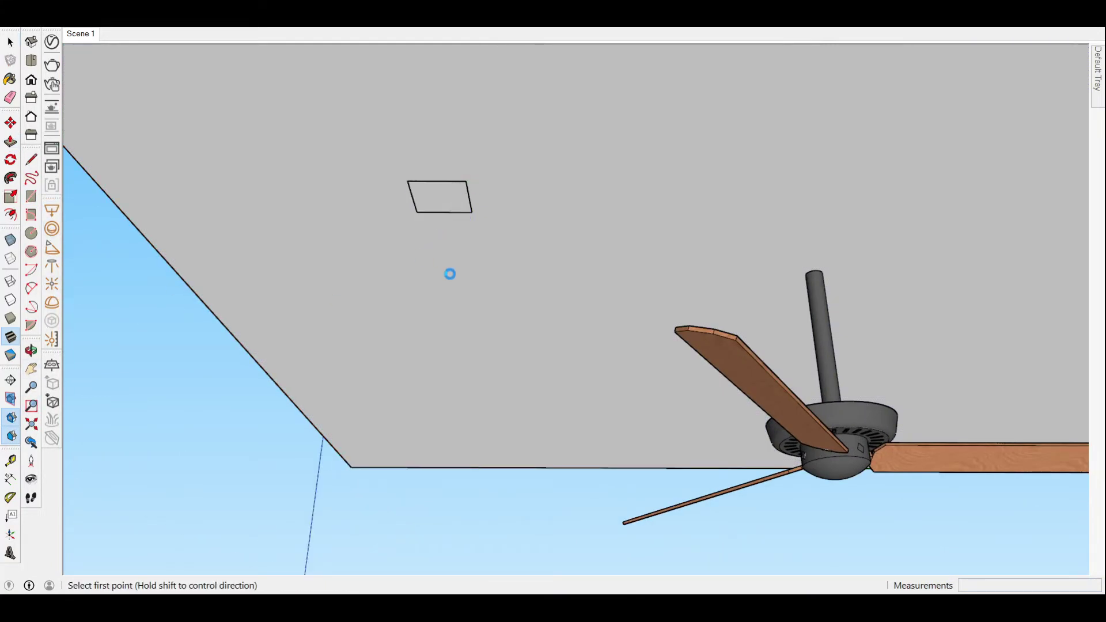
key(space)
scroll(489, 292, down, 3)
scroll(416, 255, down, 1)
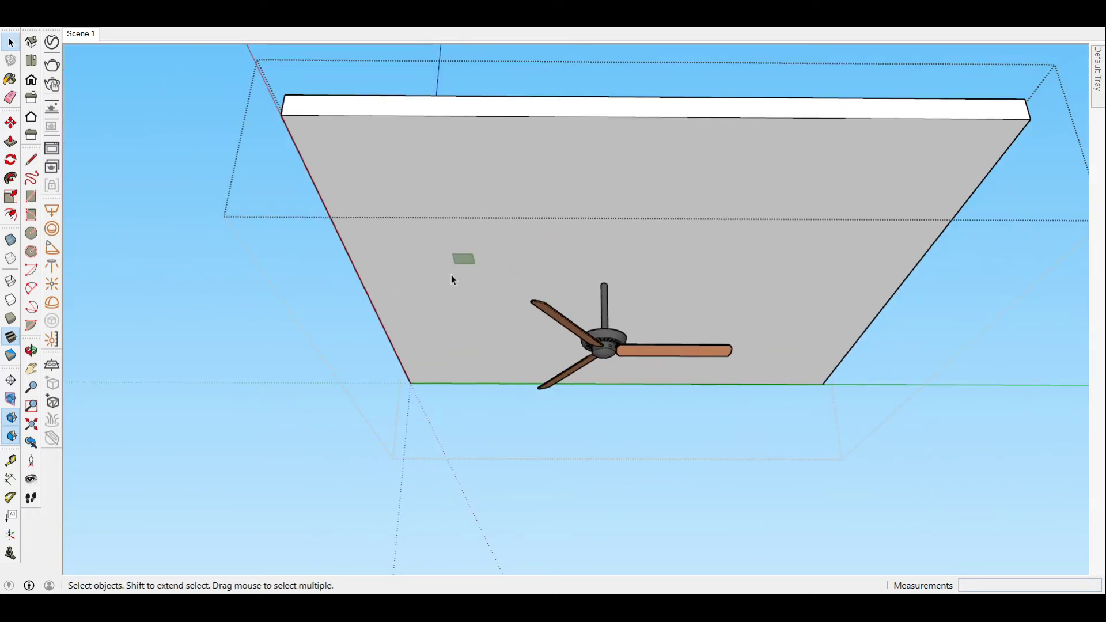
scroll(468, 264, up, 1)
scroll(468, 260, up, 1)
scroll(476, 271, up, 1)
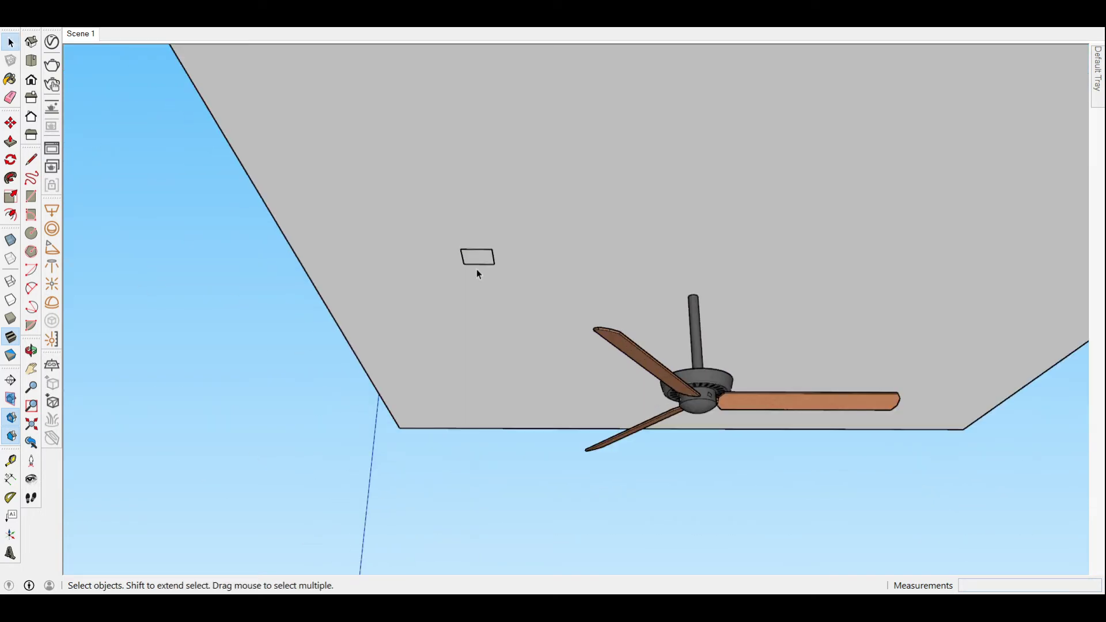
scroll(475, 264, down, 2)
click(52, 210)
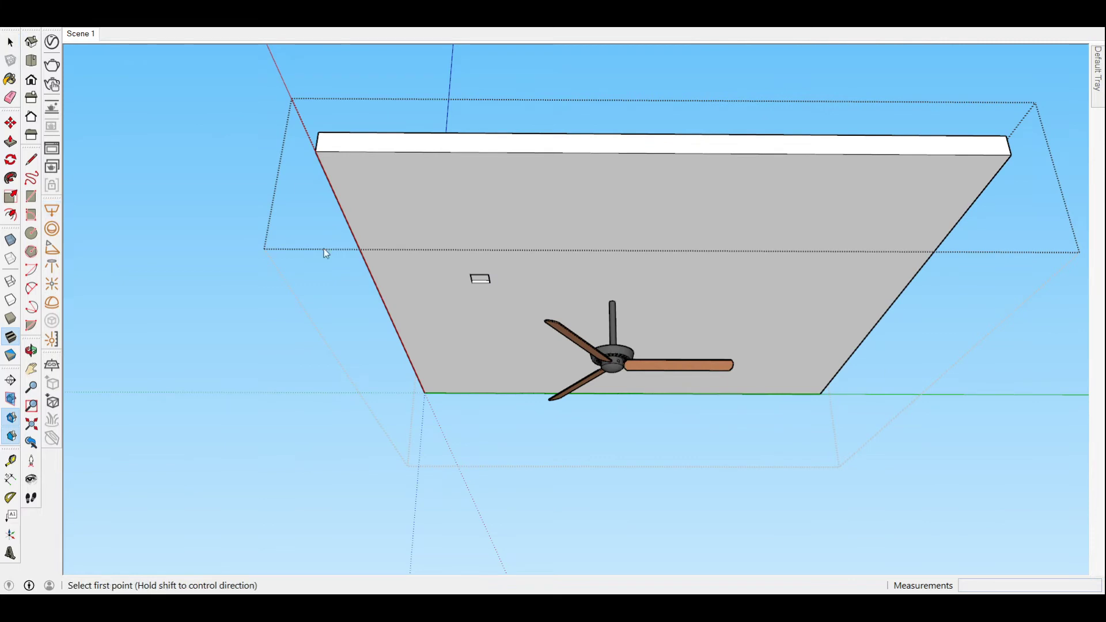
scroll(452, 301, up, 4)
mouse_move(487, 297)
middle_down()
mouse_move(452, 299)
mouse_move(346, 234)
mouse_move(365, 227)
mouse_move(365, 264)
middle_up()
- Start a Tape Measure guide on the ceiling slab edge, then select the small light rectangle to move
key(t)
click(369, 231)
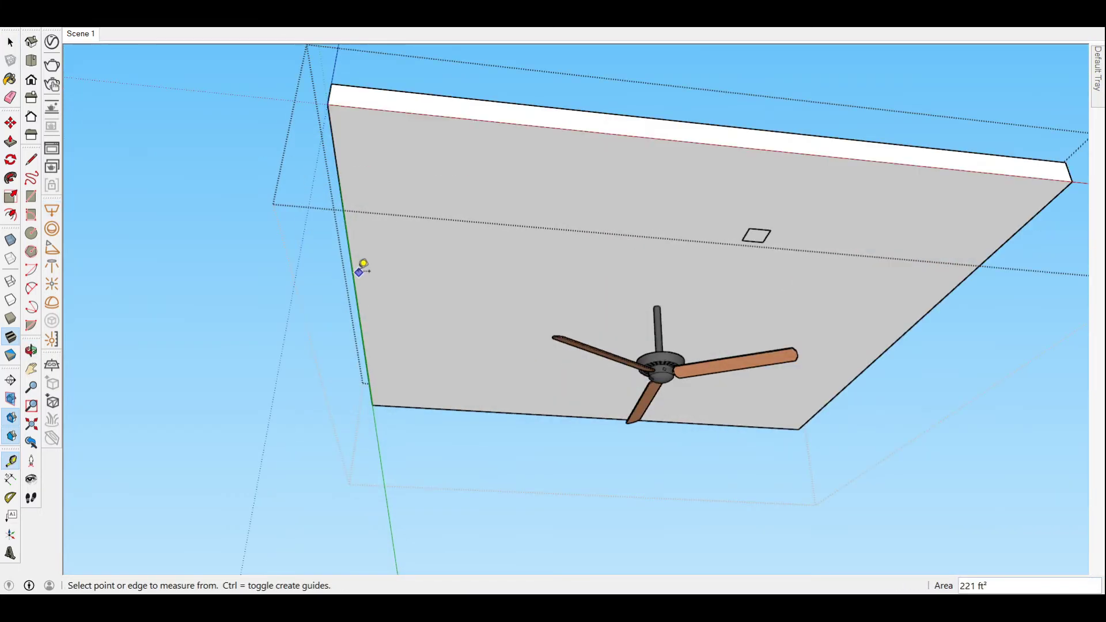
key(space)
drag(683, 195, 814, 282)
scroll(755, 239, up, 2)
key(m)
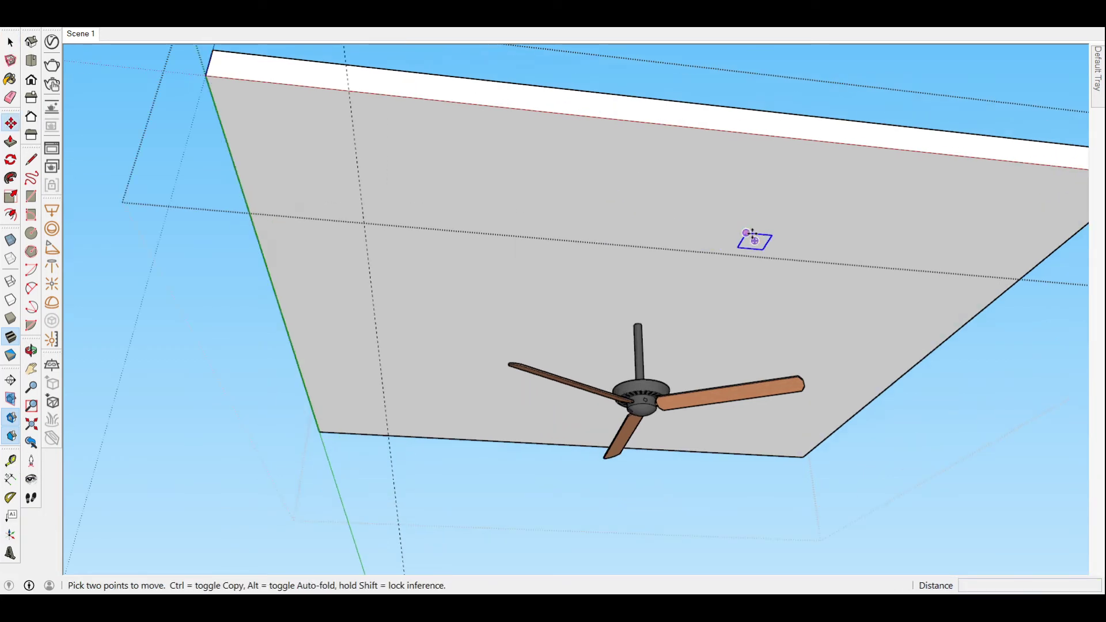
click(747, 233)
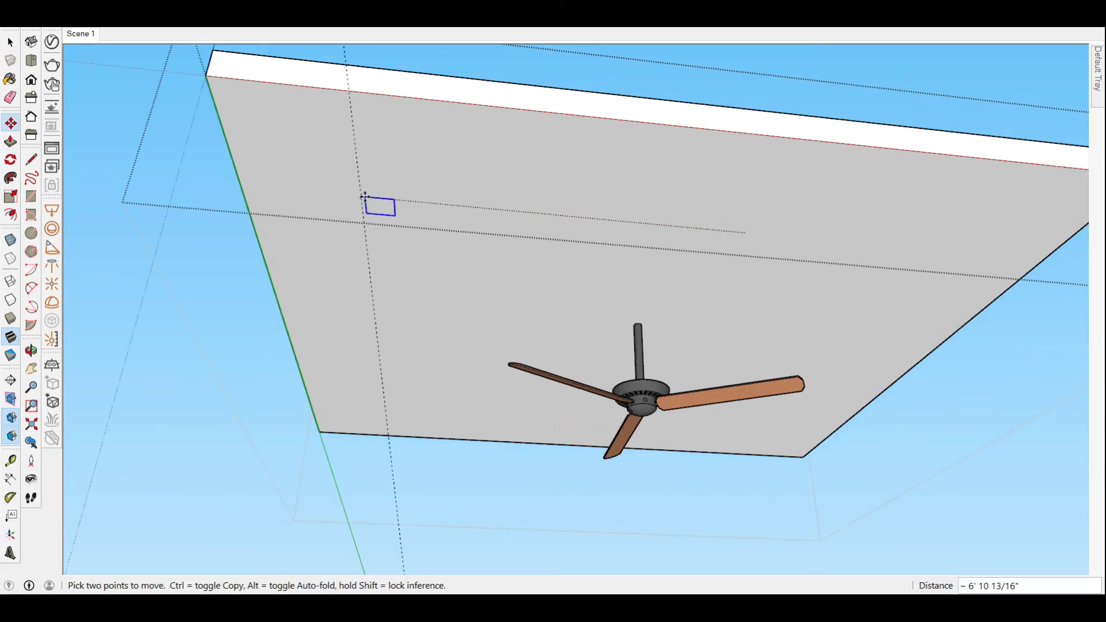
- Orbit under the ceiling toward the fan and measure another guide from the slab edge
mouse_move(364, 197)
middle_down()
mouse_move(376, 197)
mouse_move(359, 205)
mouse_move(375, 361)
mouse_move(383, 247)
mouse_move(407, 202)
middle_up()
scroll(376, 192, up, 3)
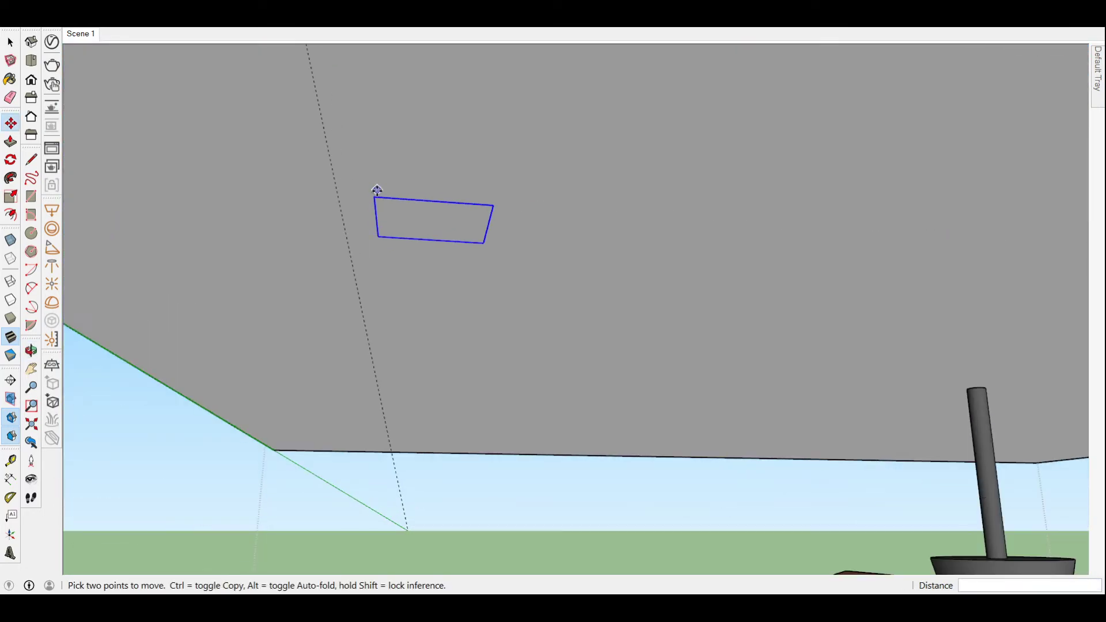
scroll(126, 215, down, 5)
middle_drag(127, 215, 316, 195)
key(t)
click(232, 177)
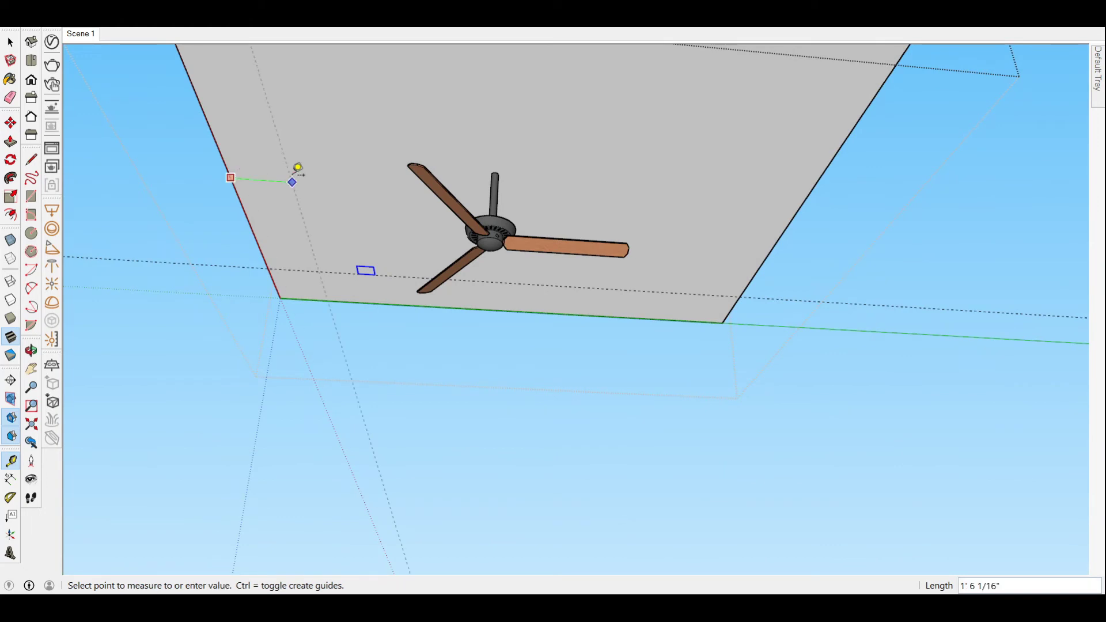
key(m)
scroll(333, 230, up, 3)
mouse_move(383, 252)
middle_down()
mouse_move(441, 190)
mouse_move(717, 190)
middle_up()
scroll(422, 188, down, 3)
- Copy the light rectangle with Move+Ctrl to a guide-marked spot on the ceiling
key(t)
click(756, 199)
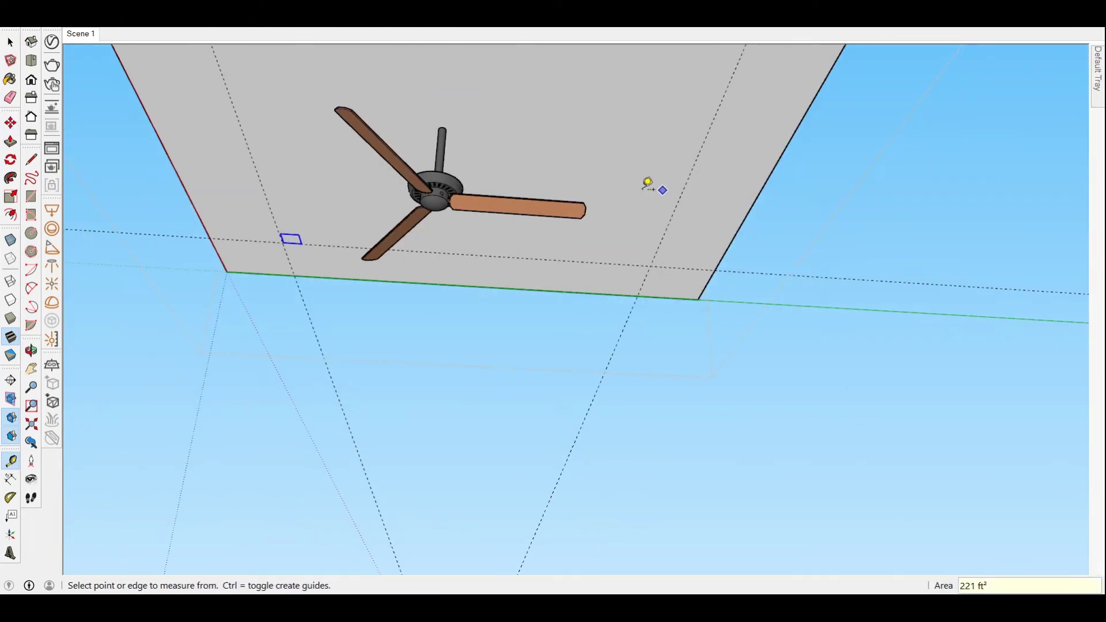
middle_drag(648, 183, 395, 136)
key(m)
click(397, 102)
key(ctrl)
click(658, 125)
scroll(633, 282, up, 4)
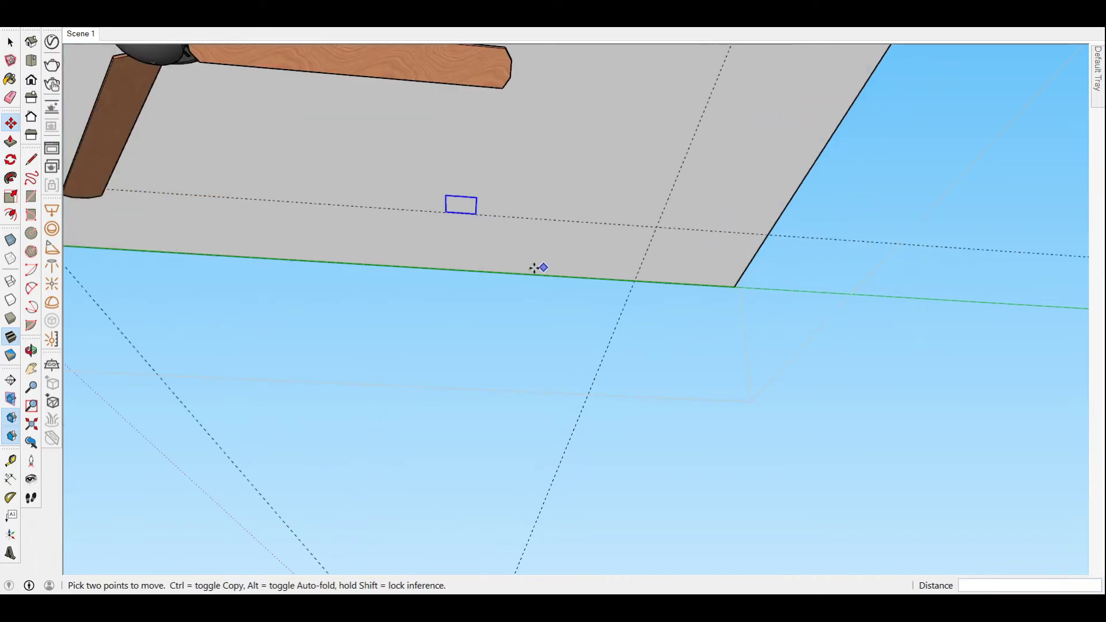
scroll(579, 246, down, 3)
scroll(575, 244, up, 1)
- Measure from the rectangle corner, start another copy, then cancel it and orbit out
key(t)
click(651, 171)
key(m)
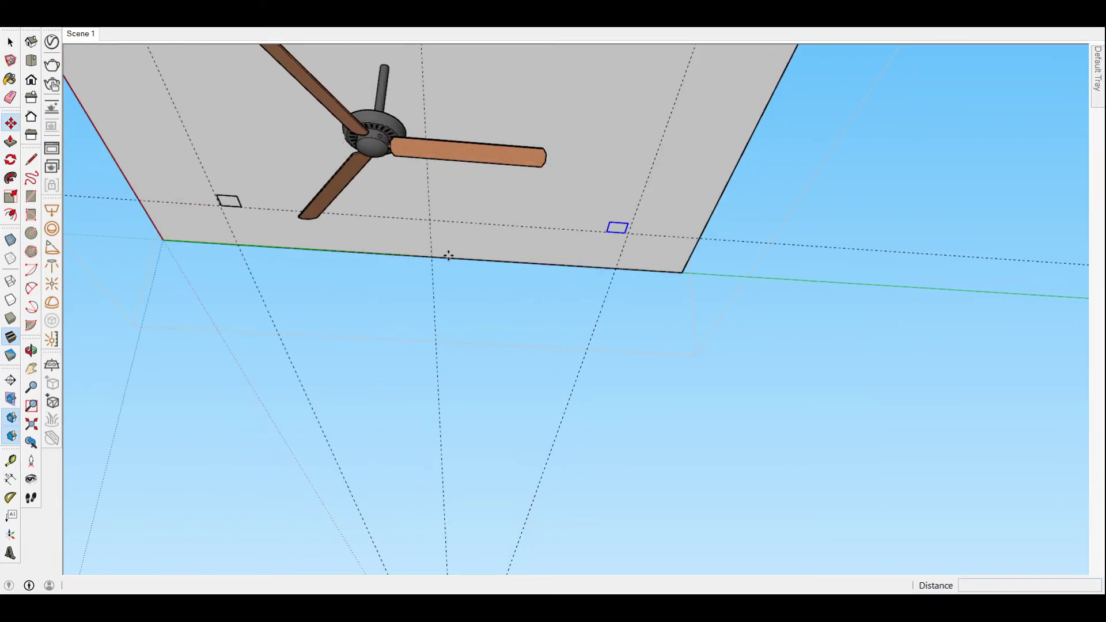
middle_drag(444, 252, 646, 76)
click(634, 79)
key(ctrl)
key(Escape)
scroll(547, 127, up, 3)
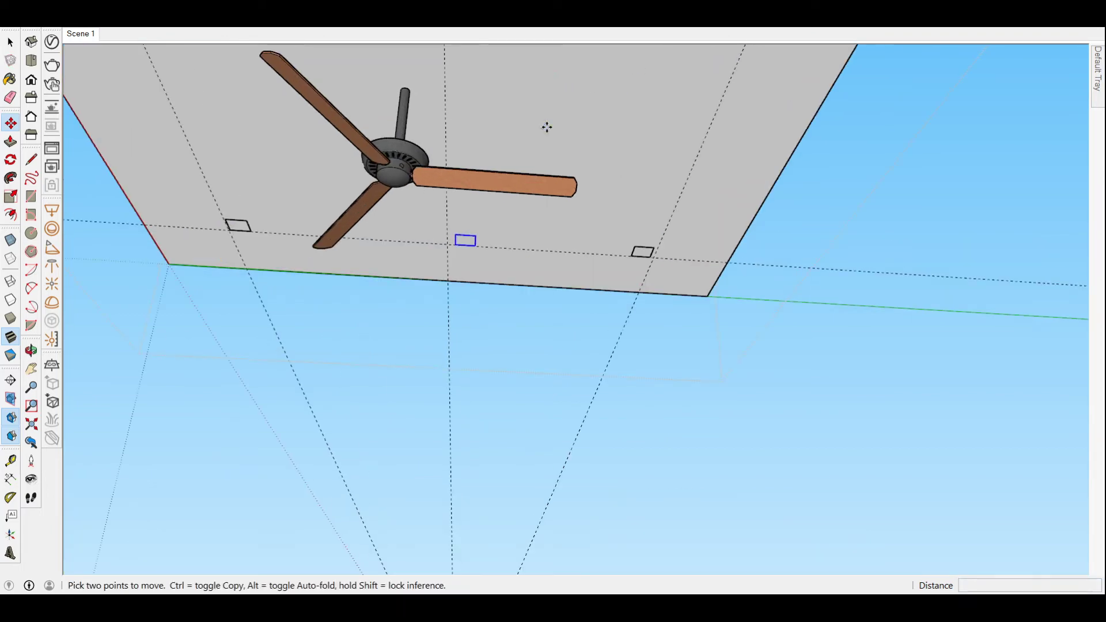
mouse_move(527, 127)
middle_down()
mouse_move(565, 173)
mouse_move(602, 151)
mouse_move(499, 85)
middle_up()
key(space)
- Duplicate the ceiling lights again with Move+Ctrl, then orbit down into the bedroom
scroll(496, 80, up, 3)
middle_drag(485, 220, 513, 217)
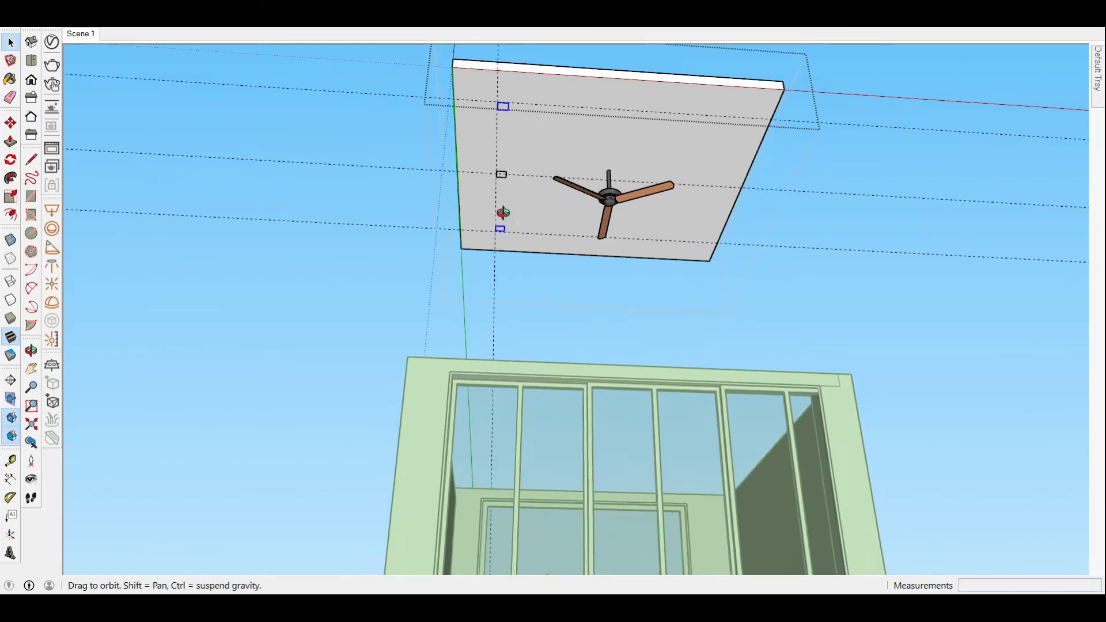
key(m)
key(ctrl)
click(505, 93)
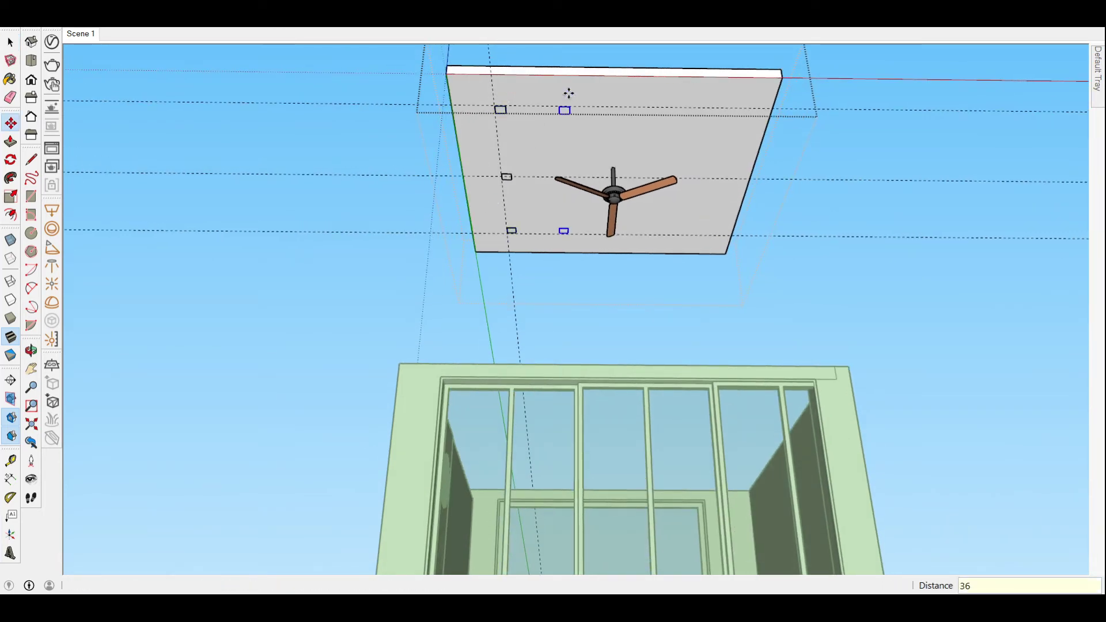
key(space)
mouse_move(655, 136)
middle_down()
mouse_move(242, 170)
mouse_move(370, 217)
mouse_move(80, 149)
middle_up()
mouse_move(613, 101)
middle_down()
mouse_move(770, 436)
mouse_move(692, 345)
mouse_move(661, 264)
mouse_move(633, 461)
mouse_move(501, 548)
mouse_move(559, 462)
middle_up()
- Hide the ceiling slab to expose the bedroom below
click(661, 264)
key(Delete)
scroll(488, 420, up, 5)
scroll(223, 412, up, 3)
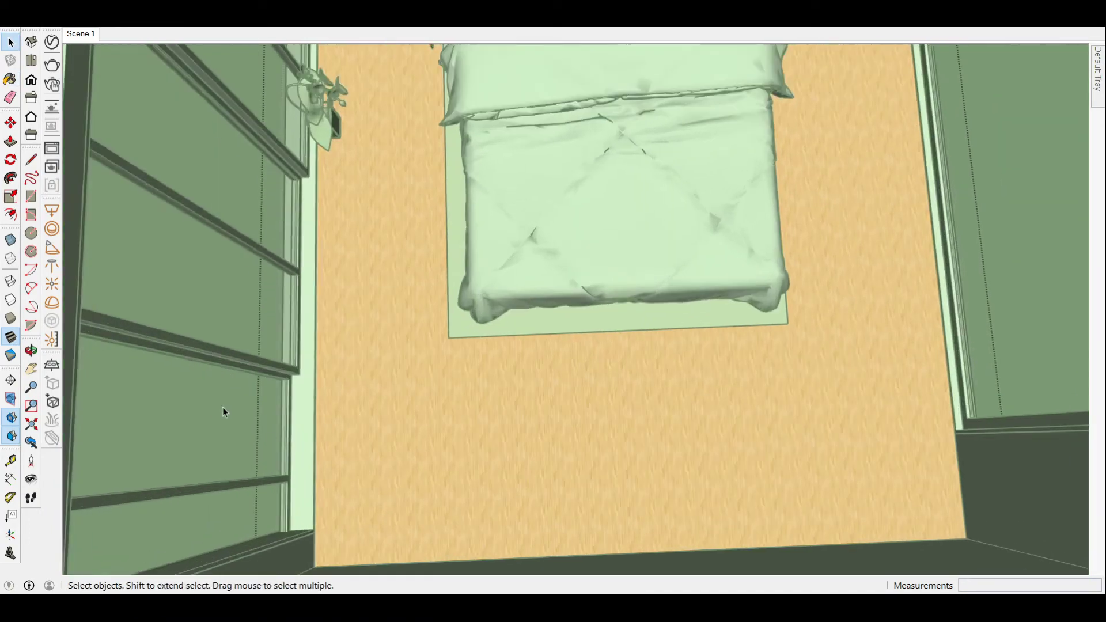
scroll(450, 469, down, 4)
scroll(835, 254, down, 3)
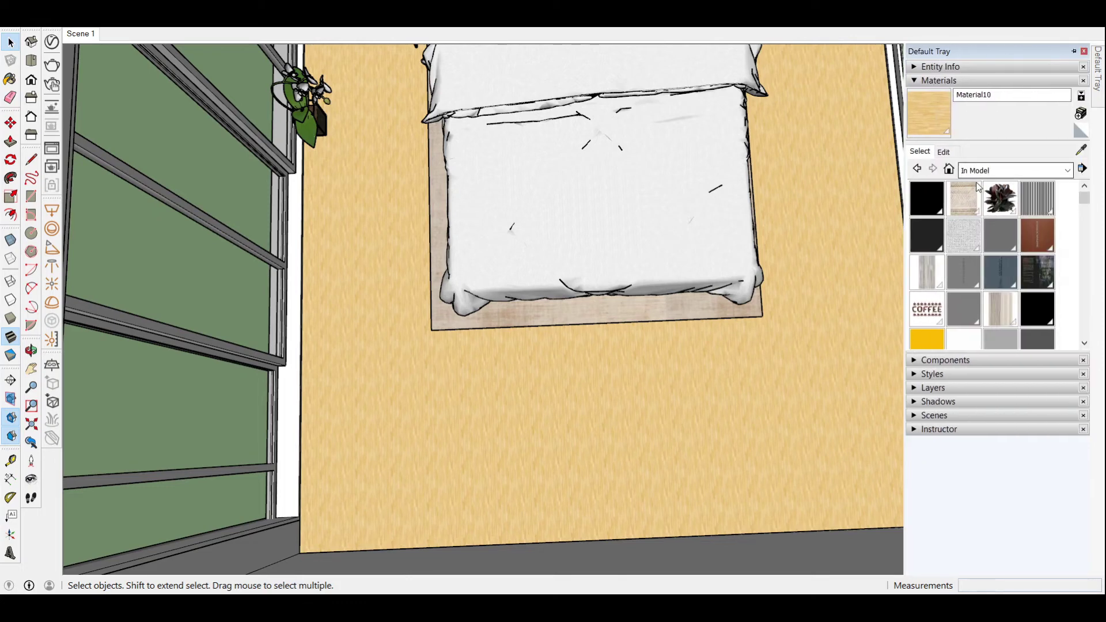
- Resize the floor's wood-plank texture in the Materials Edit settings to 4' x 4'
click(944, 151)
text(24)
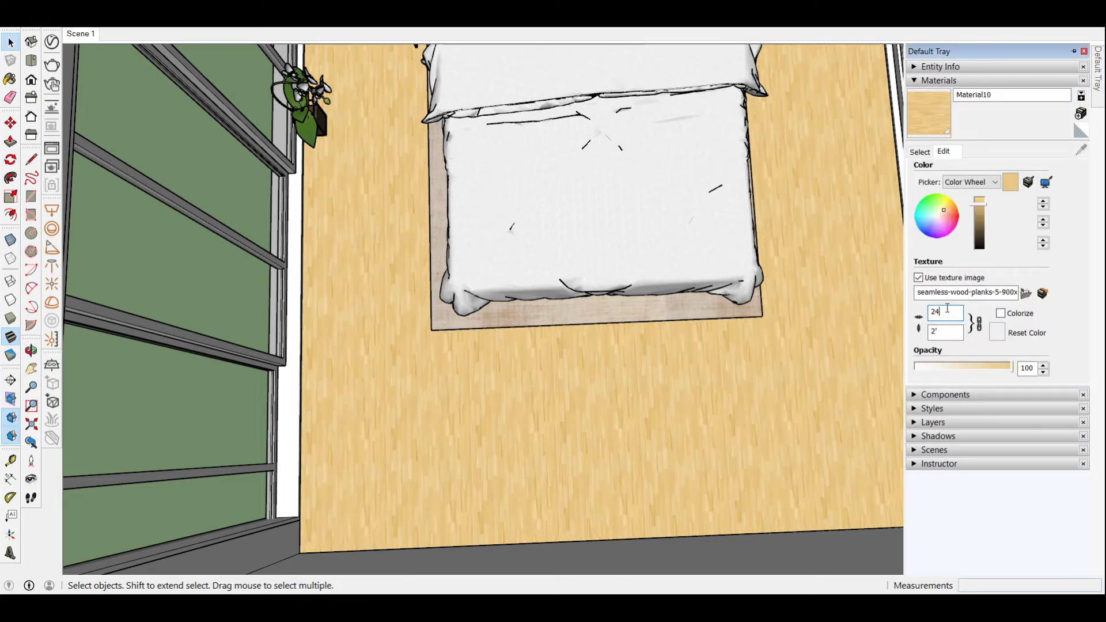
click(922, 148)
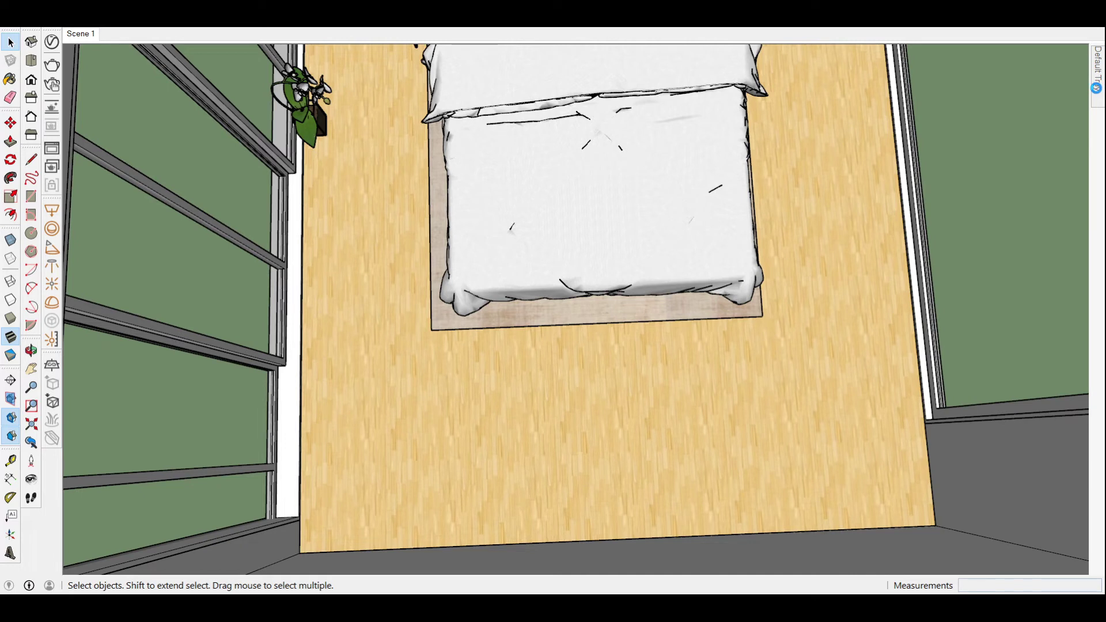
key(b)
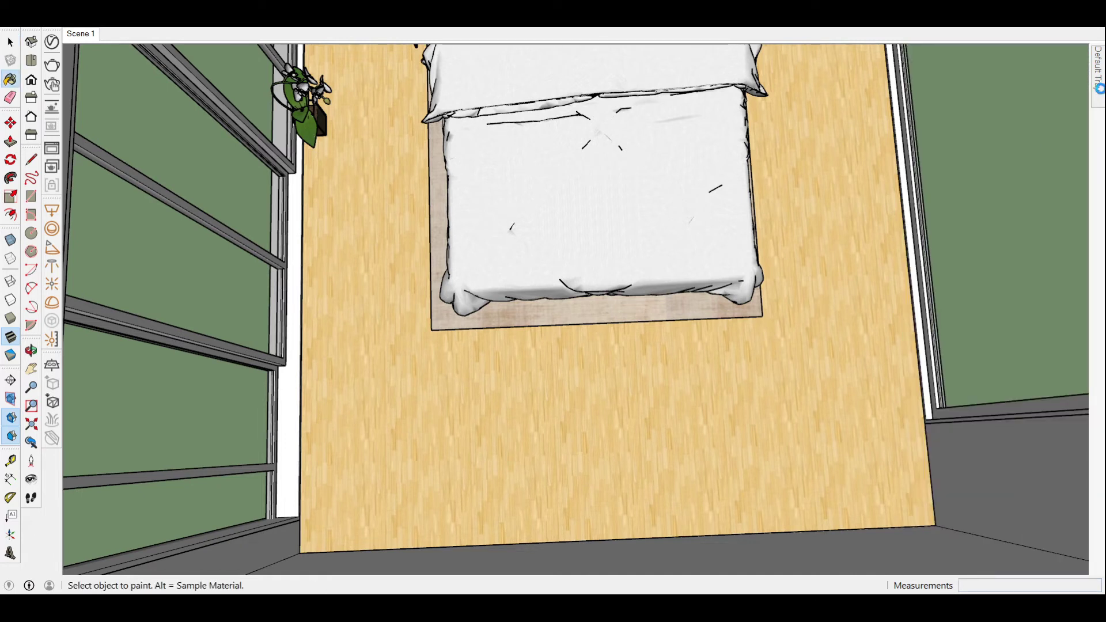
mouse_move(1098, 69)
click(944, 151)
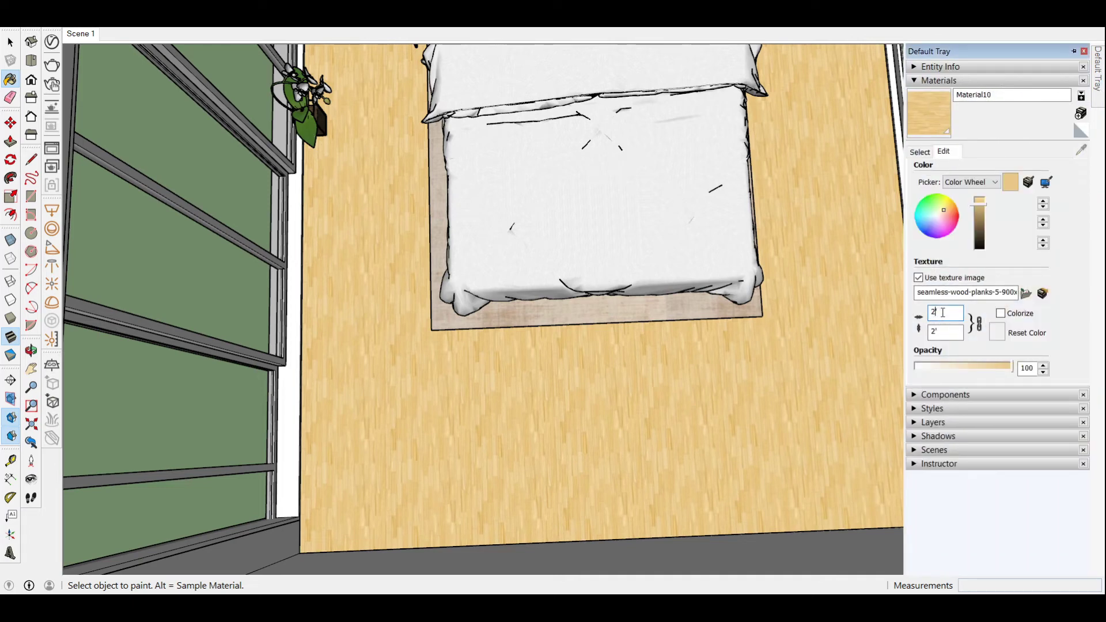
text(6)
text(8)
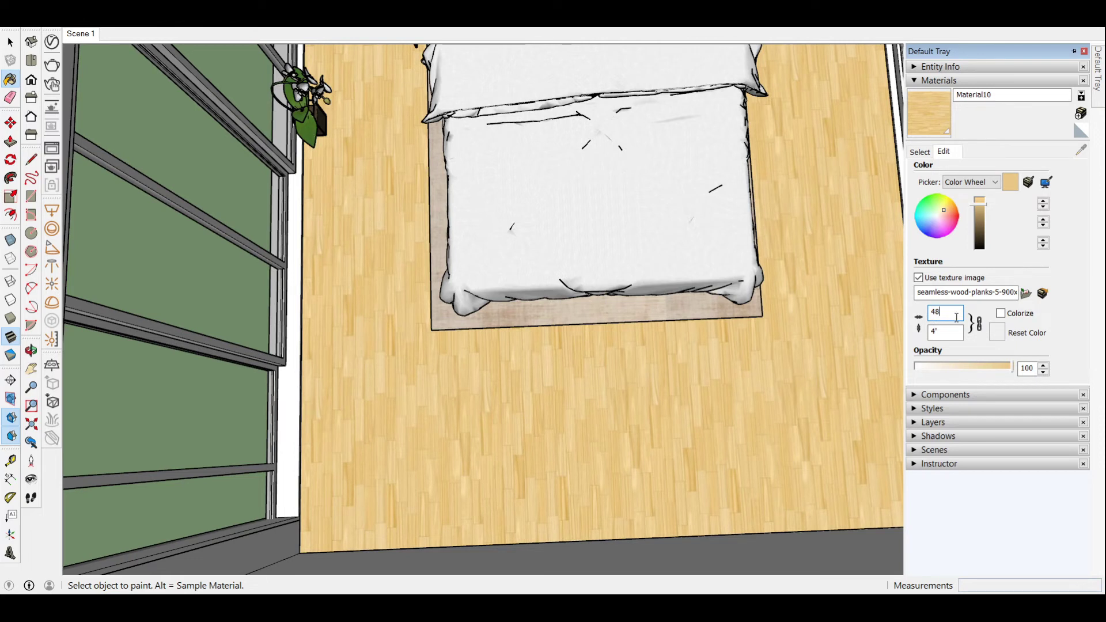
text(96)
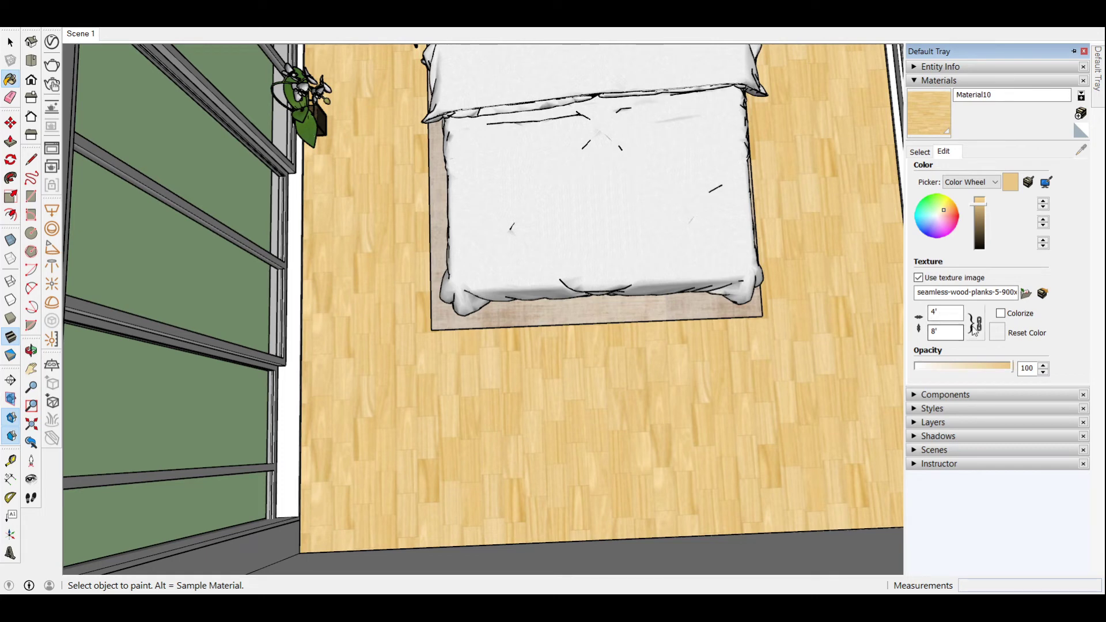
text(48)
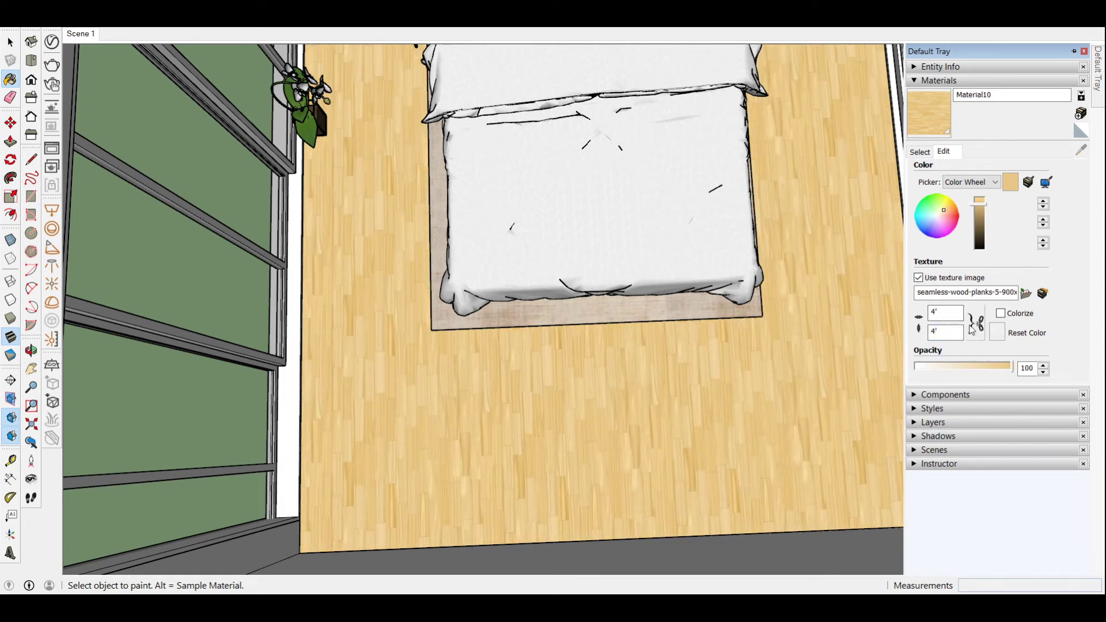
text(96)
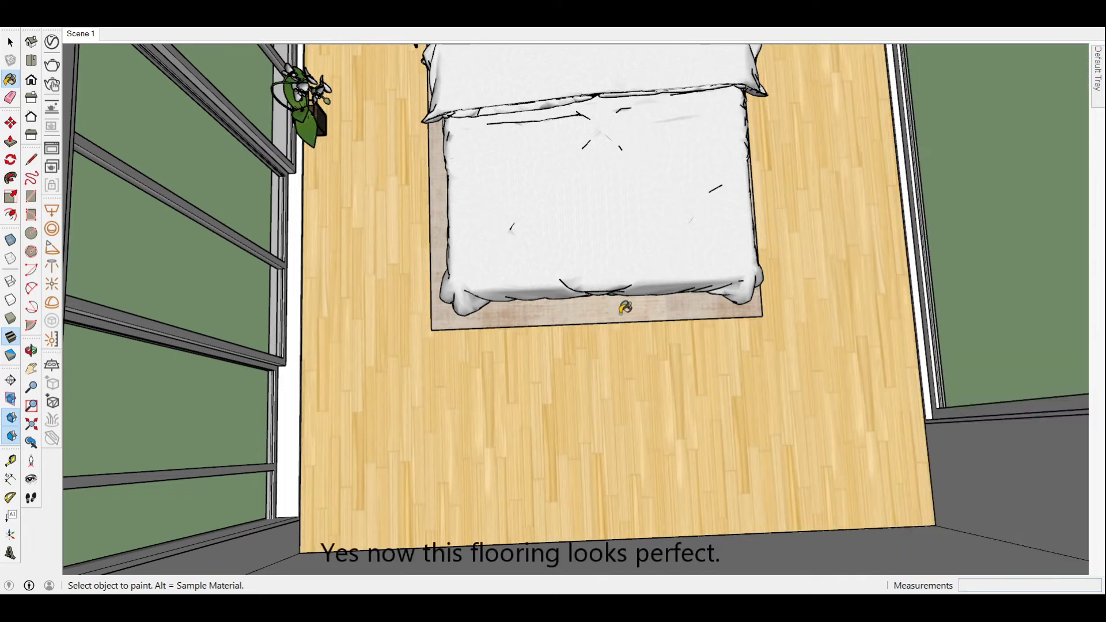
key(space)
scroll(598, 382, down, 5)
scroll(519, 285, up, 2)
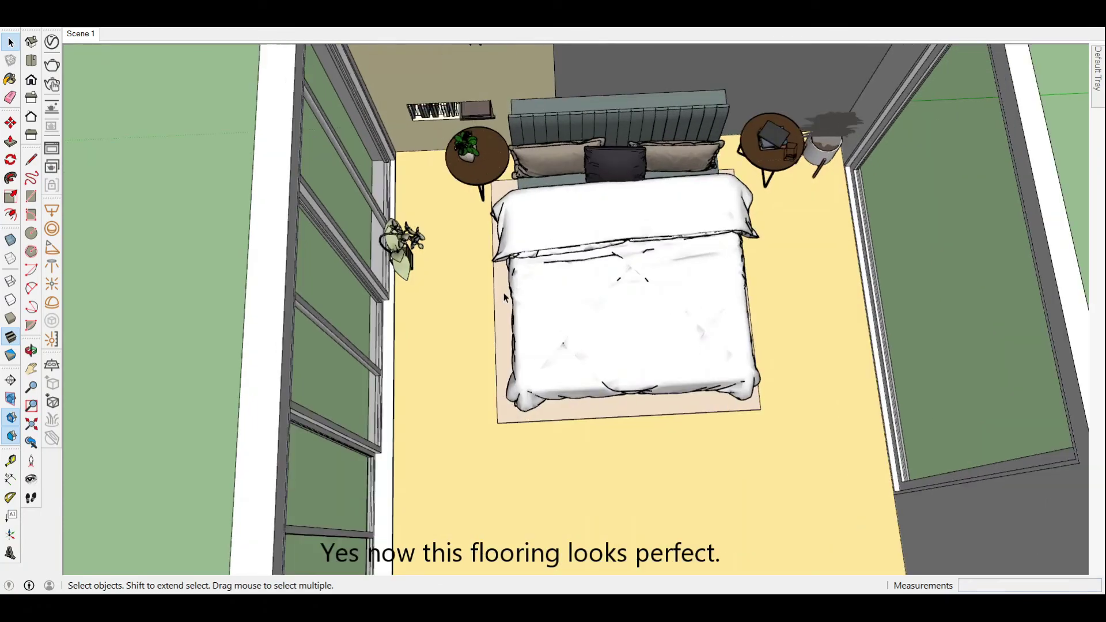
scroll(503, 352, up, 3)
scroll(503, 352, up, 3)
scroll(109, 127, down, 3)
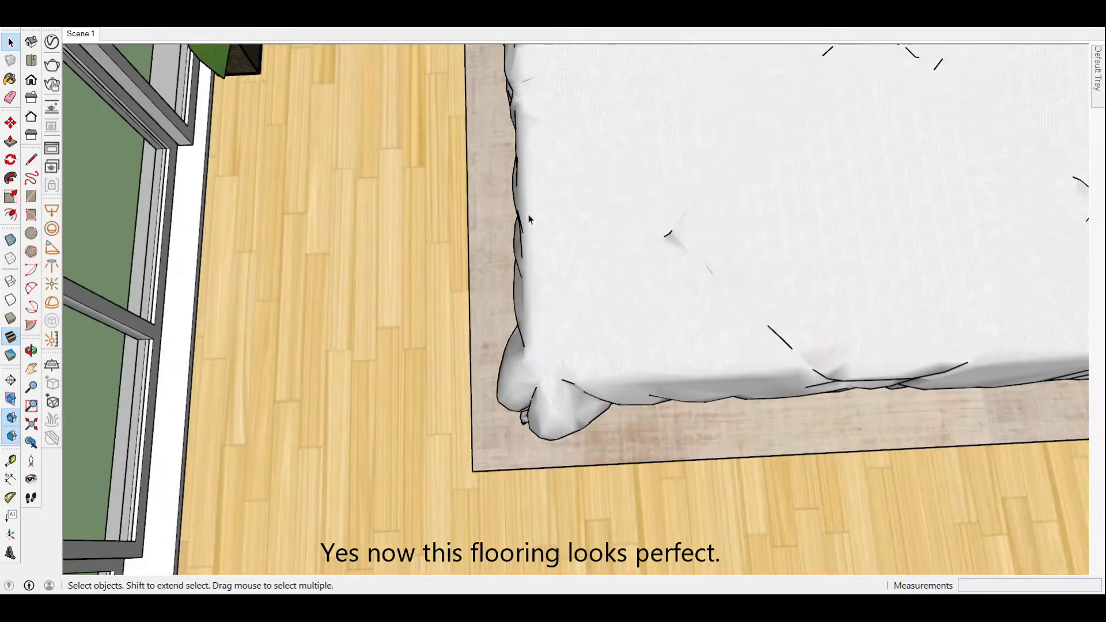
scroll(279, 277, down, 5)
middle_drag(279, 276, 245, 264)
scroll(245, 264, up, 2)
double_click(238, 262)
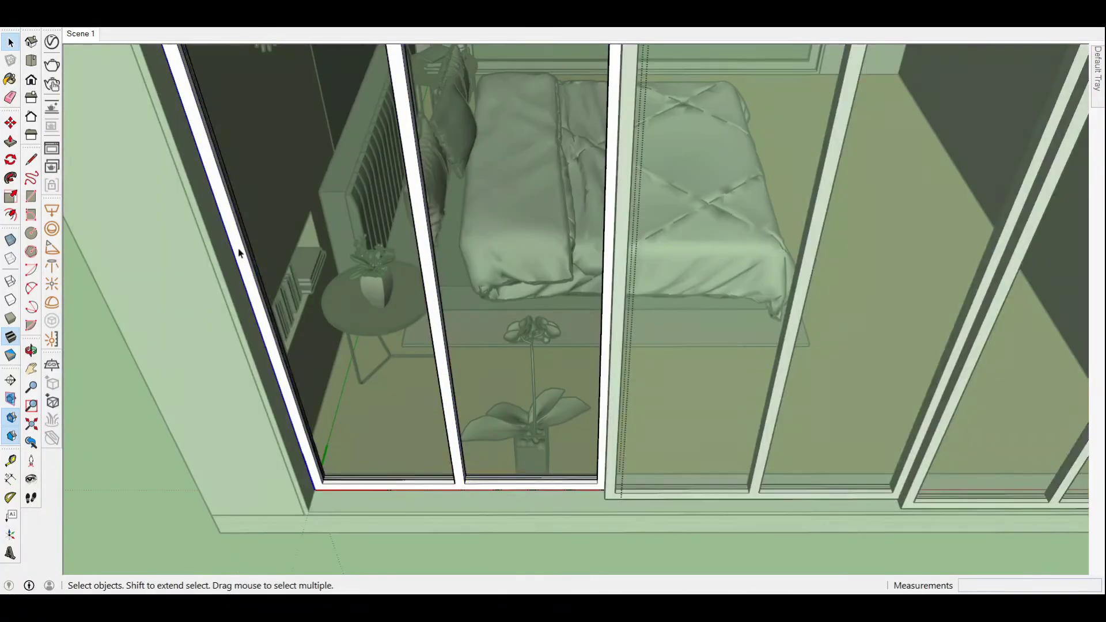
key(Escape)
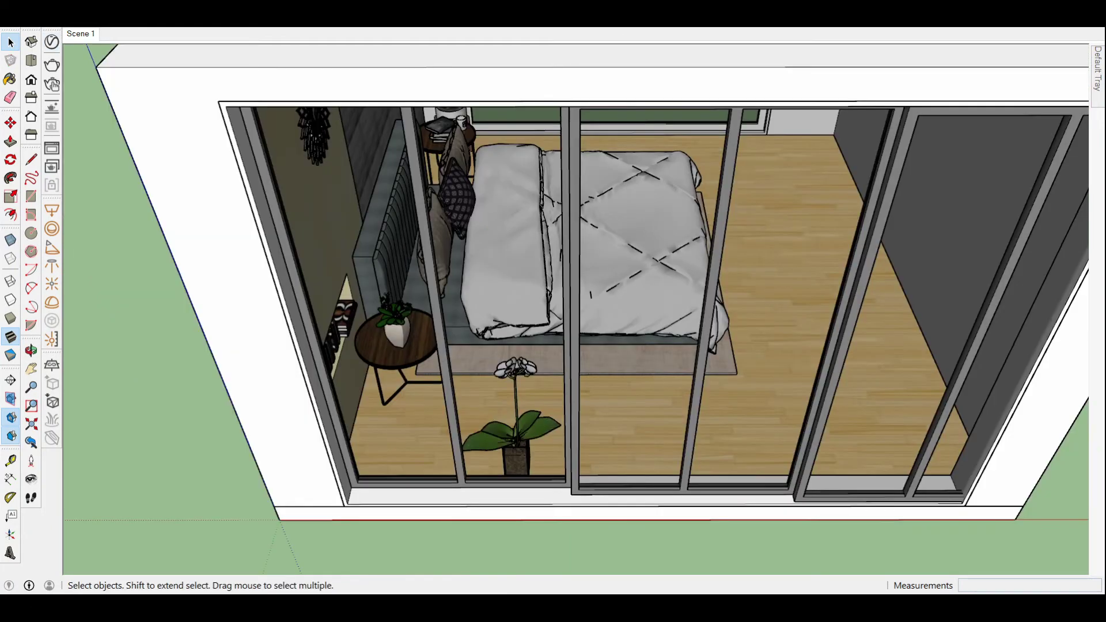
double_click(320, 367)
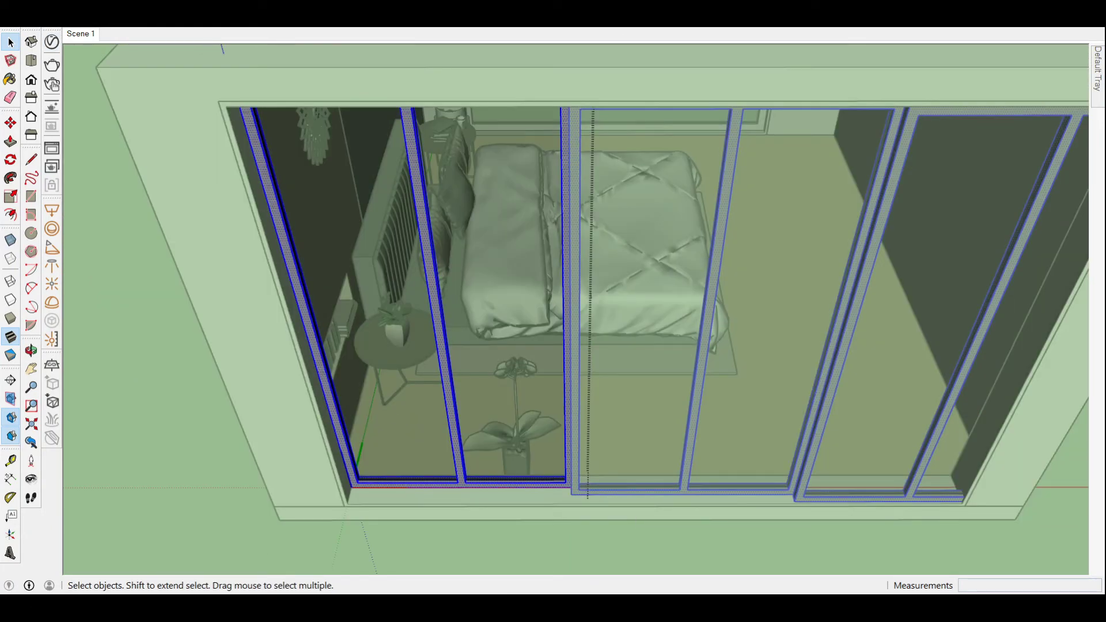
click(201, 424)
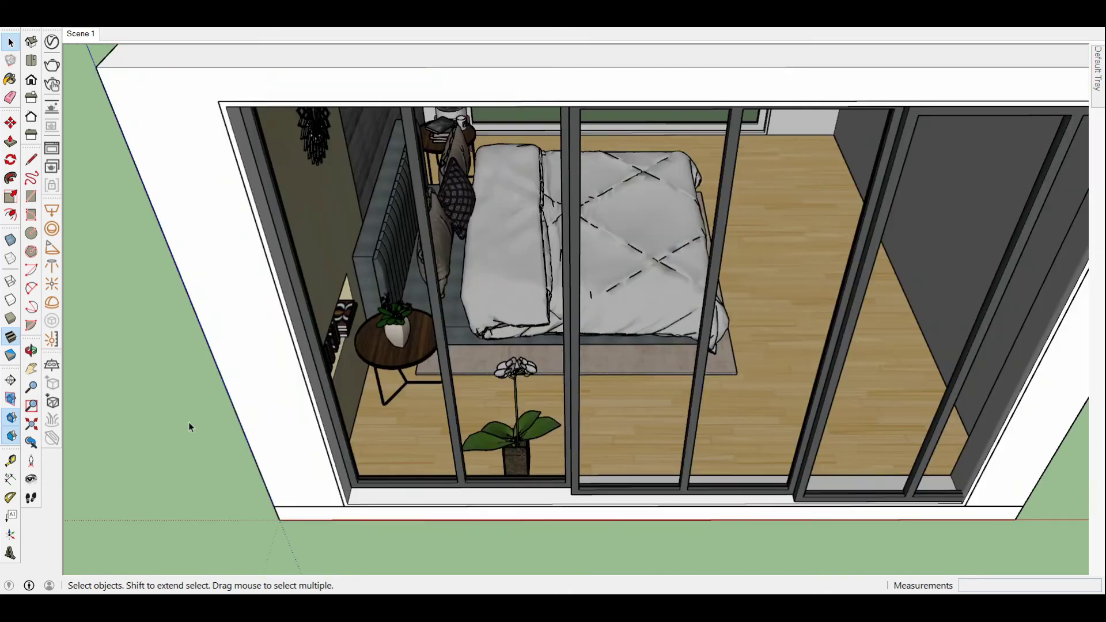
scroll(396, 501, up, 1)
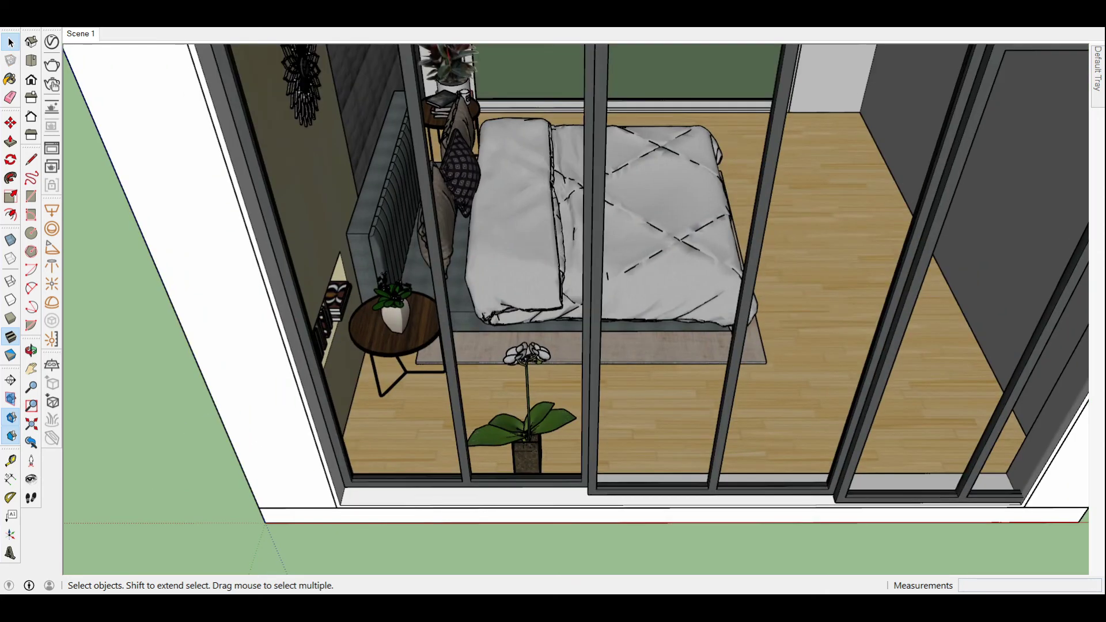
double_click(394, 477)
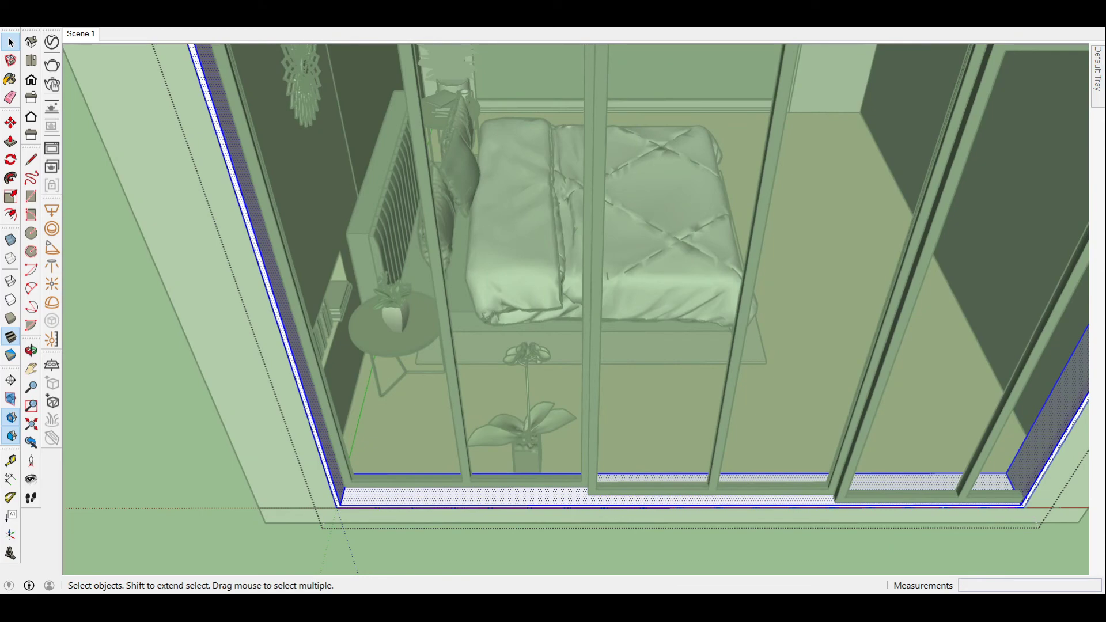
click(179, 442)
mouse_move(216, 434)
middle_down()
mouse_move(717, 364)
mouse_move(423, 354)
mouse_move(572, 577)
mouse_move(376, 399)
middle_up()
- Open the rug group to inspect its top face and fur edge, then exit the group
scroll(573, 579, up, 5)
double_click(376, 399)
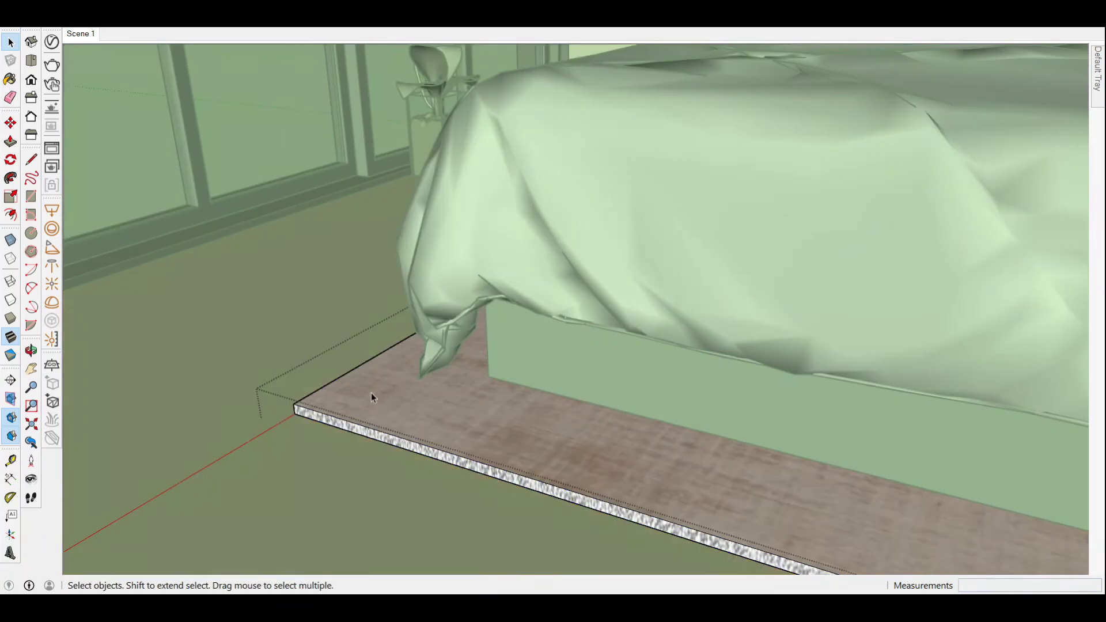
click(372, 413)
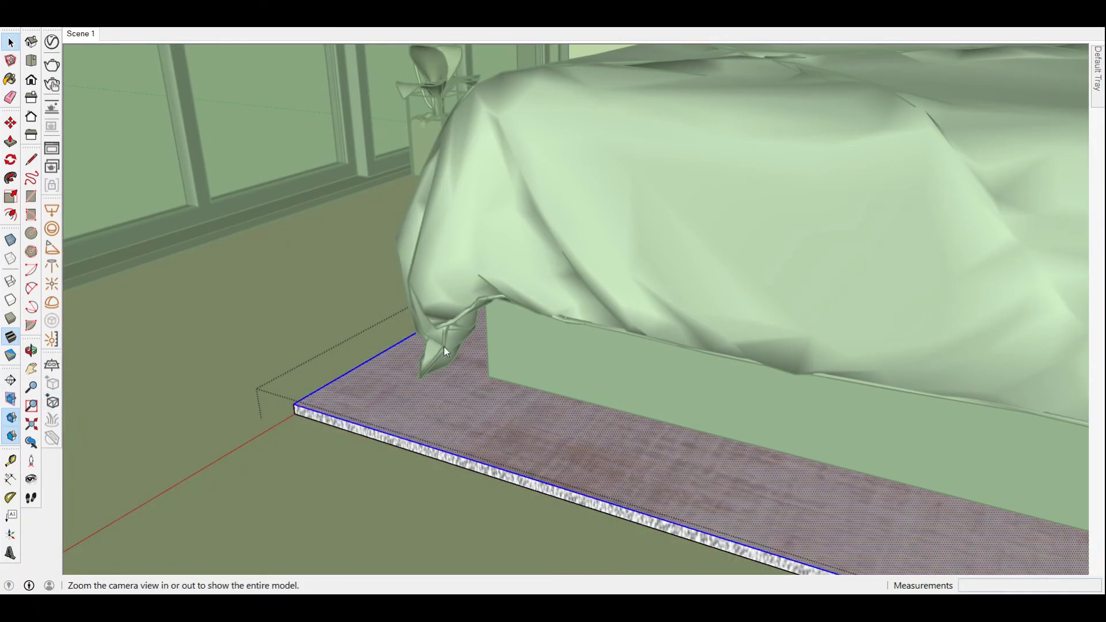
key(Escape)
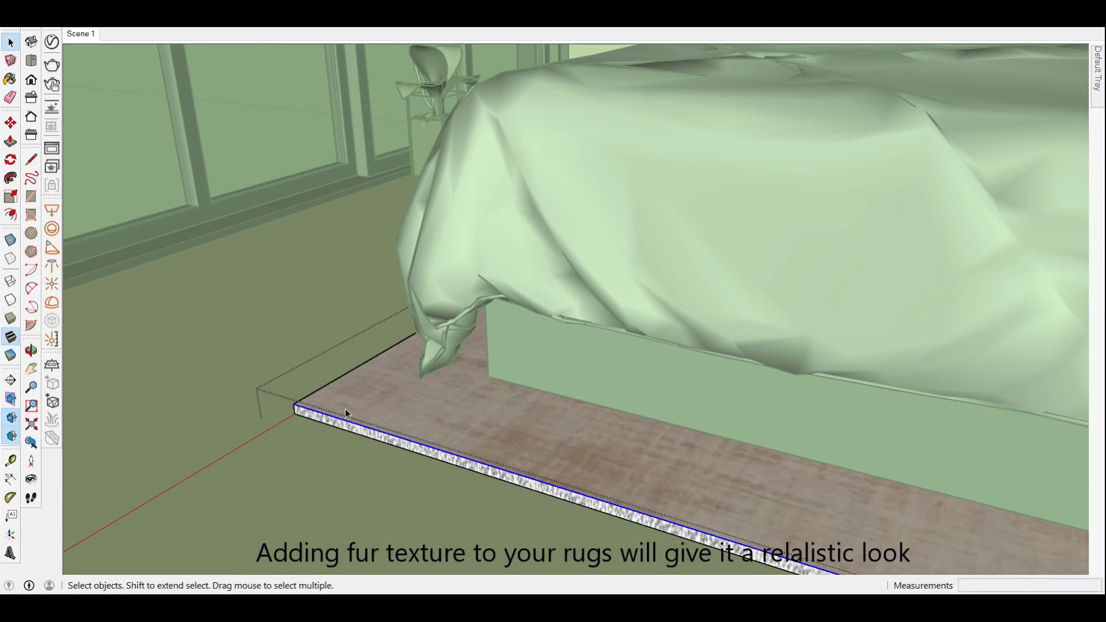
click(429, 395)
click(230, 348)
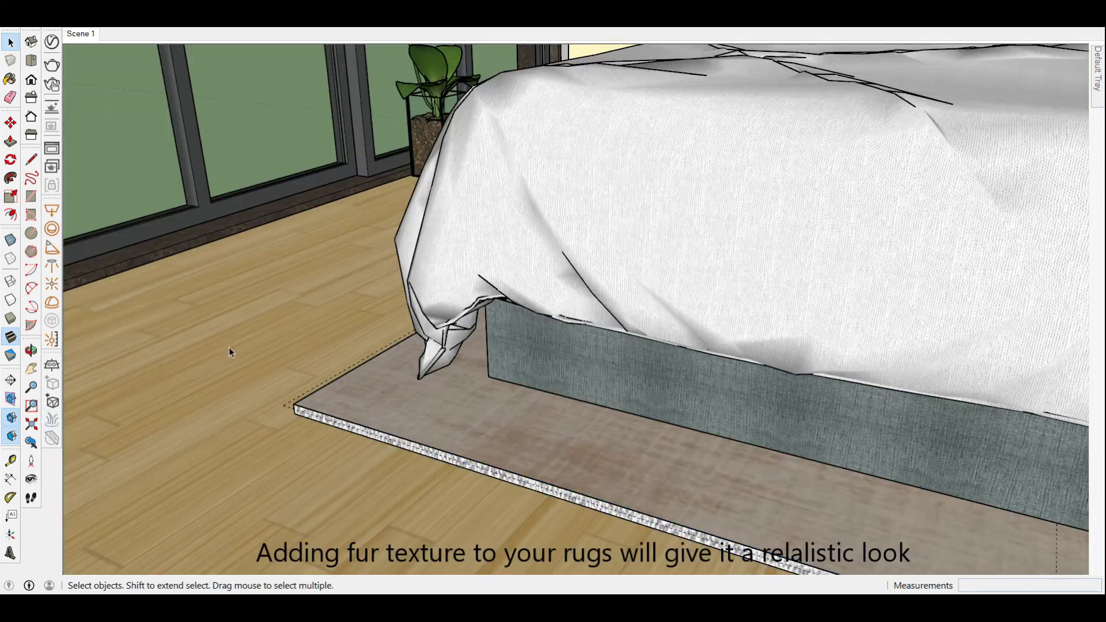